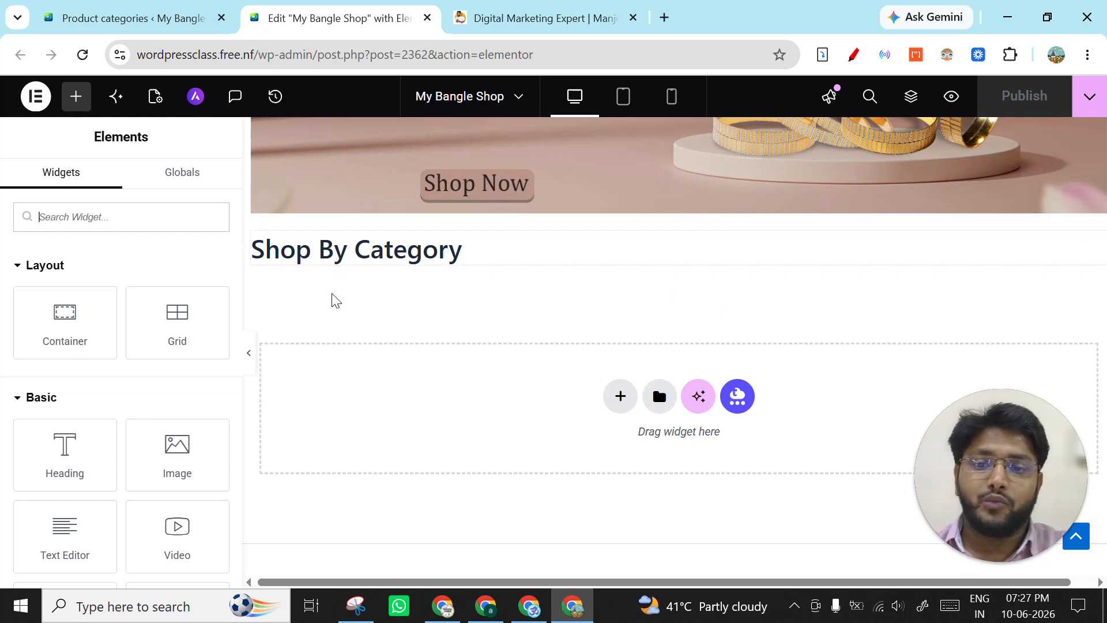
- Look through the Shop Bangles submenu in the page header, from Bridal Bangles to Traditional Bangles
scroll(464, 323, "up", 10)
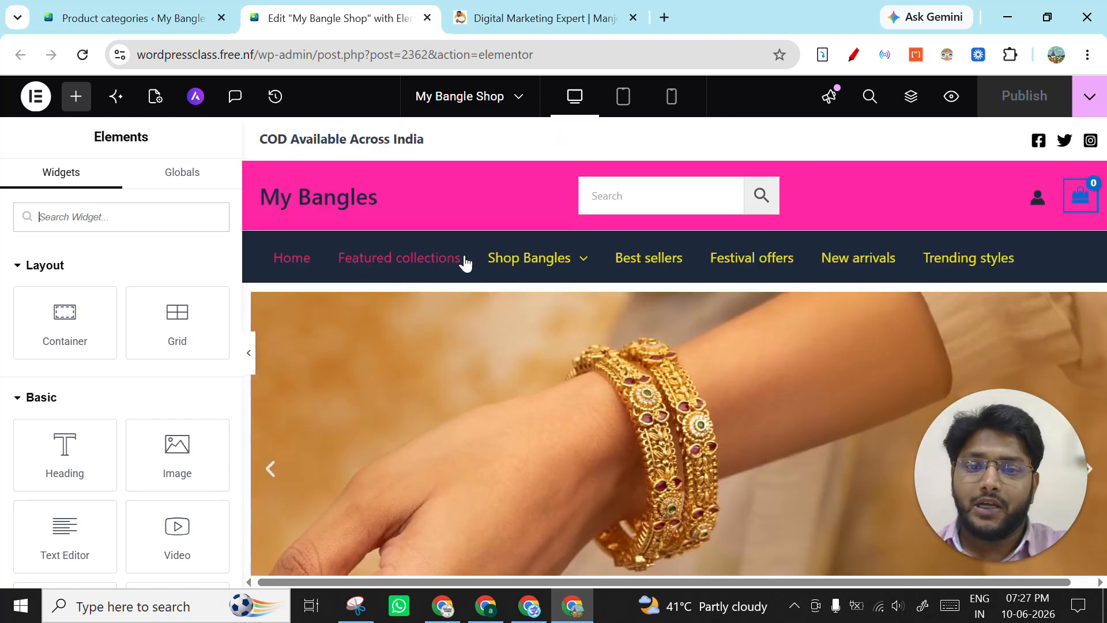
mouse_move(526, 278)
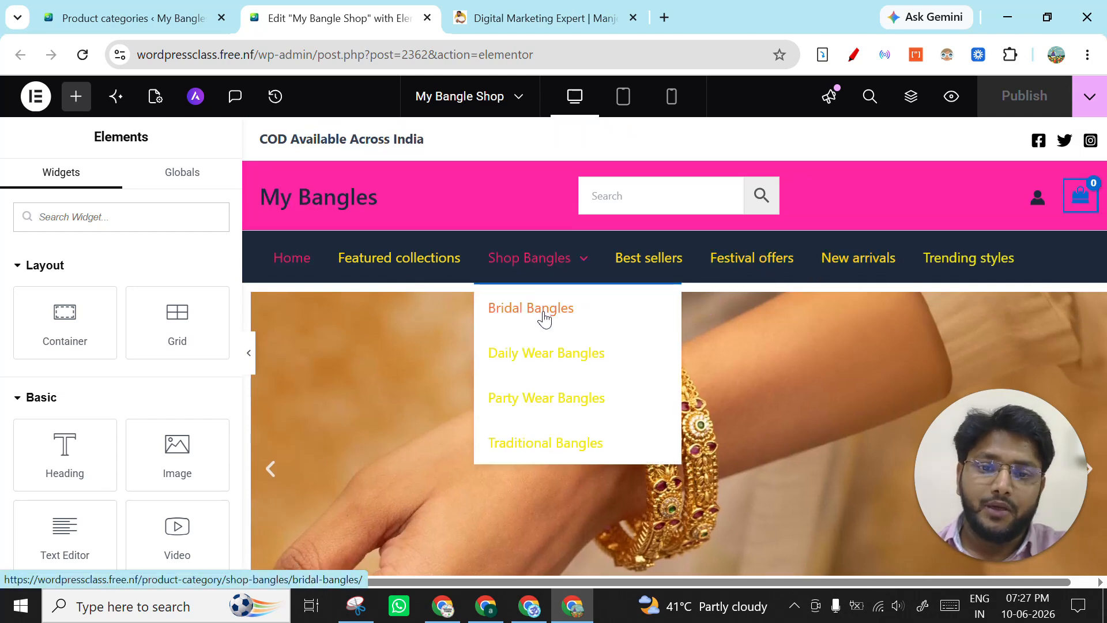
mouse_move(565, 271)
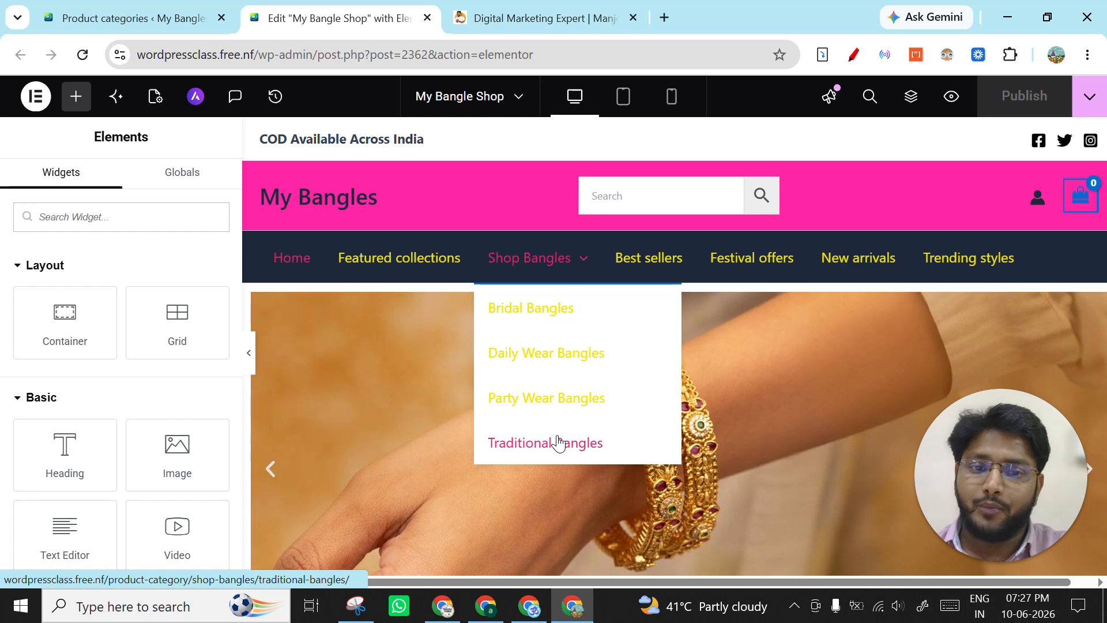
scroll(557, 301, "down", 5)
scroll(558, 302, "down", 2)
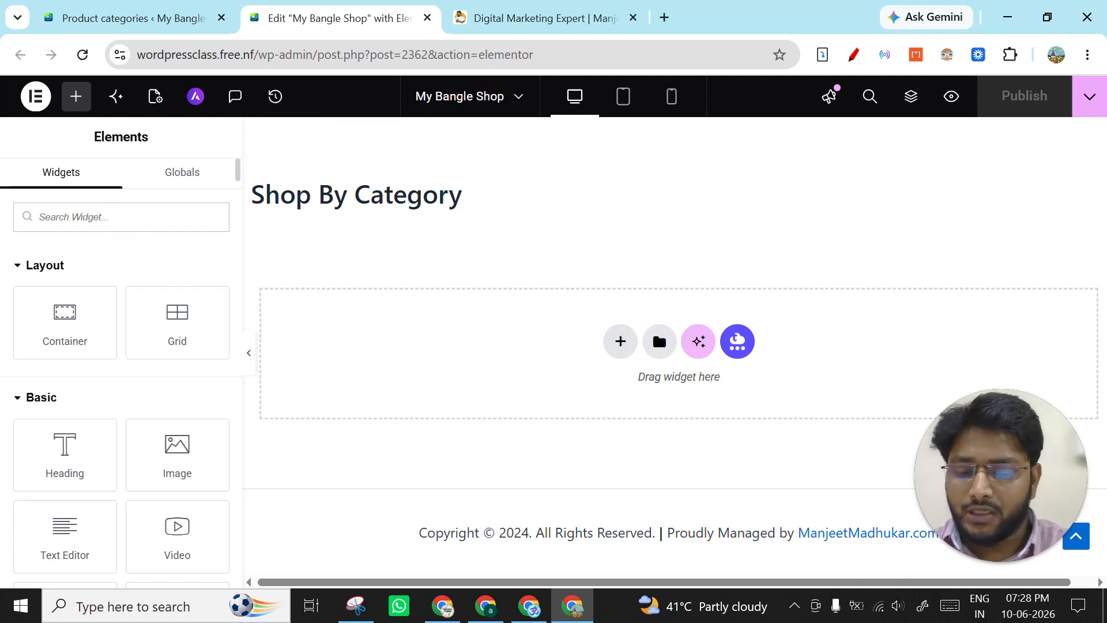
- Find the Product Categories widget by searching for "cate" and place it directly below the Shop By Category heading
type("cate")
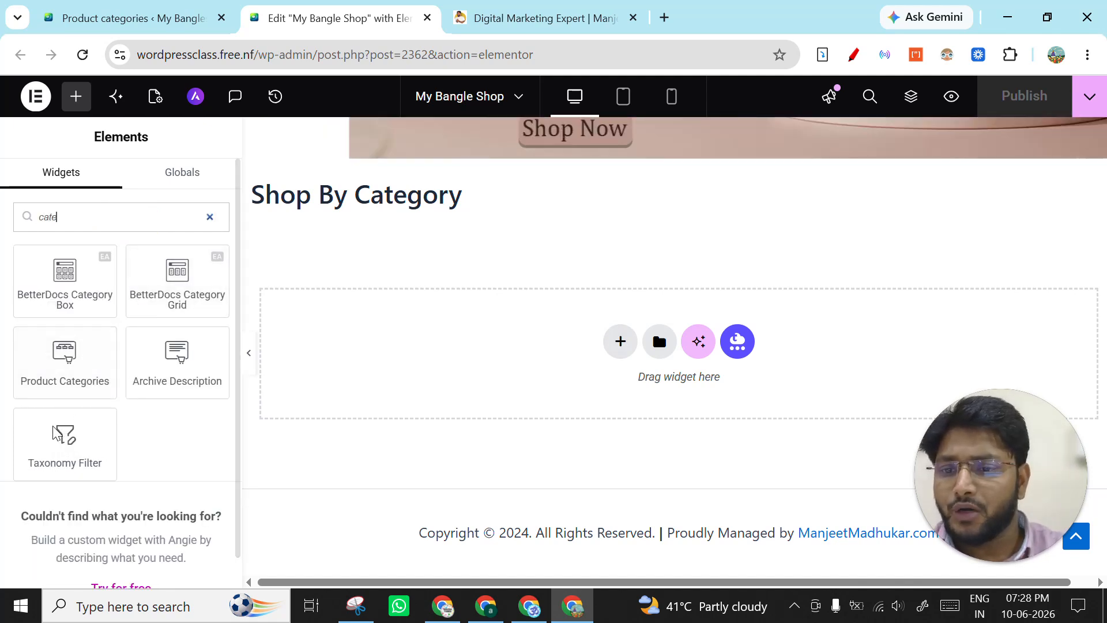
mouse_move(44, 434)
left_mouse_down()
mouse_move(45, 460)
mouse_move(99, 423)
left_mouse_up()
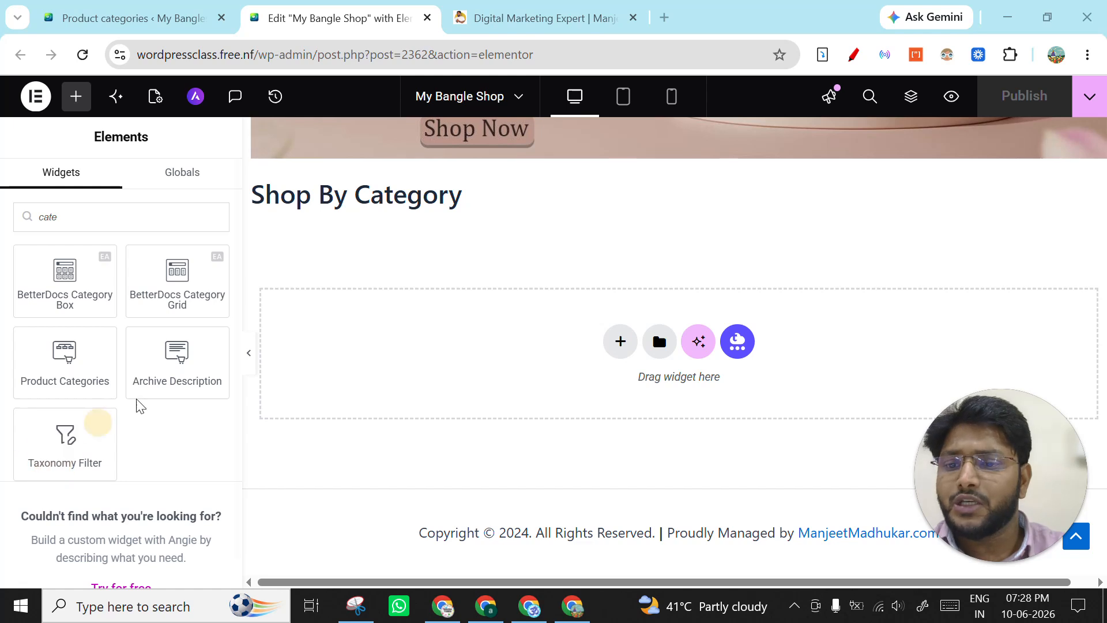
scroll(166, 348, "down", 1)
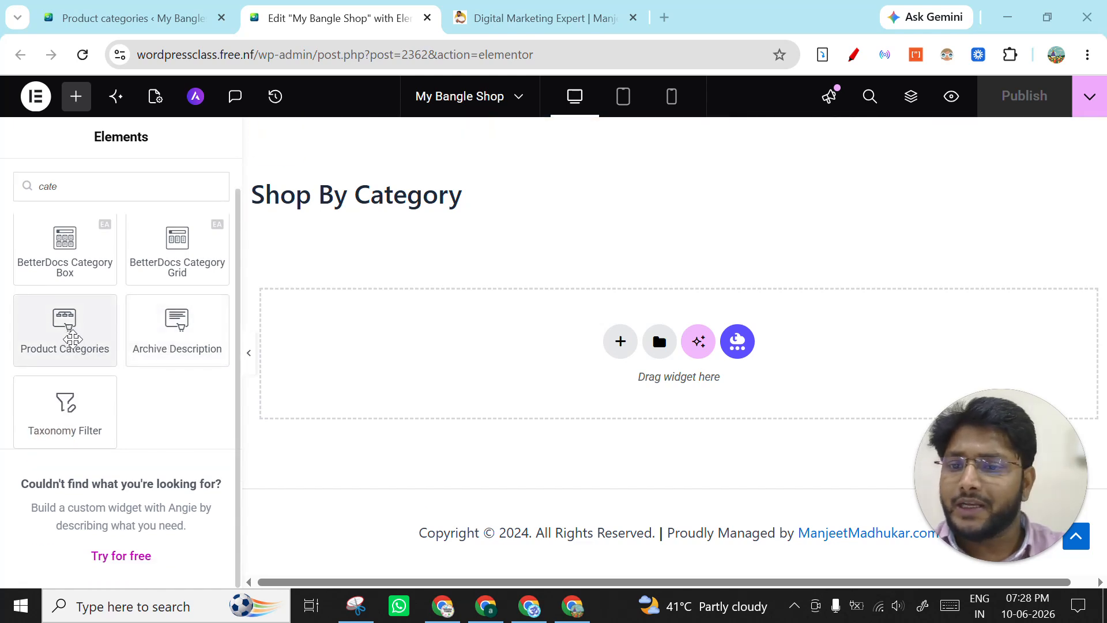
left_click_drag(72, 339, 420, 196)
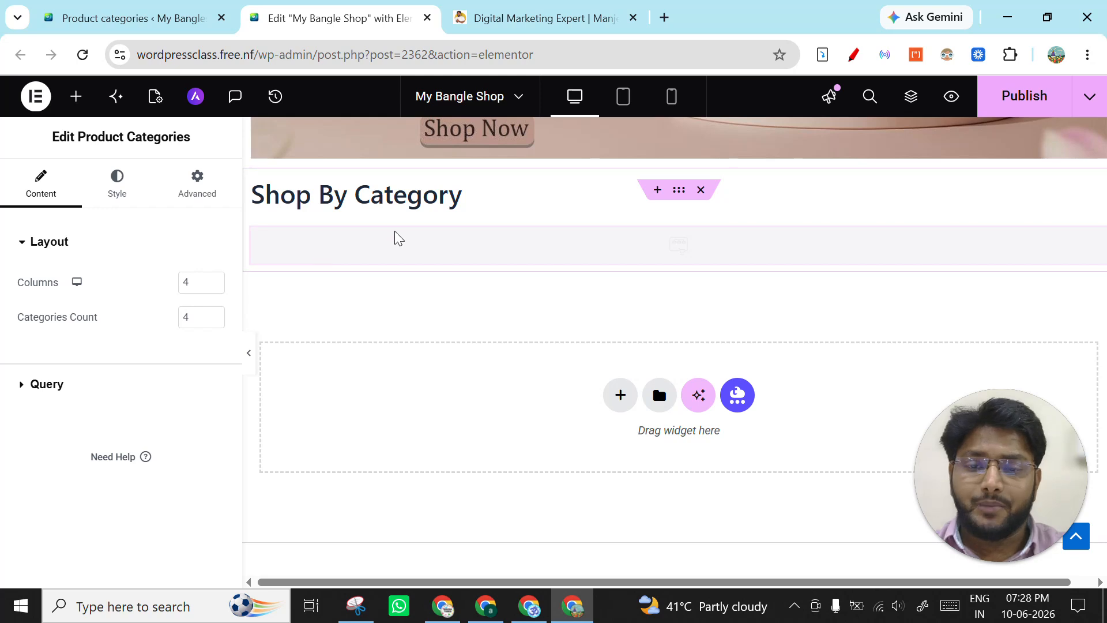
- Review the category tiles under the Shop By Category heading and the navigation menu in the page header
scroll(531, 318, "down", 2)
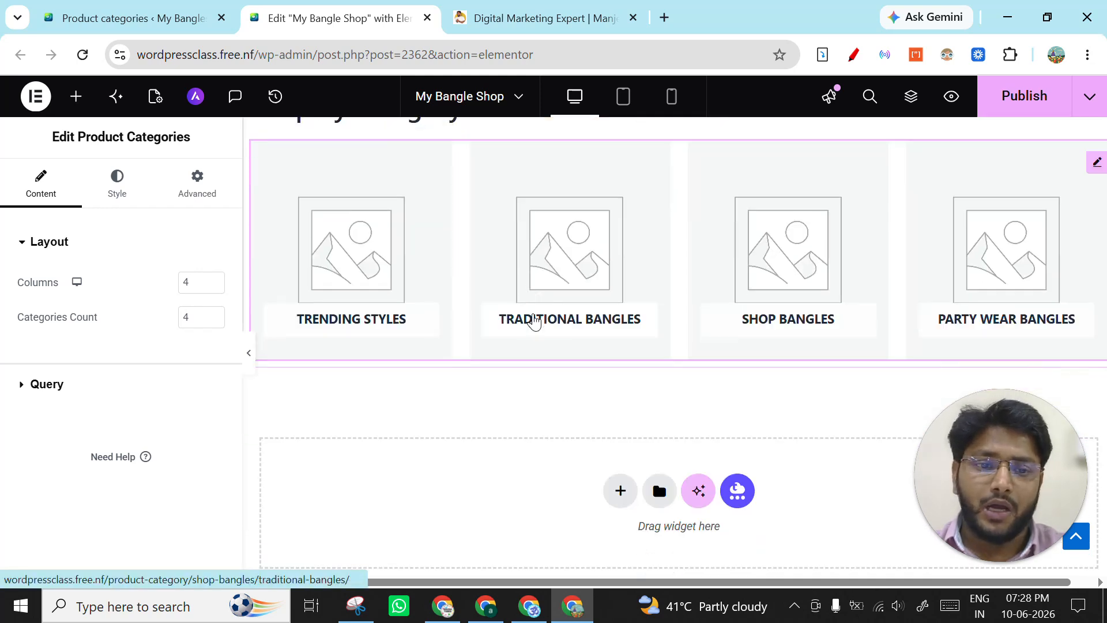
scroll(795, 316, "up", 2)
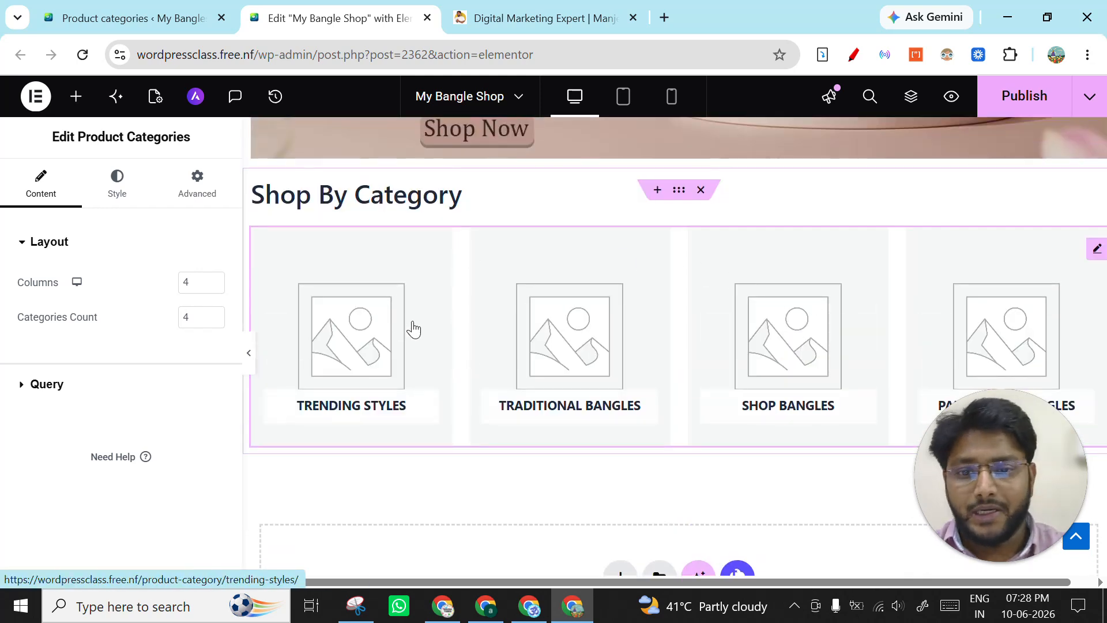
scroll(794, 321, "down", 2)
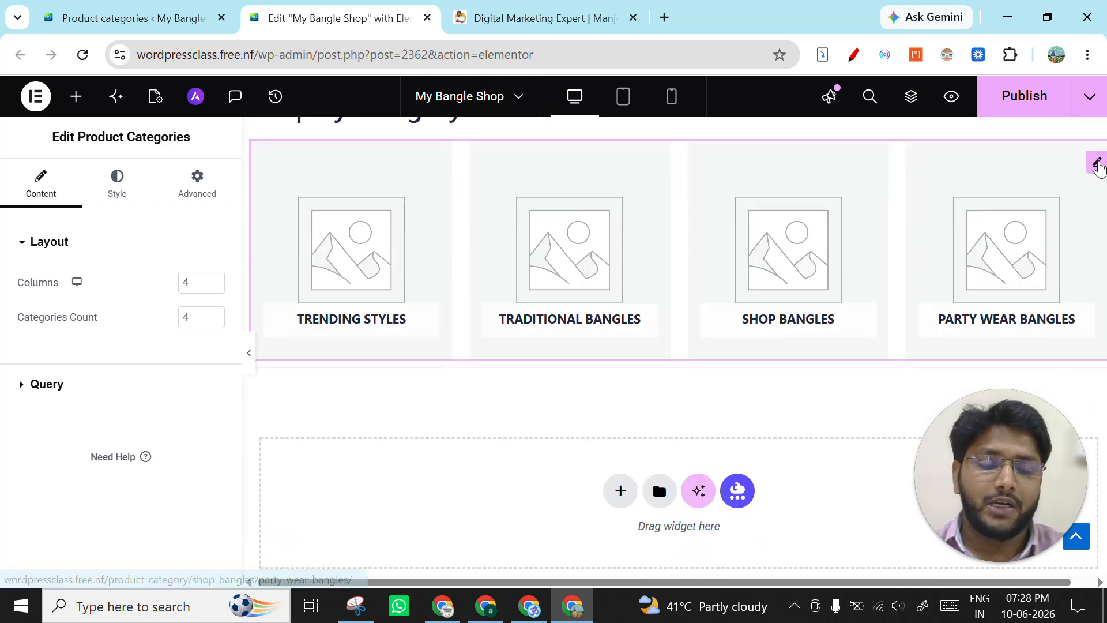
scroll(563, 316, "up", 6)
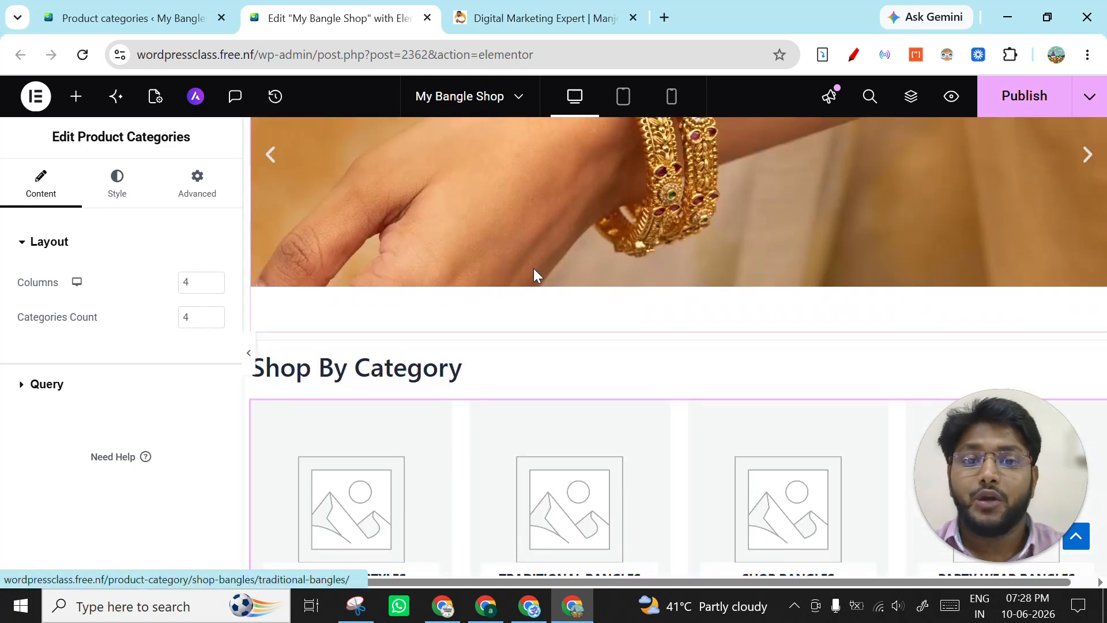
scroll(373, 297, "up", 5)
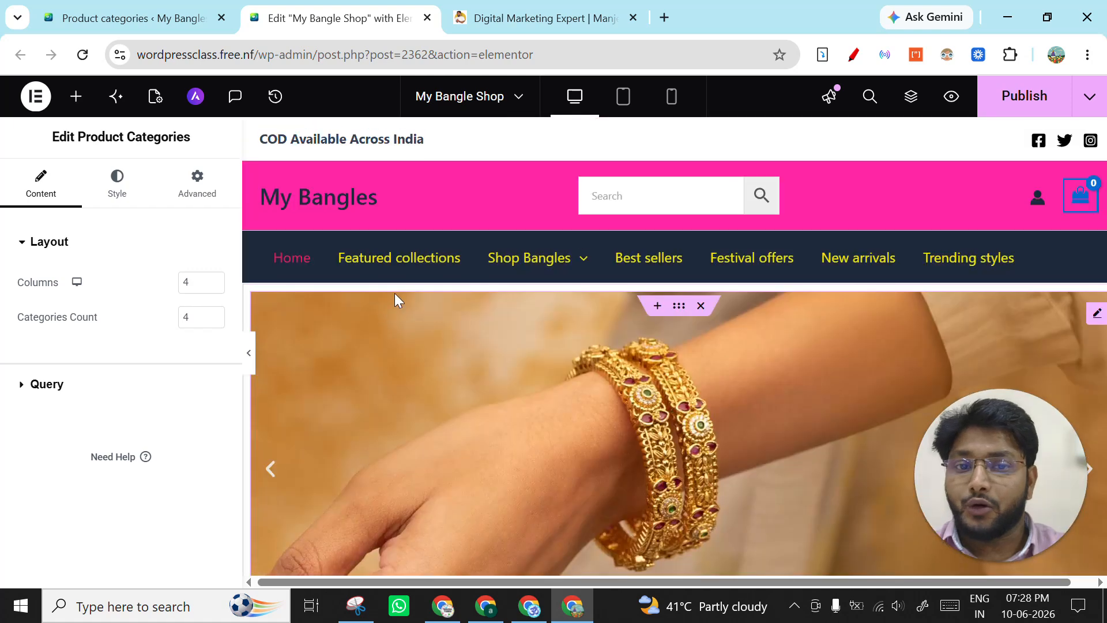
- Switch to the WordPress Product categories page and examine the full category list, including its images and subcategories
left_click(111, 15)
scroll(80, 233, "down", 3)
scroll(75, 234, "down", 2)
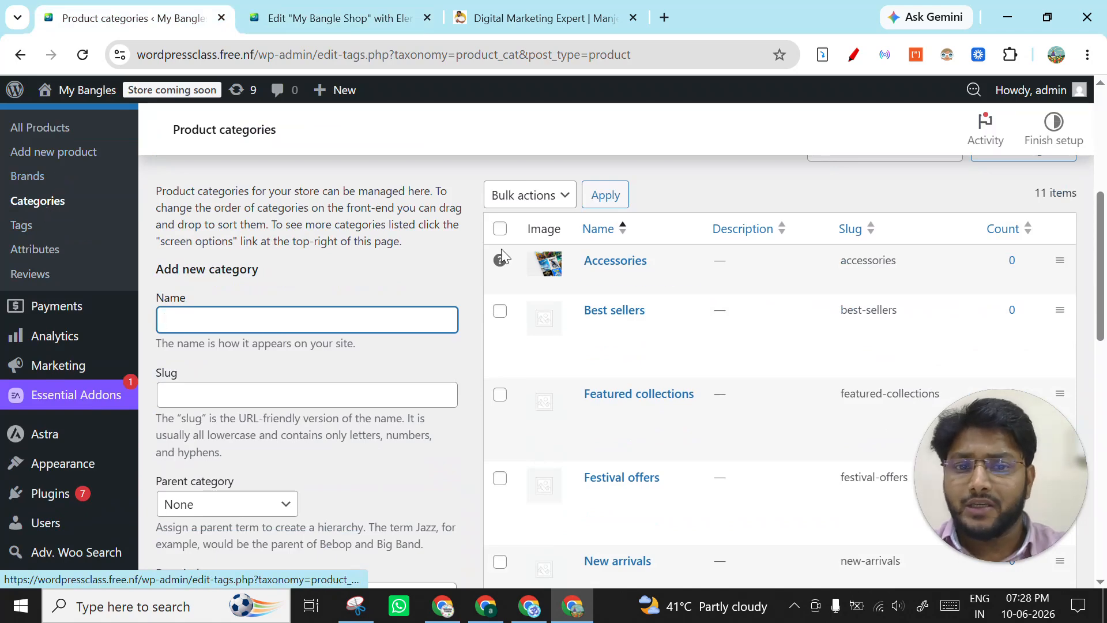
scroll(611, 305, "down", 2)
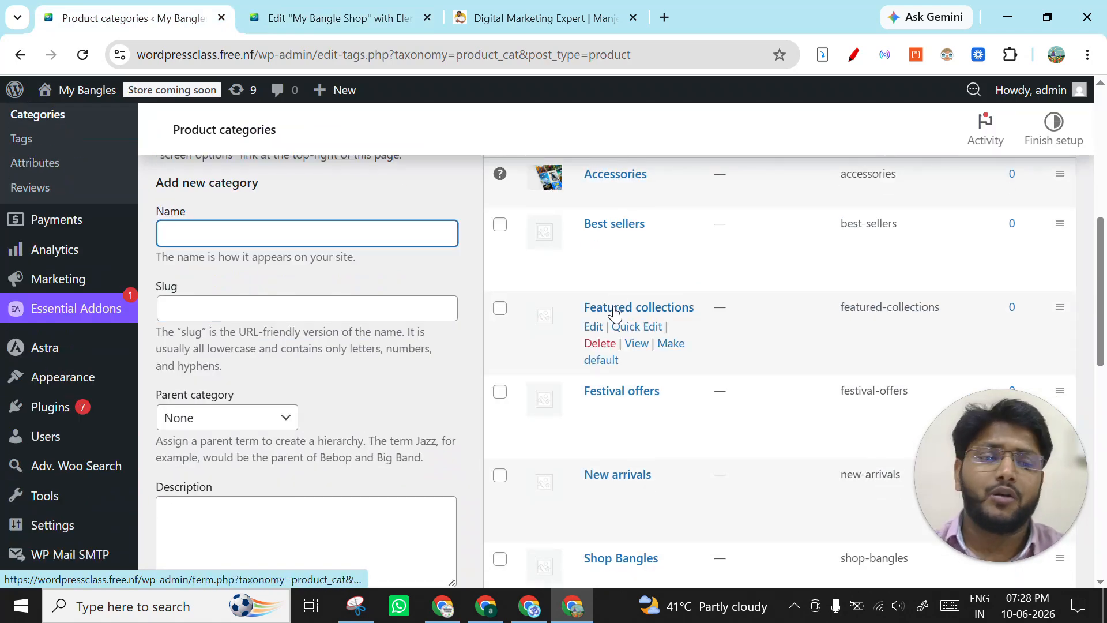
scroll(636, 341, "down", 2)
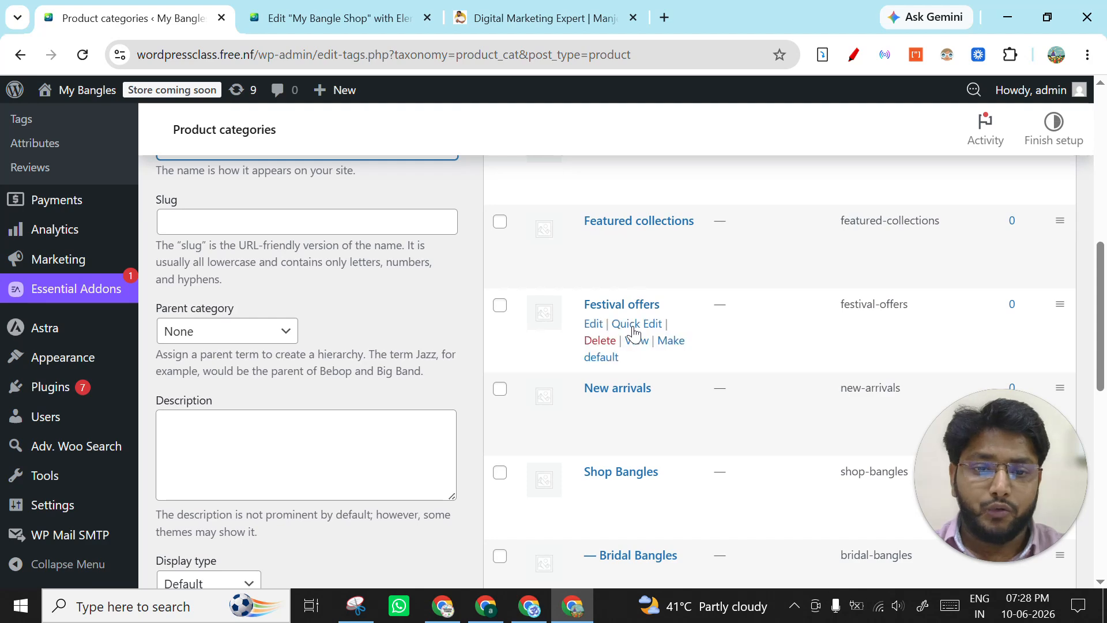
scroll(638, 343, "down", 4)
scroll(638, 344, "down", 10)
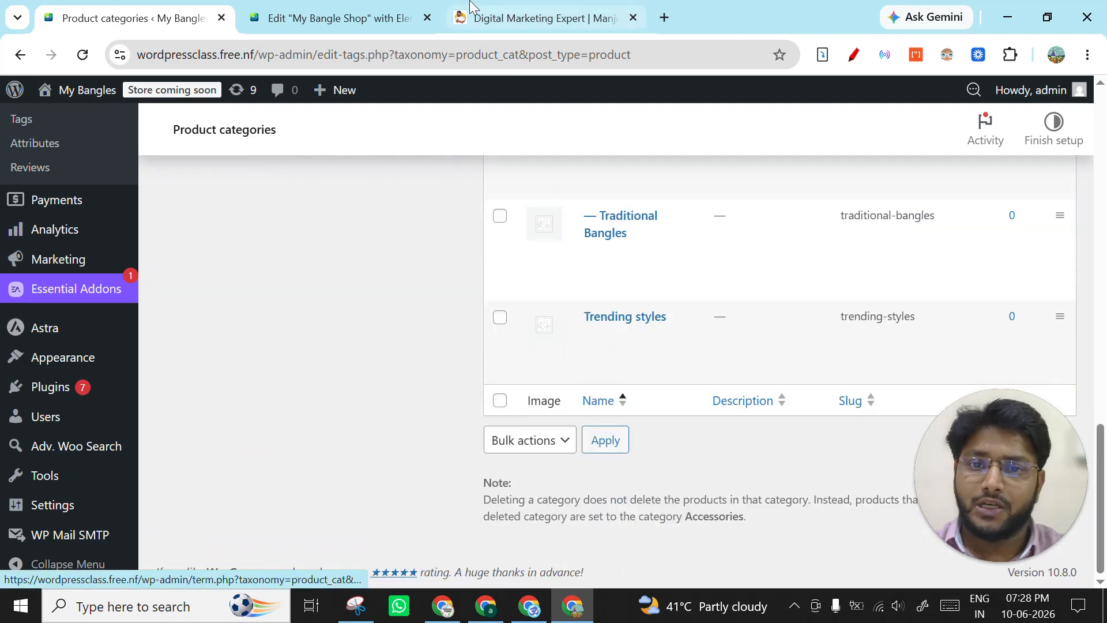
- Return to the Elementor page editor and examine which categories the Product Categories widget displays
left_click(355, 7)
scroll(501, 265, "down", 8)
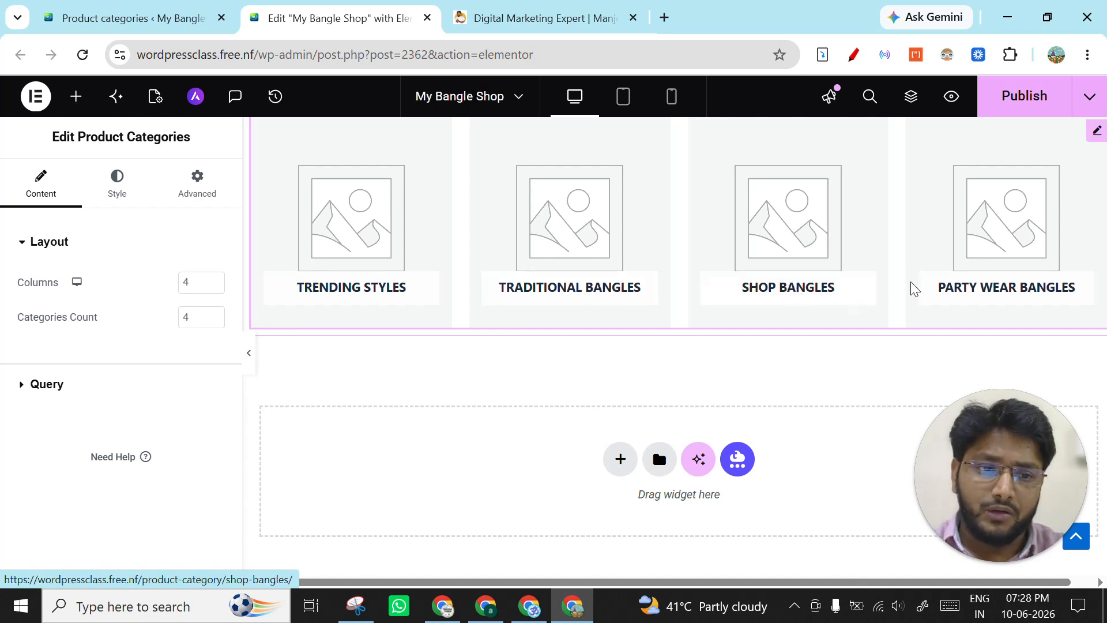
scroll(904, 246, "up", 3)
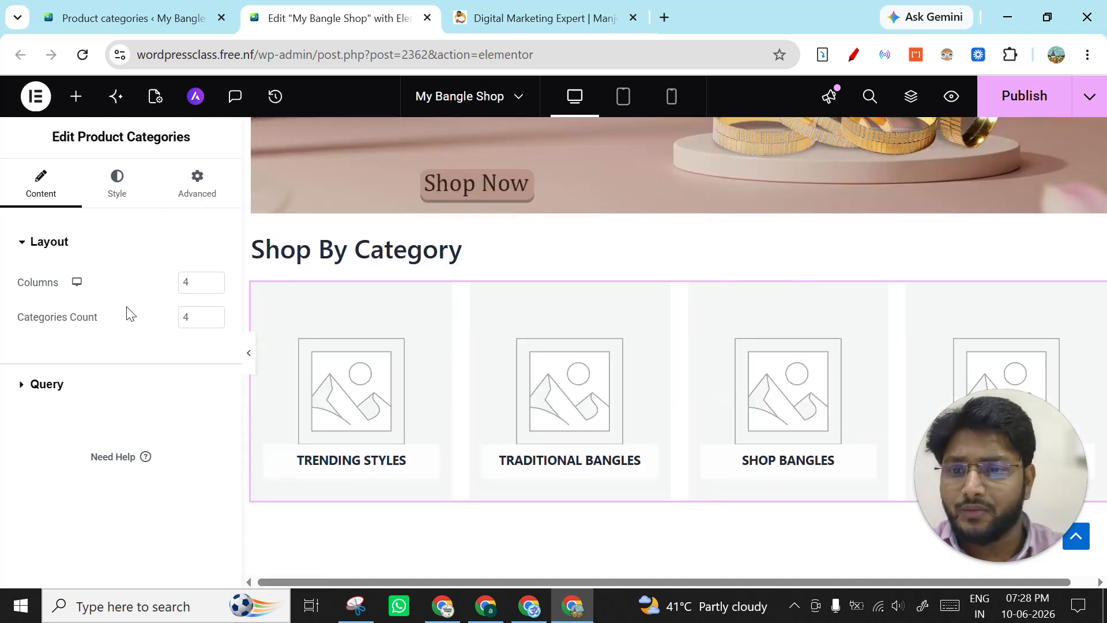
scroll(573, 360, "down", 3)
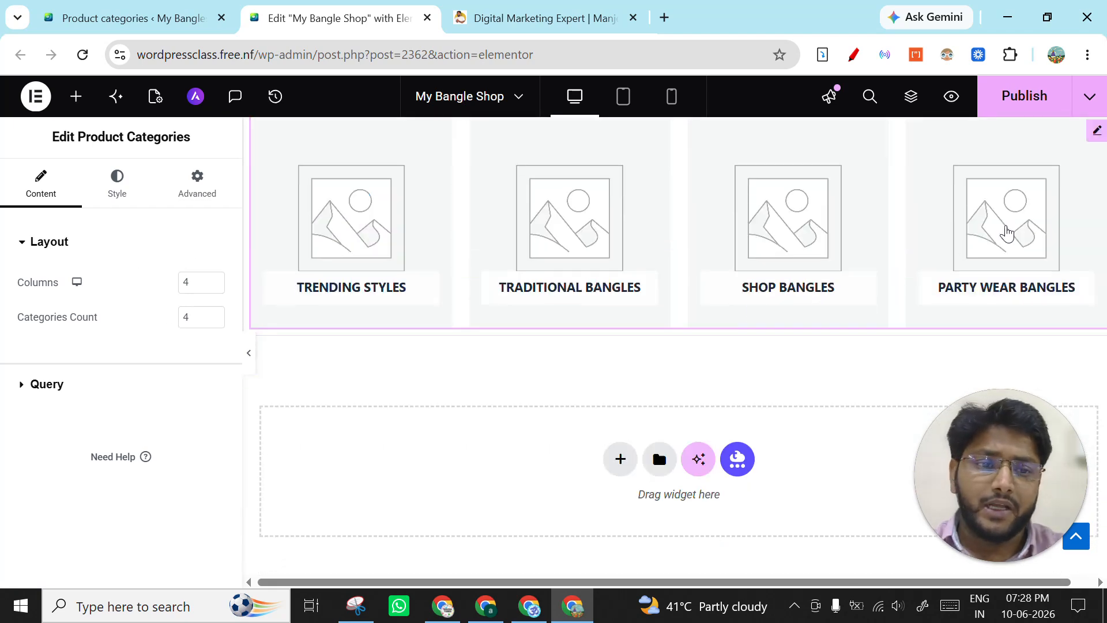
scroll(1083, 252, "up", 2)
left_click(945, 235)
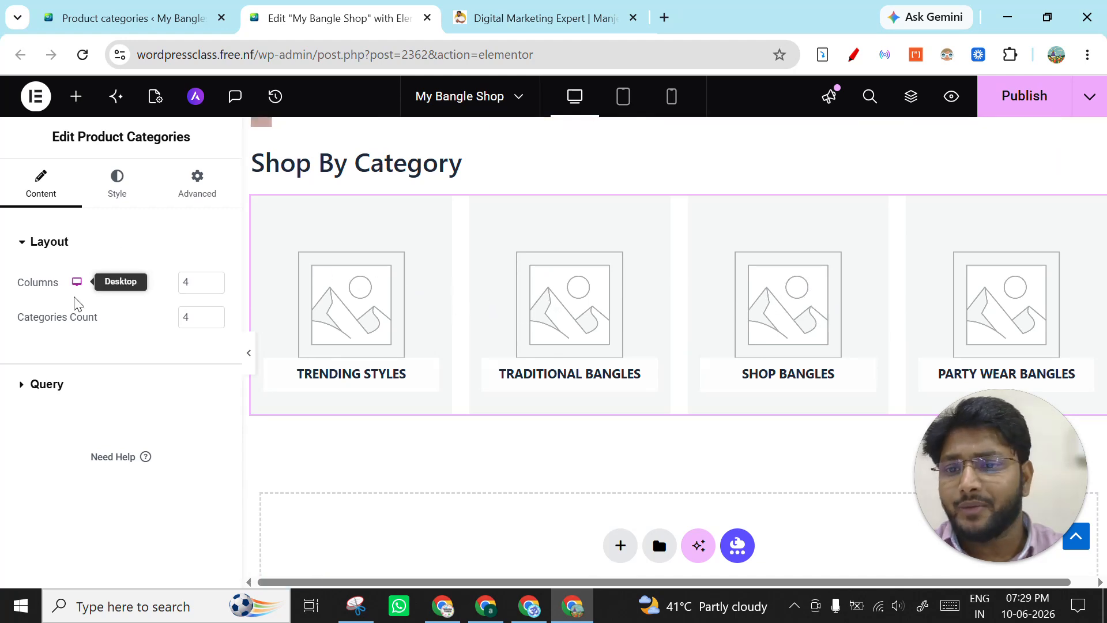
- Try five columns in the Product Categories widget and set it back to four
left_click(214, 279)
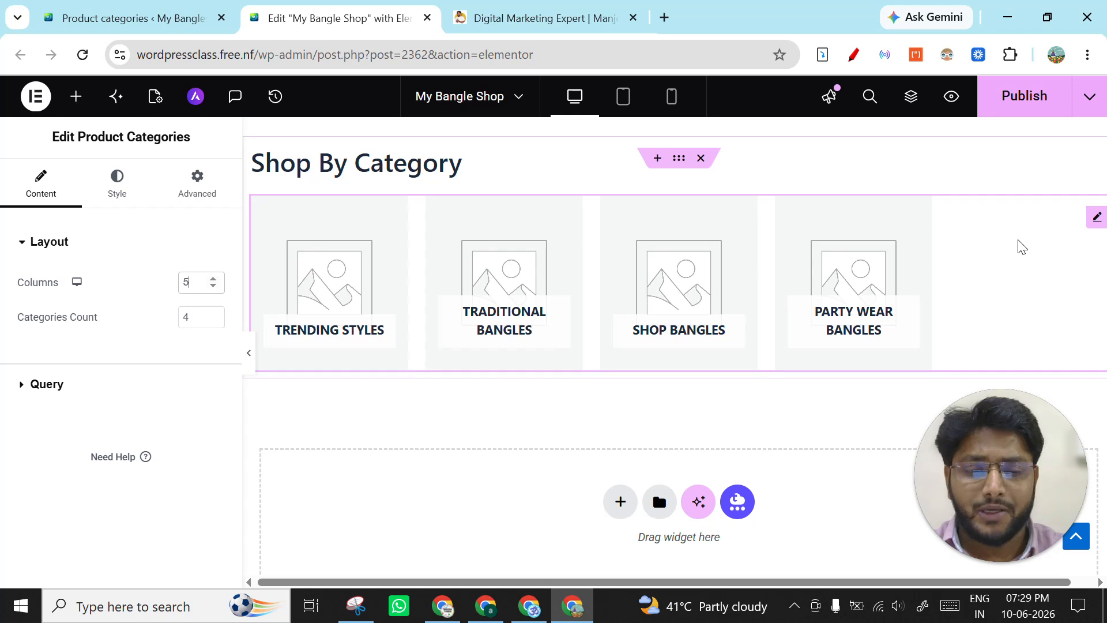
left_click(213, 286)
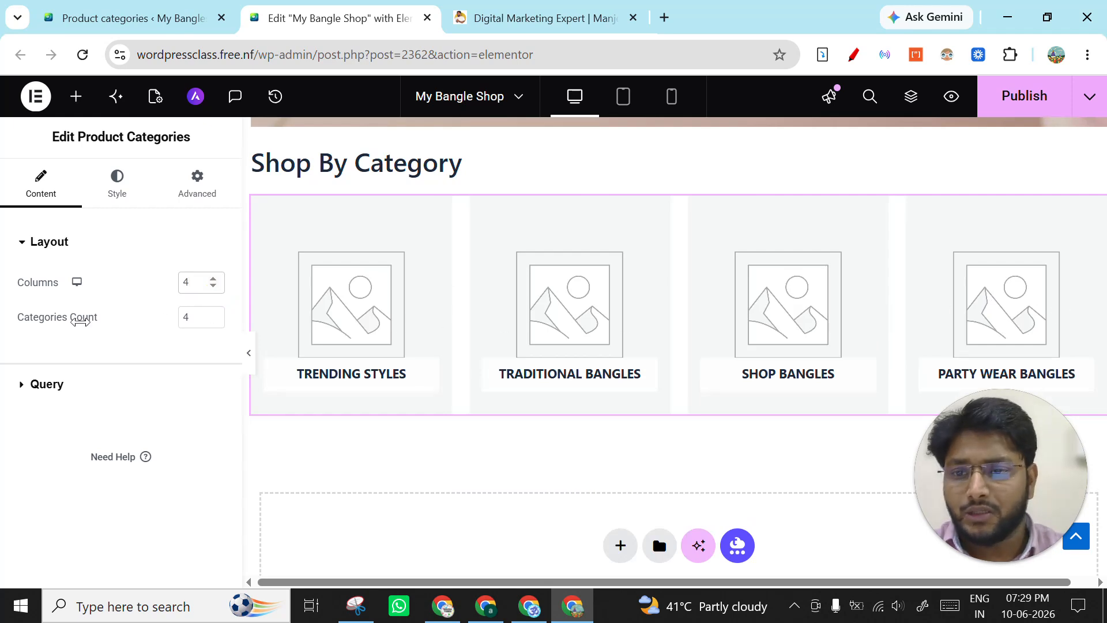
- Set the Product Categories widget's categories count to 5 and its columns to 5
left_click(213, 313)
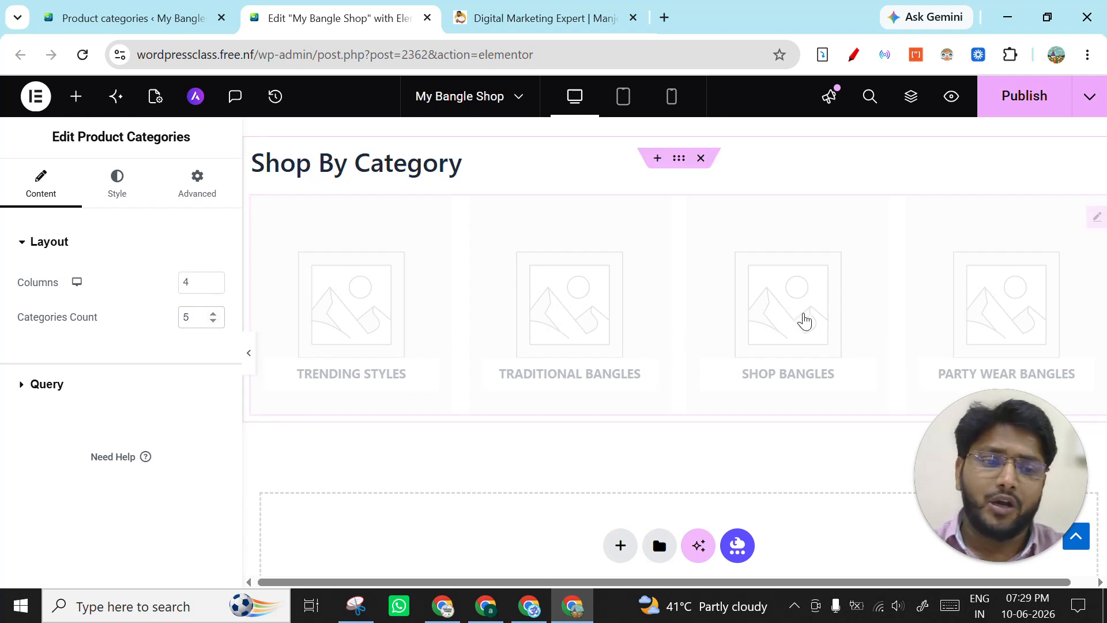
scroll(465, 340, "down", 3)
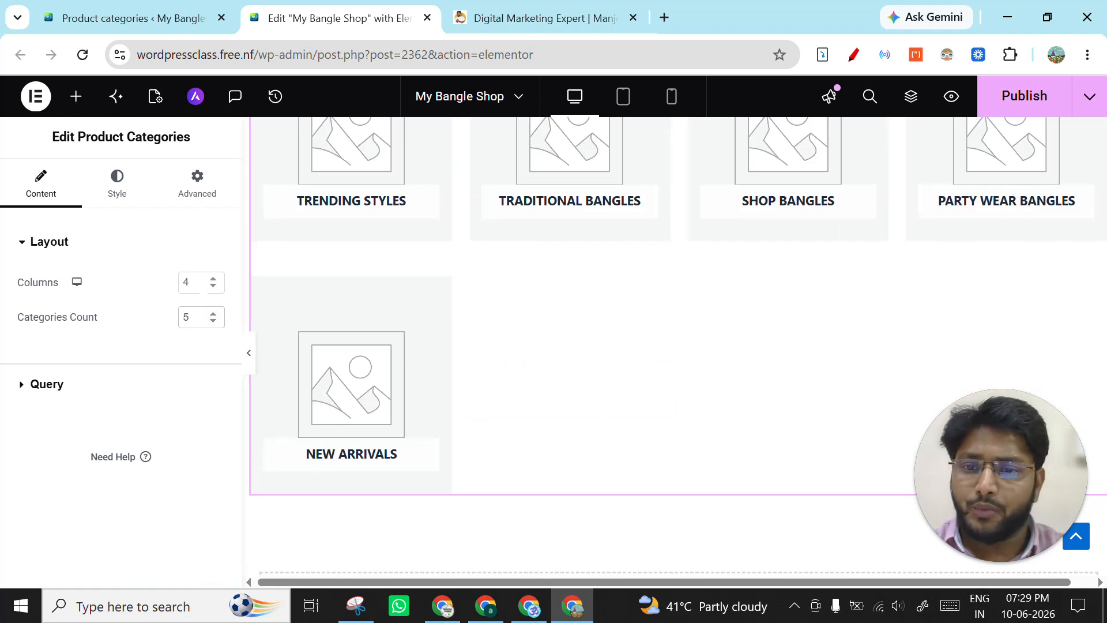
left_click(213, 278)
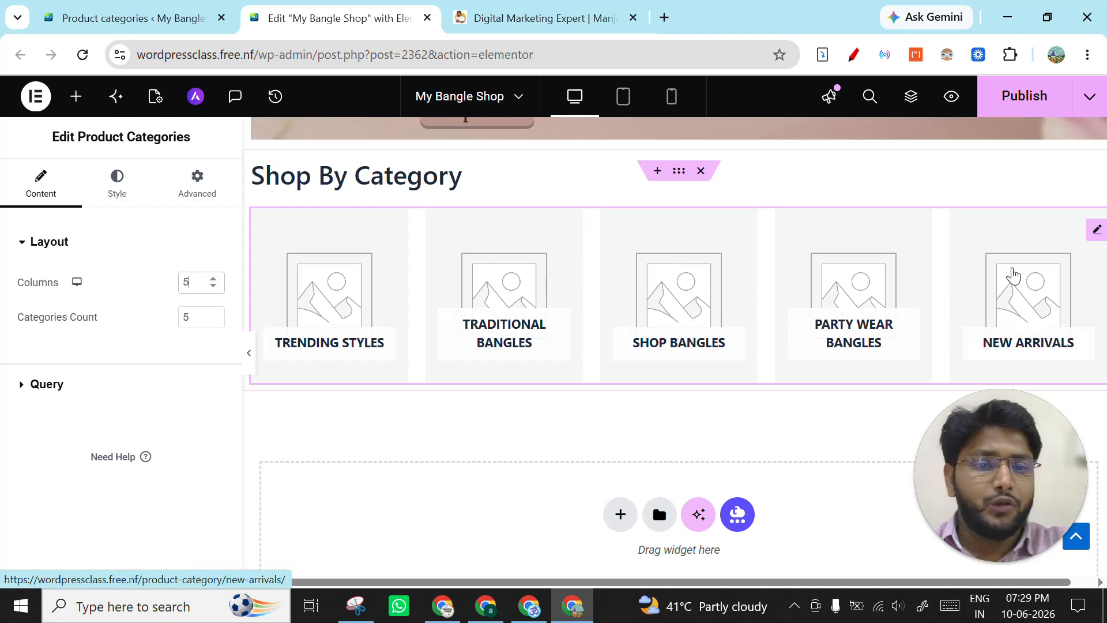
scroll(912, 361, "down", 1)
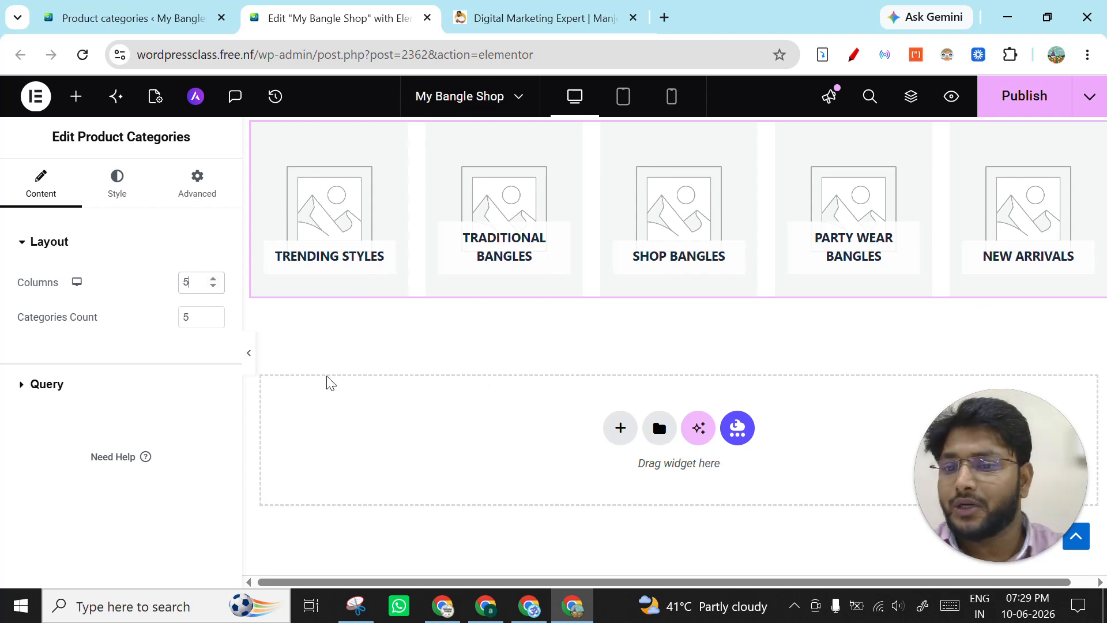
scroll(582, 270, "up", 1)
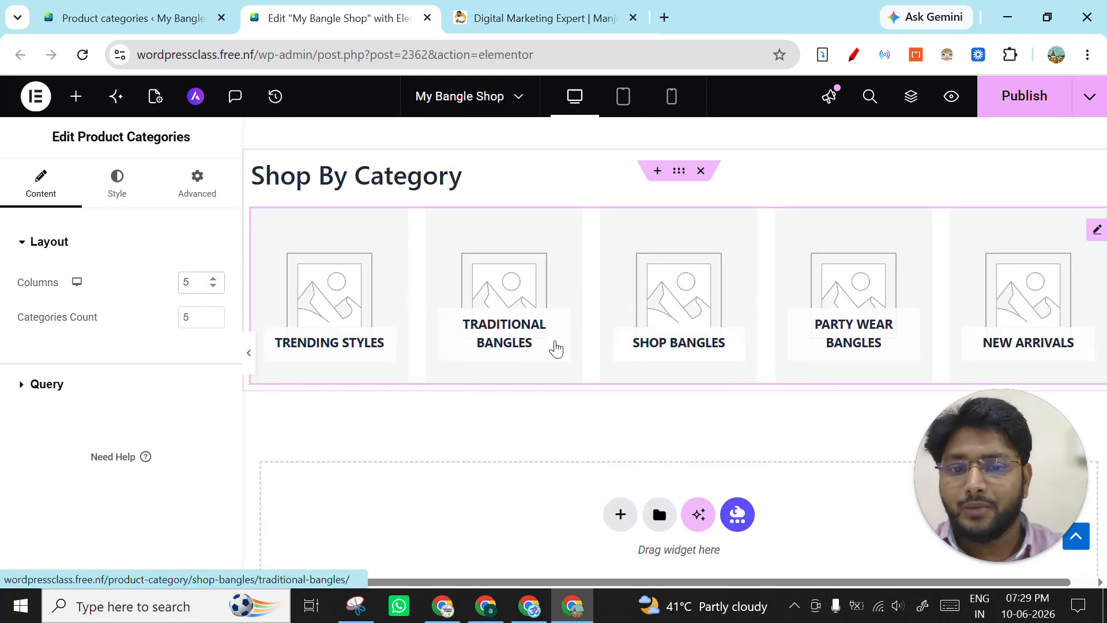
- Set the Product Categories widget's categories count and columns back to 4, and check the resulting row of tiles
left_click(214, 322)
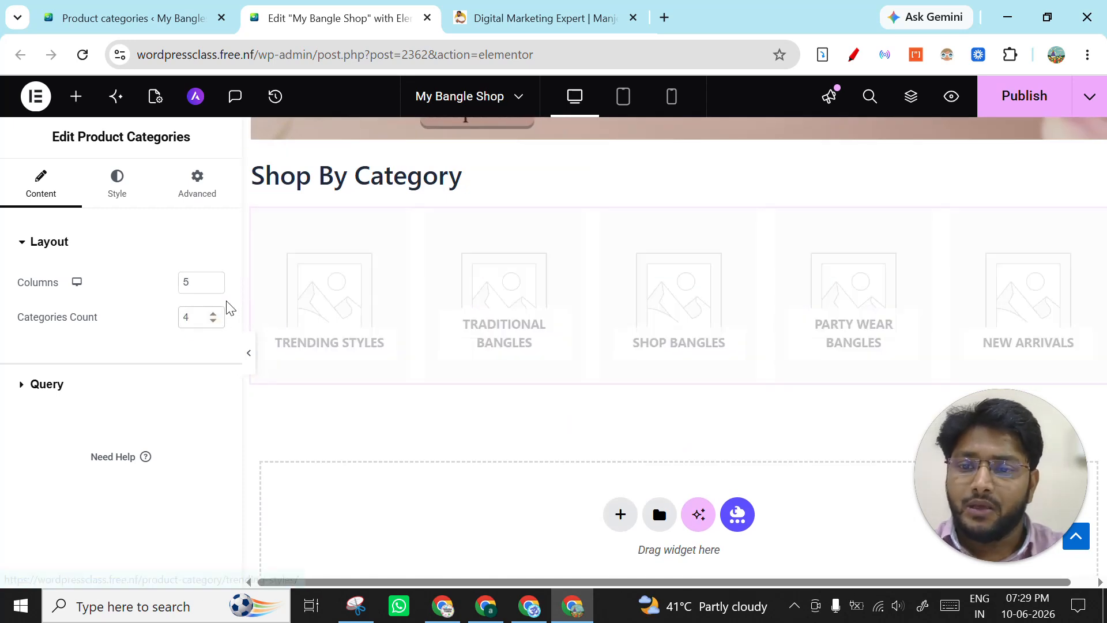
left_click(214, 288)
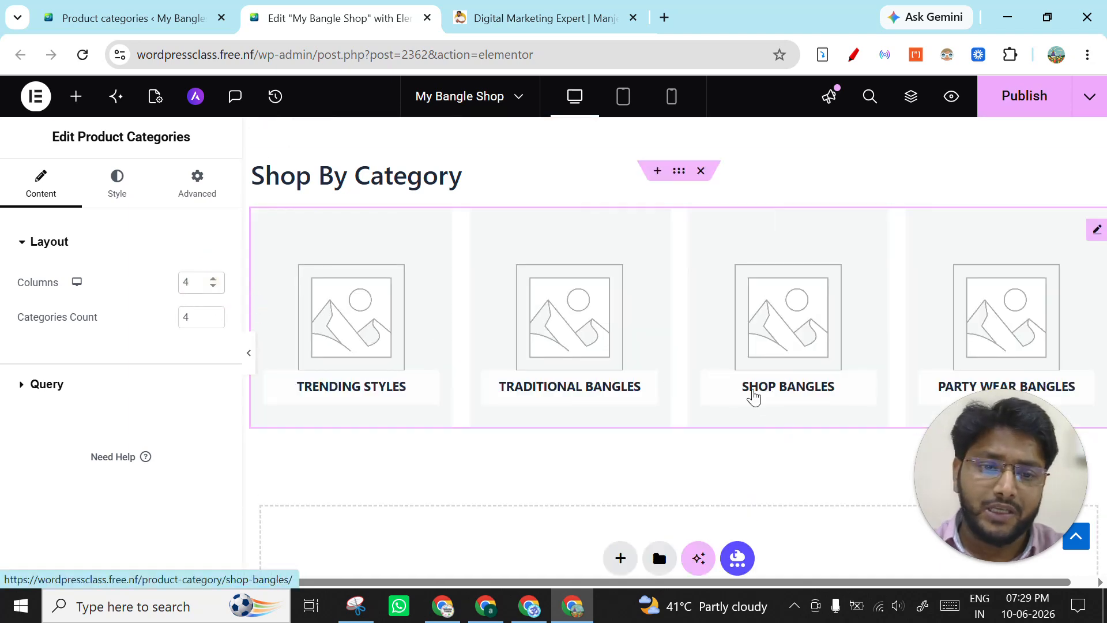
scroll(949, 371, "down", 1)
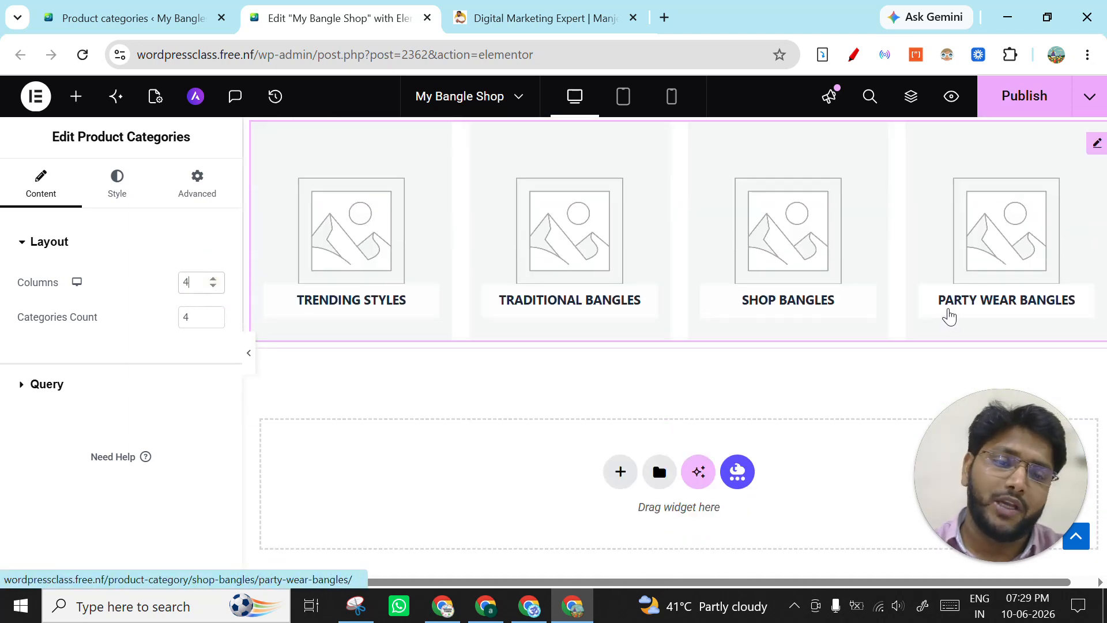
scroll(954, 323, "up", 1)
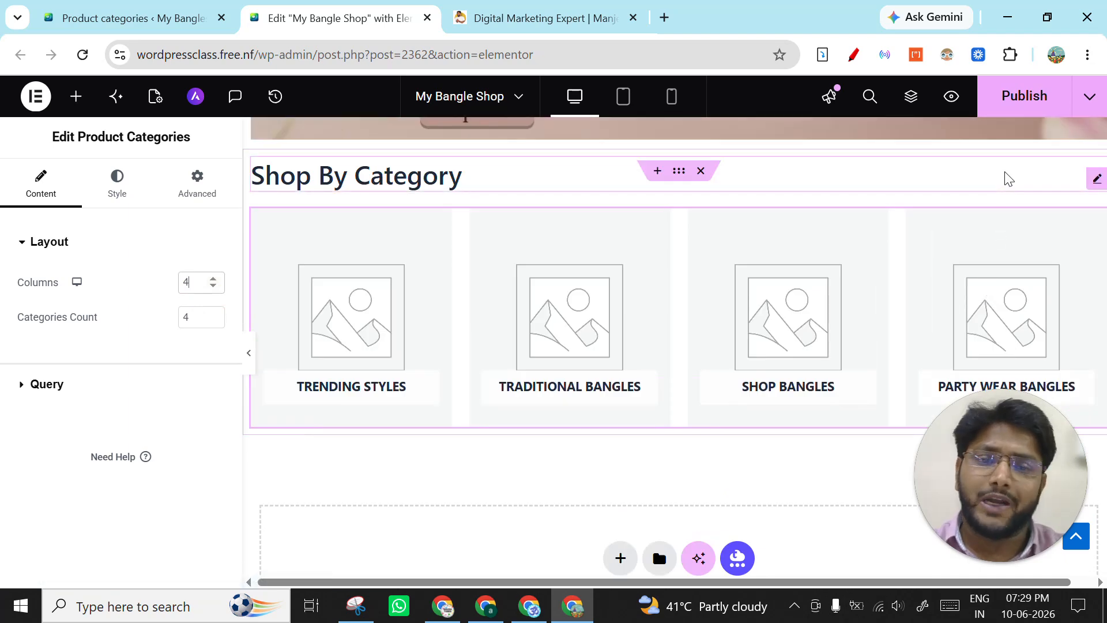
scroll(509, 319, "down", 2)
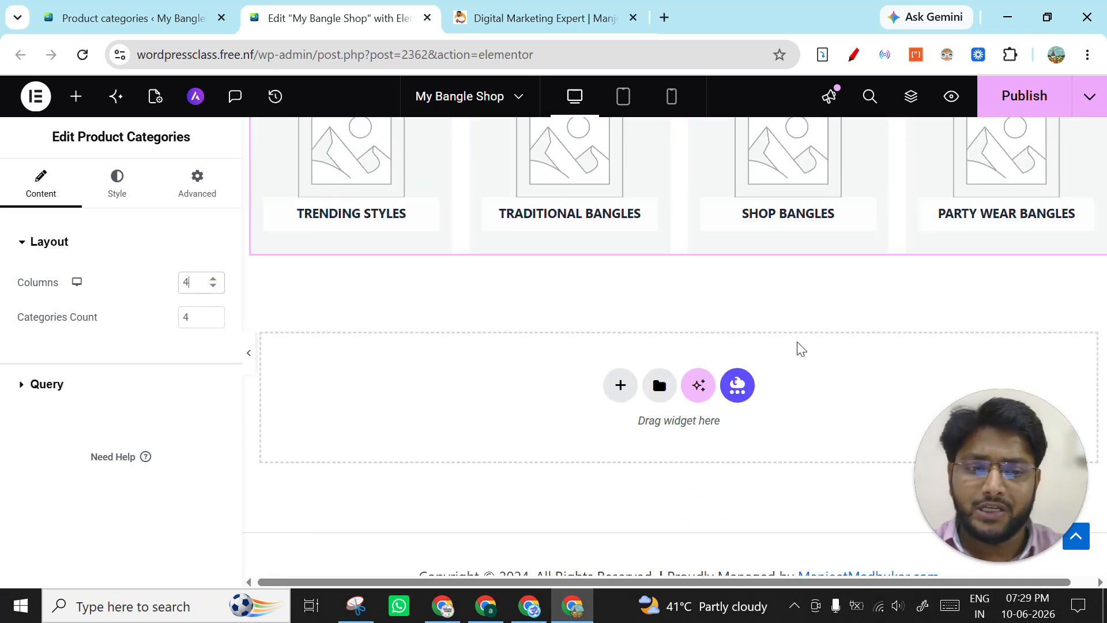
scroll(798, 352, "up", 3)
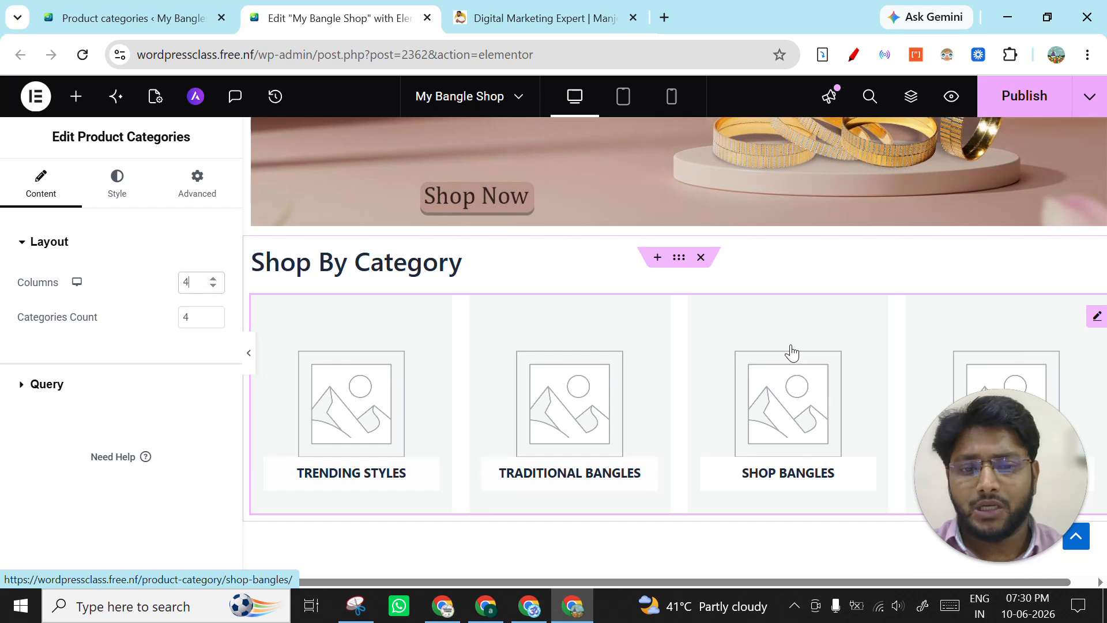
scroll(917, 318, "down", 2)
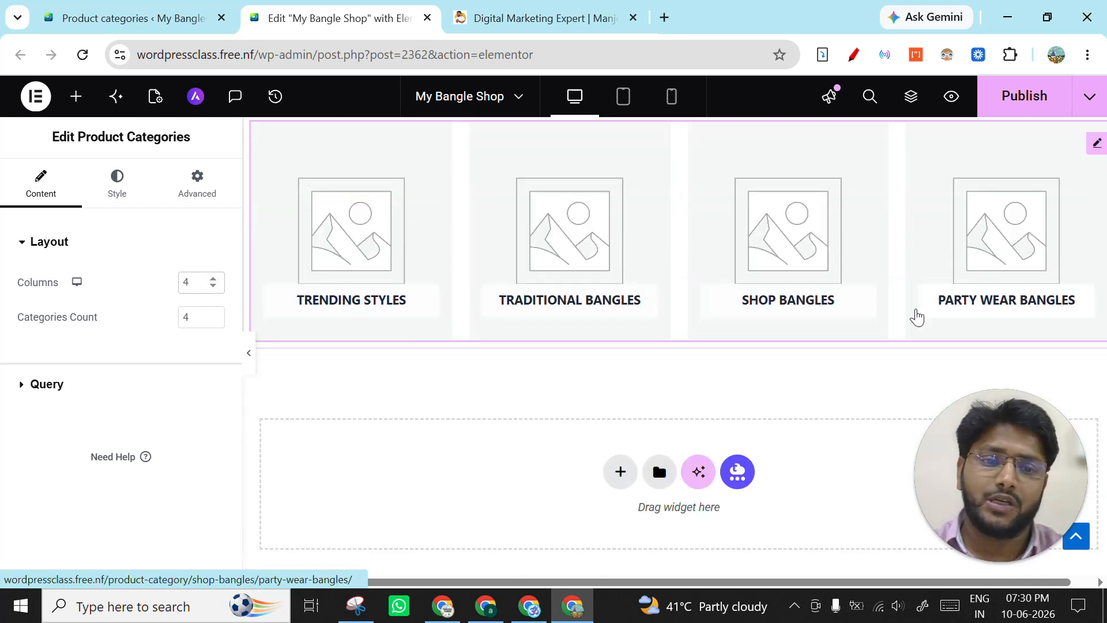
- Review the Product Categories widget's style and advanced settings, including gaps, image, title and count styling
scroll(502, 340, "up", 1)
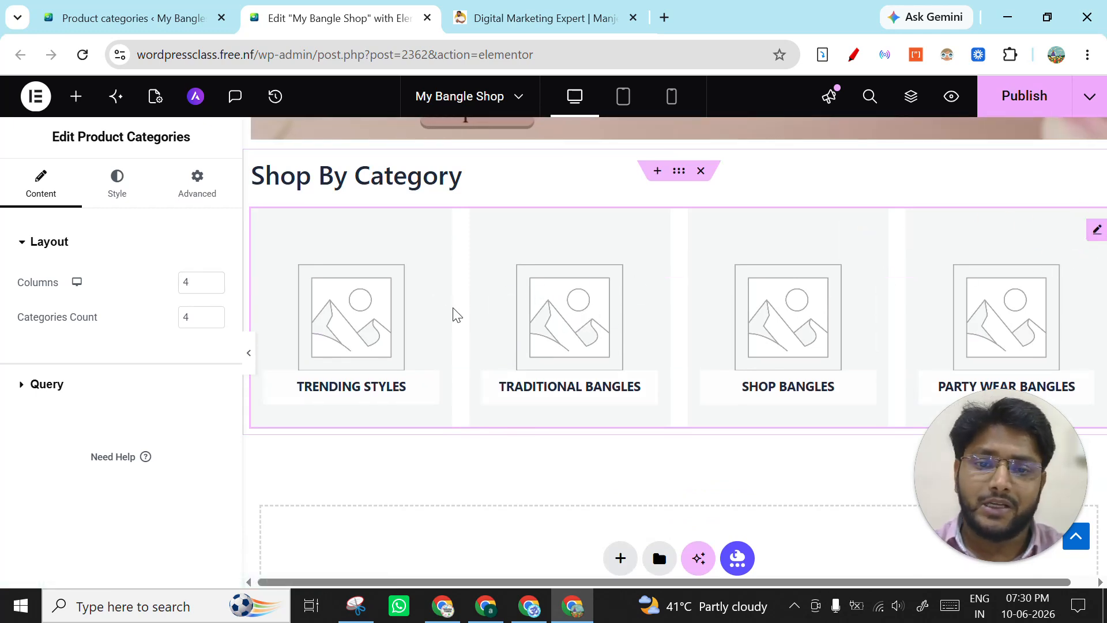
left_click(116, 191)
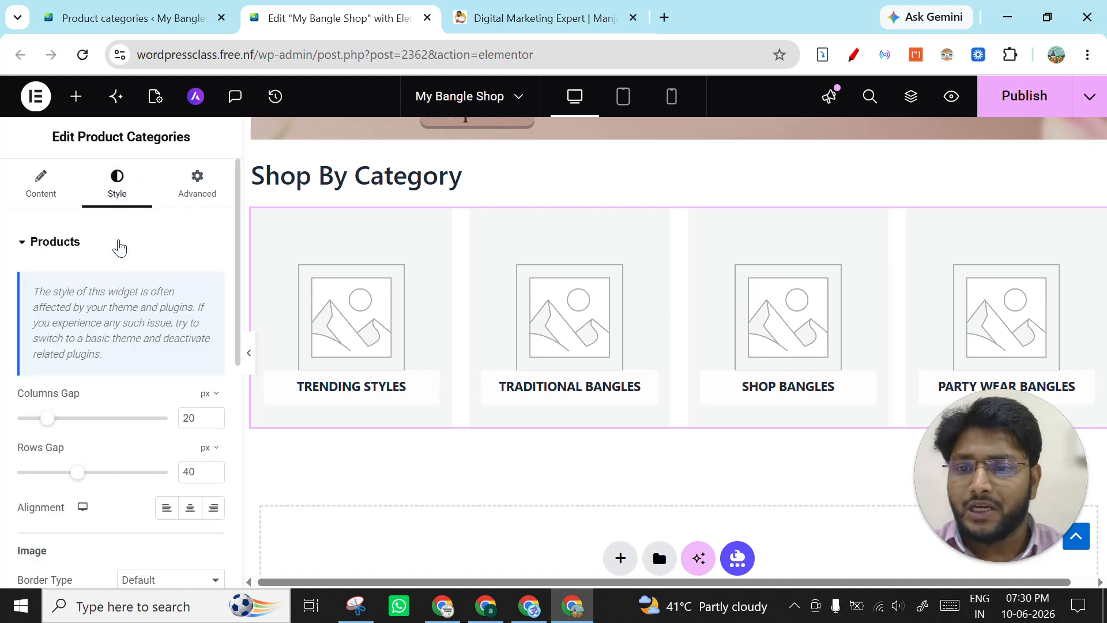
scroll(127, 262, "down", 4)
scroll(143, 242, "up", 1)
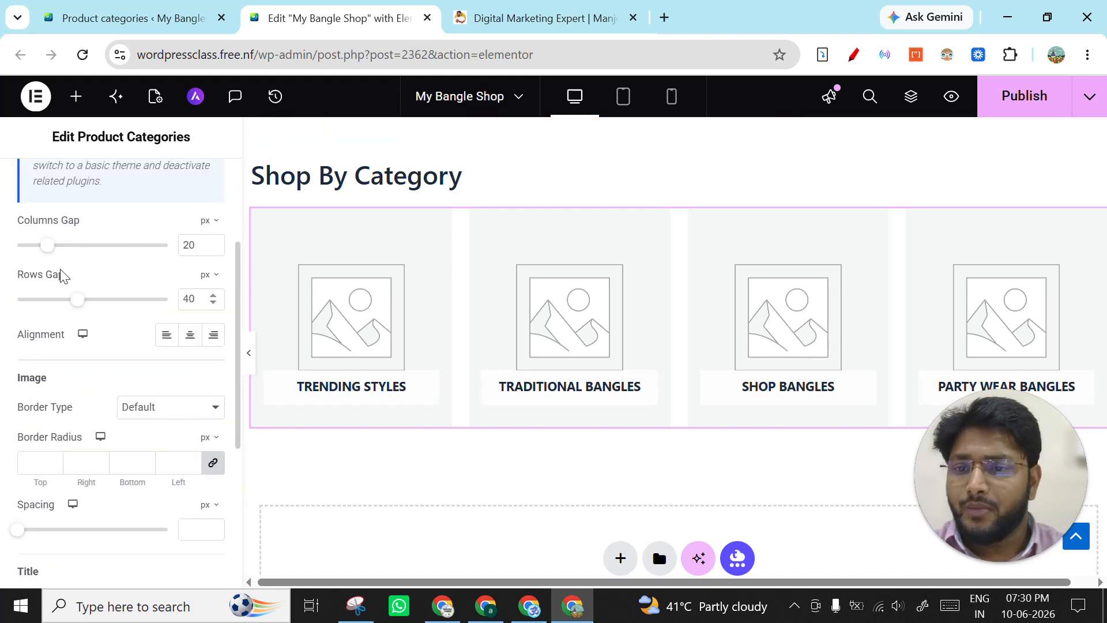
scroll(93, 288, "down", 5)
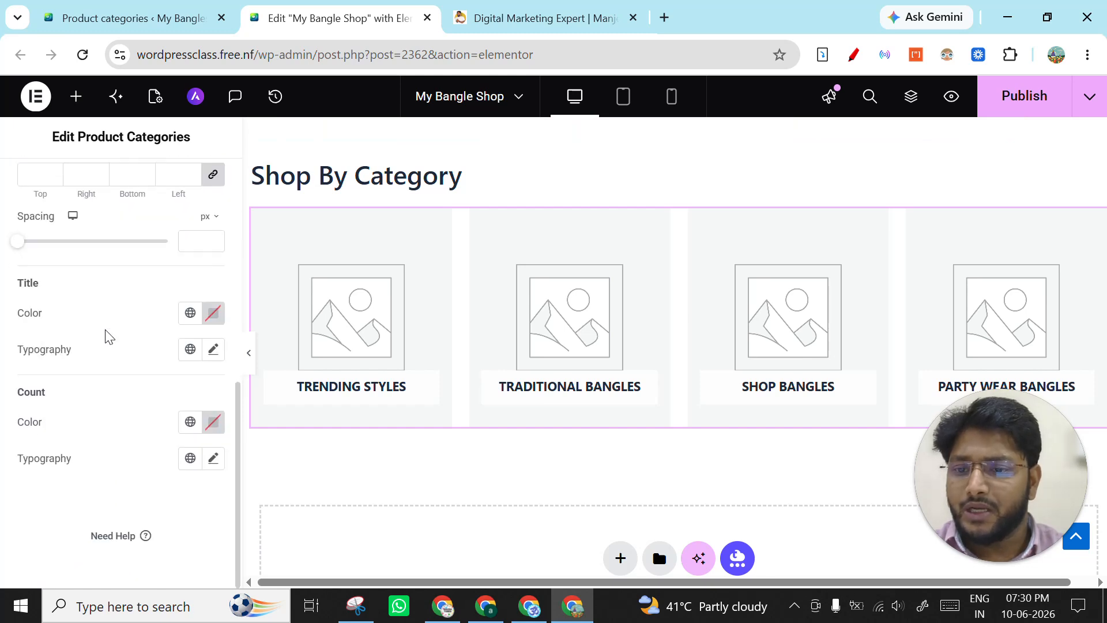
scroll(152, 455, "up", 8)
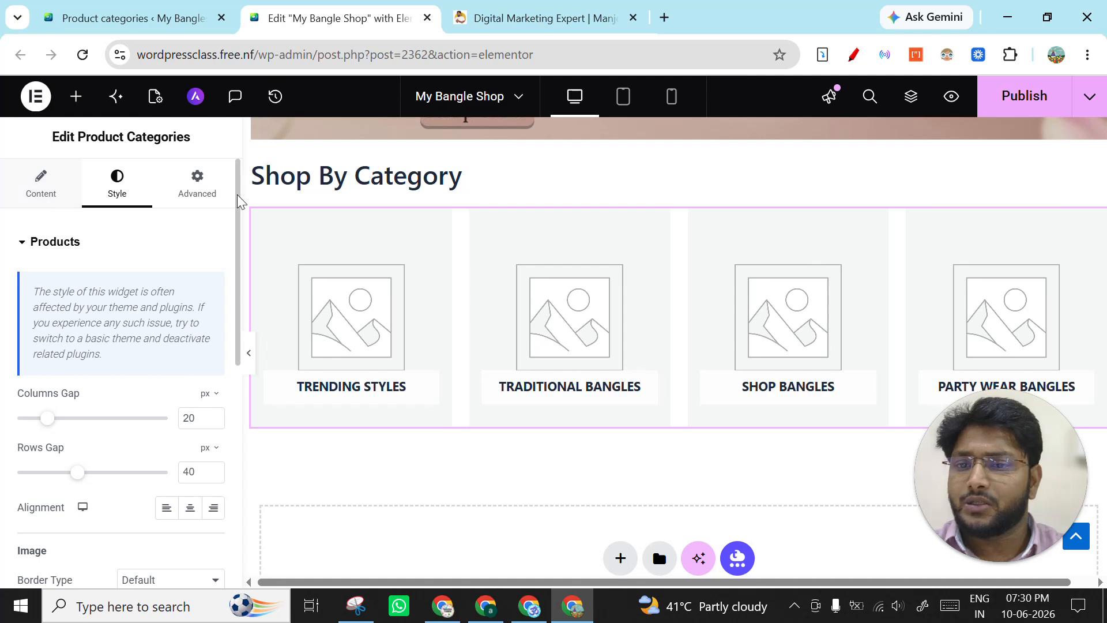
scroll(167, 322, "down", 6)
scroll(168, 328, "down", 5)
scroll(168, 329, "up", 12)
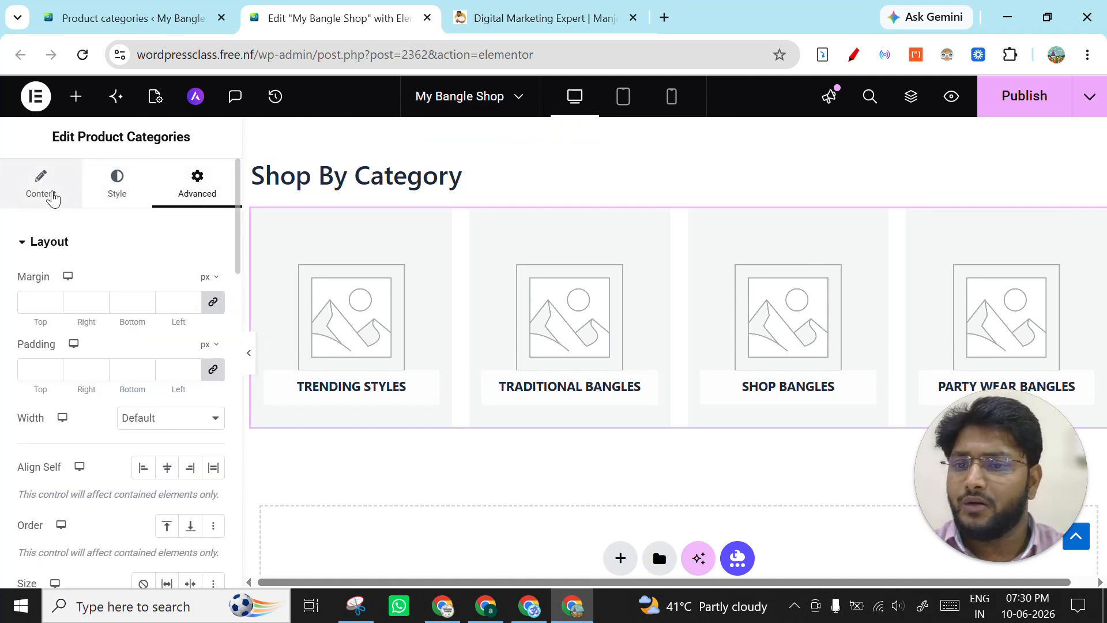
- Examine the Product Categories widget's query source options and keep the source on Show All
left_click(52, 198)
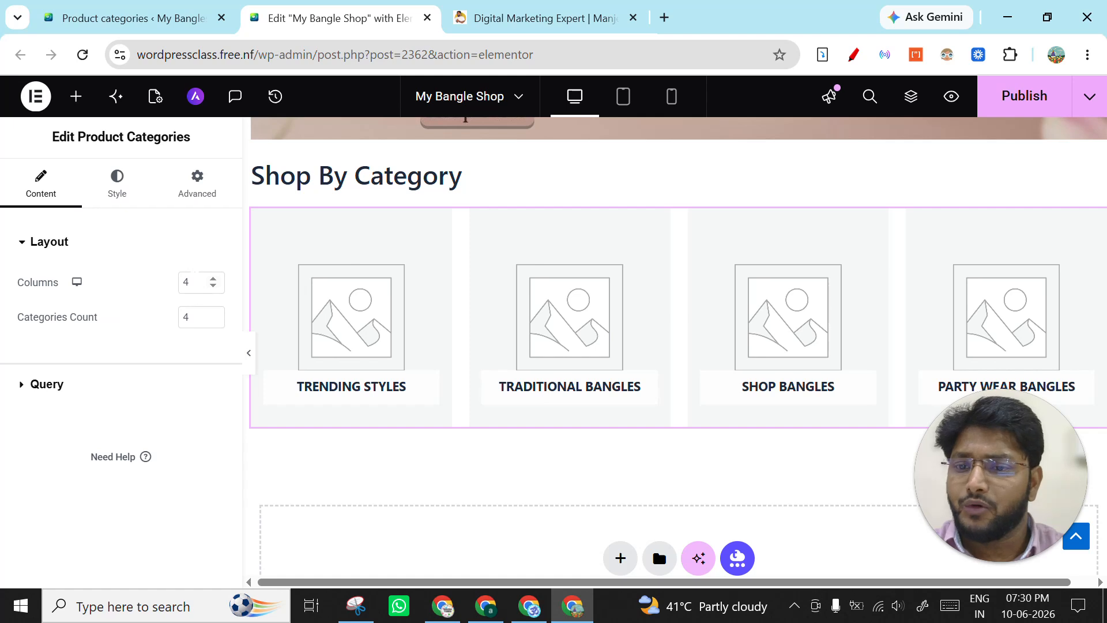
left_click(85, 381)
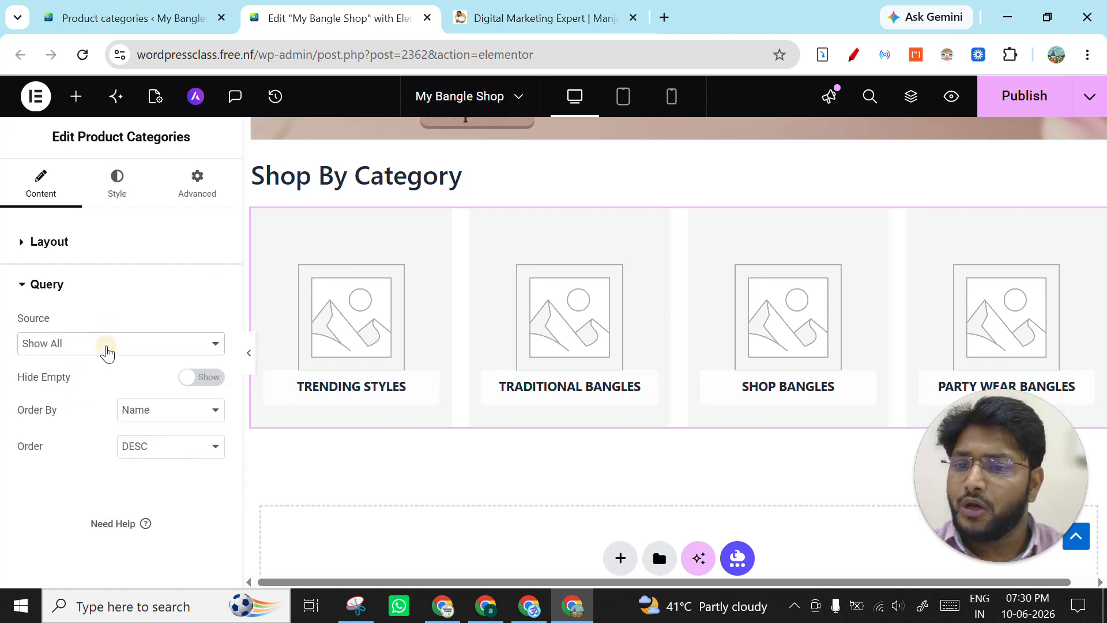
left_click(106, 346)
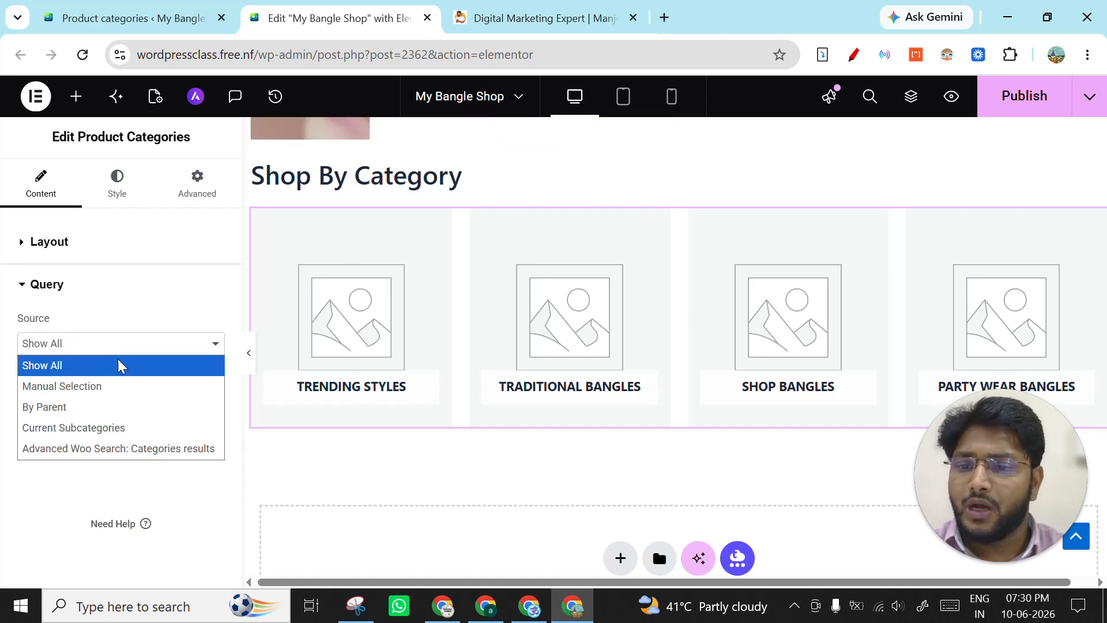
left_click(49, 469)
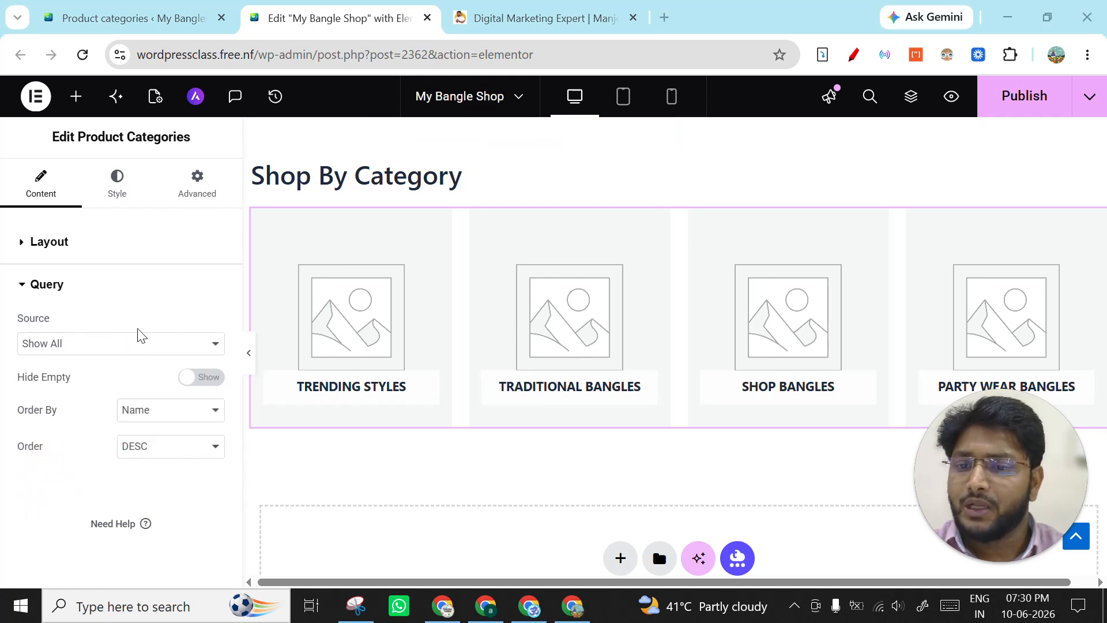
left_click(133, 345)
left_click(104, 364)
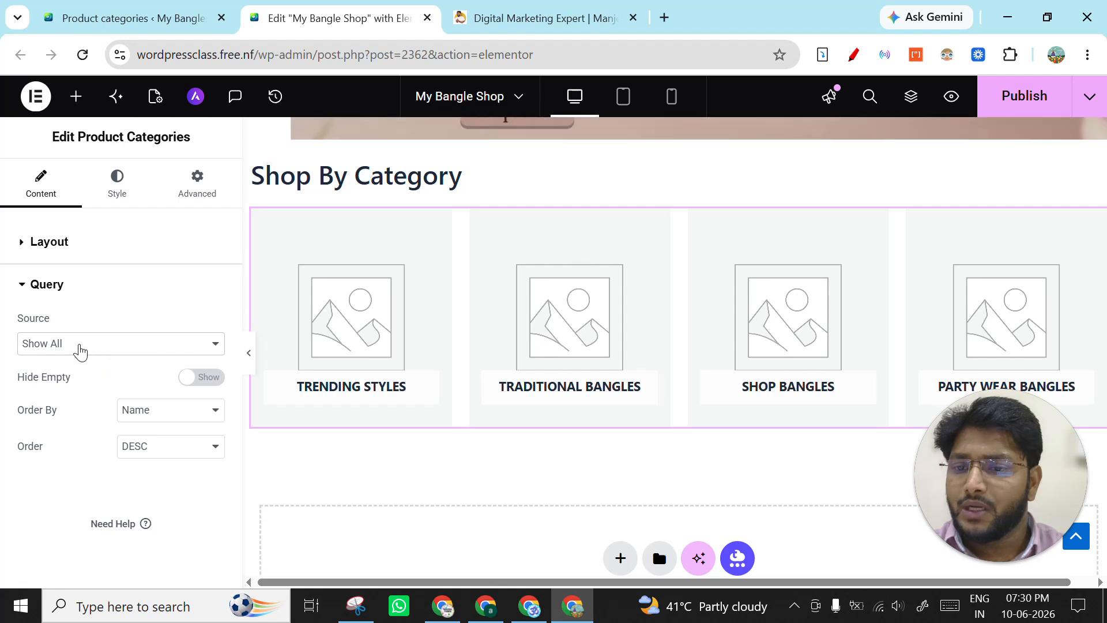
left_click(79, 346)
left_click(81, 353)
left_click(99, 349)
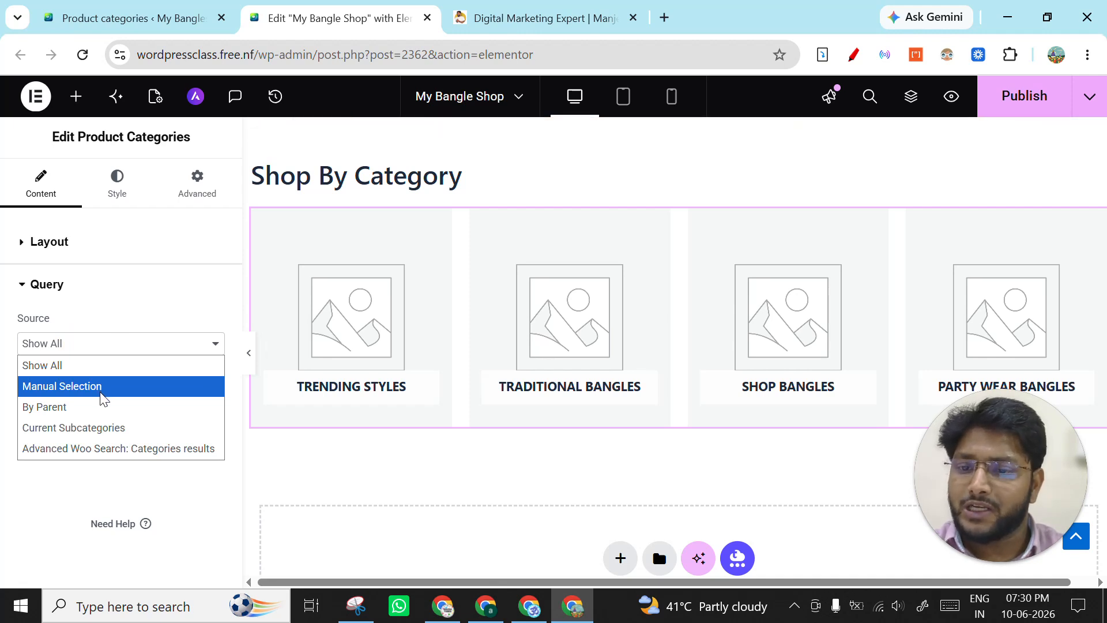
left_click(109, 363)
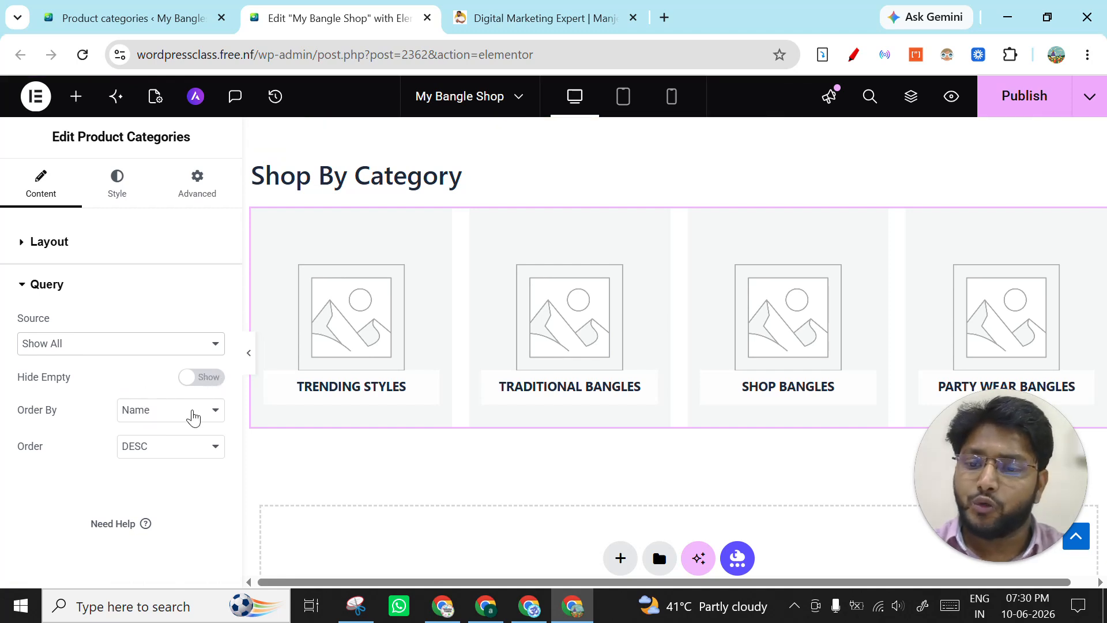
- Switch to the ChatGPT bangles ecommerce conversation and find the sample images under its Shop By Category Section
scroll(396, 344, "up", 2)
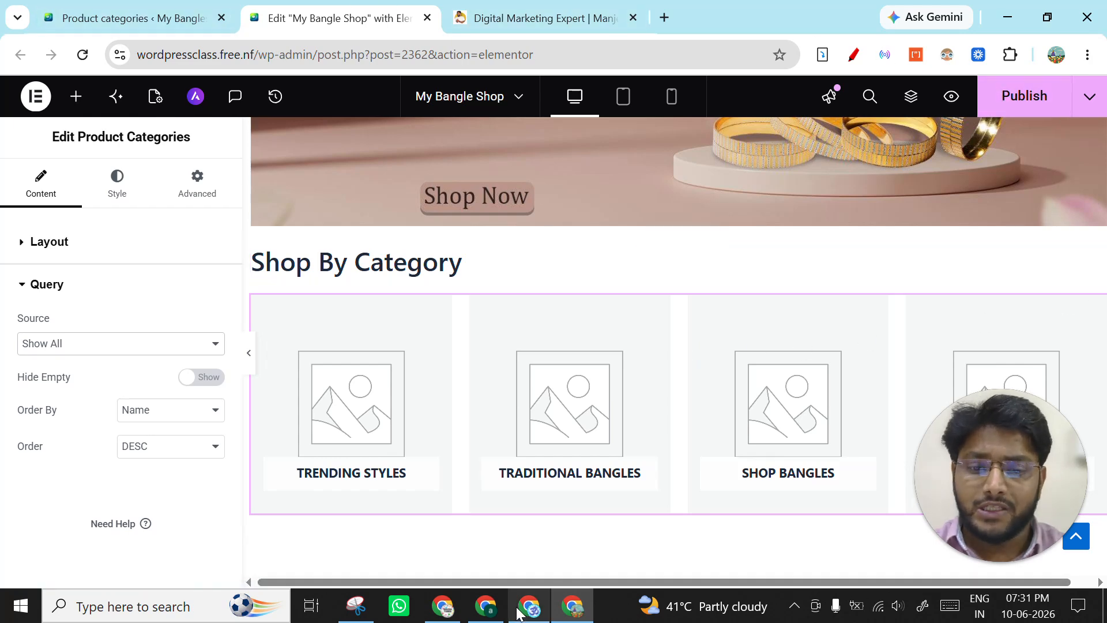
left_click(486, 607)
left_click(515, 620)
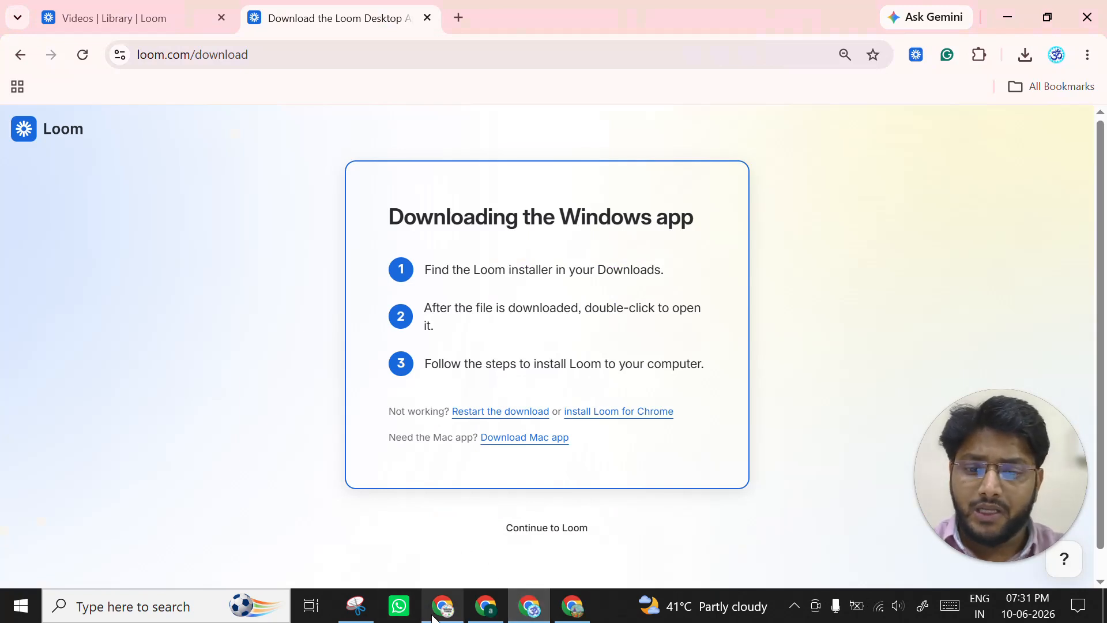
mouse_move(438, 616)
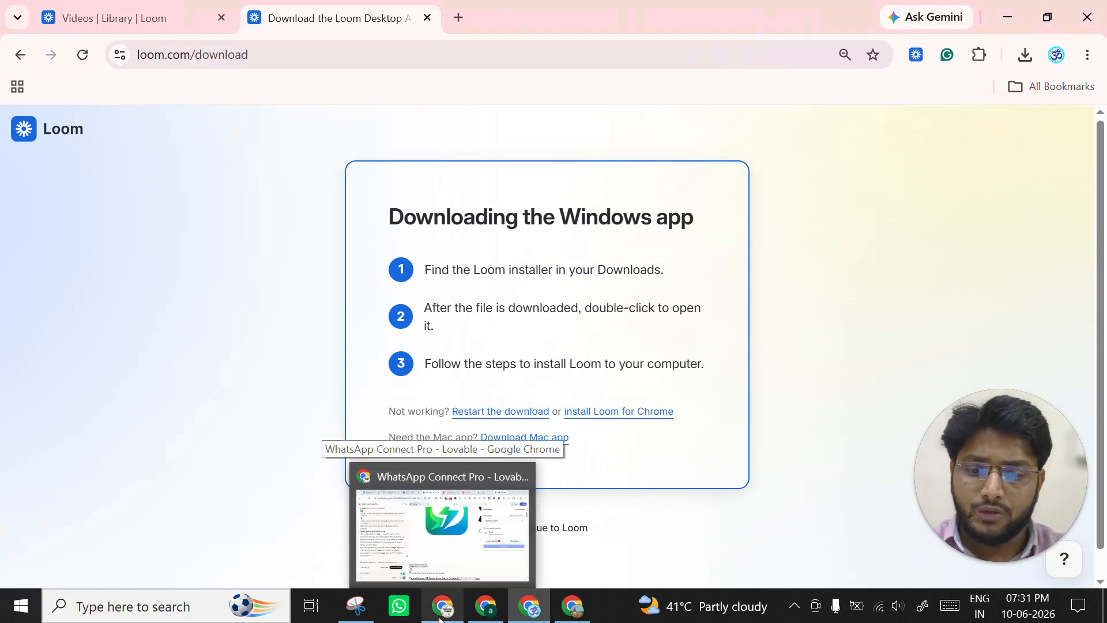
mouse_move(574, 617)
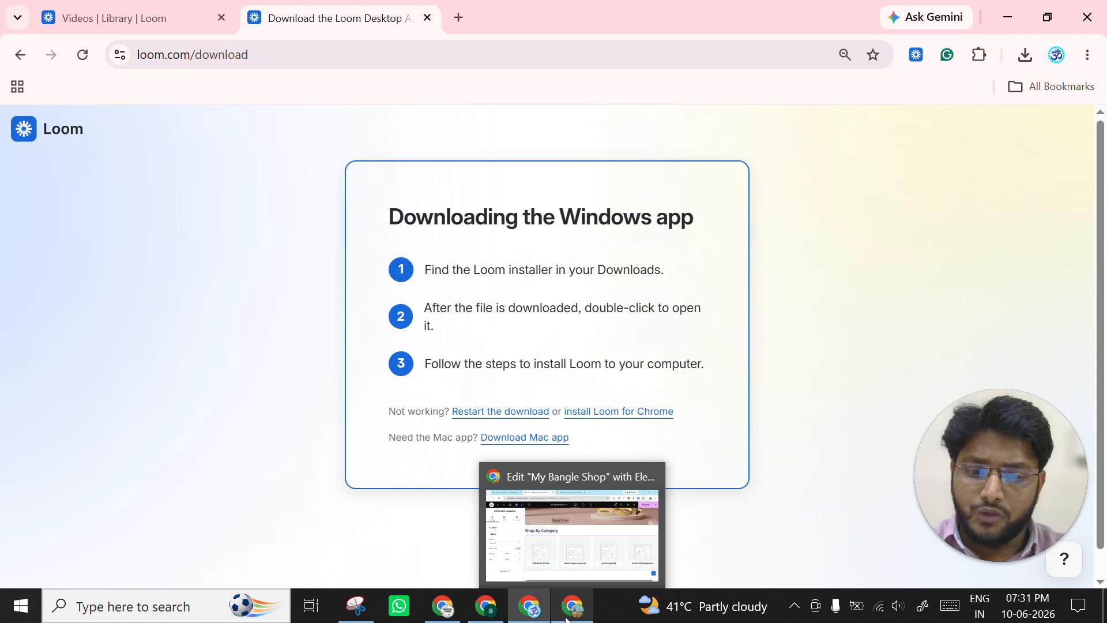
left_click(528, 606)
left_click(403, 18)
left_click(568, 18)
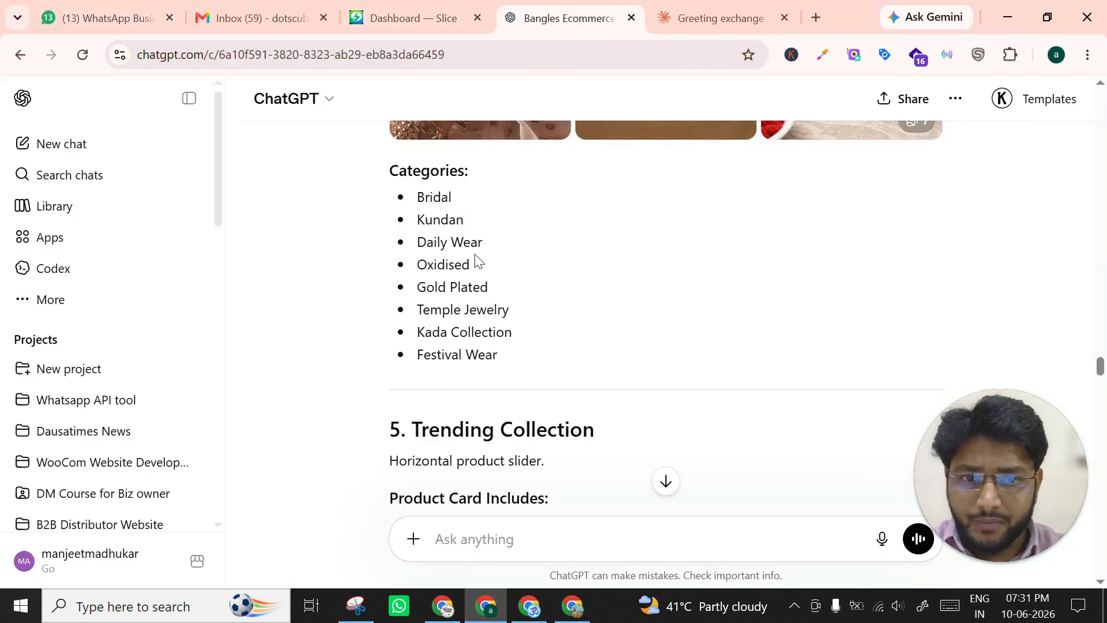
scroll(475, 265, "down", 1)
scroll(542, 277, "up", 4)
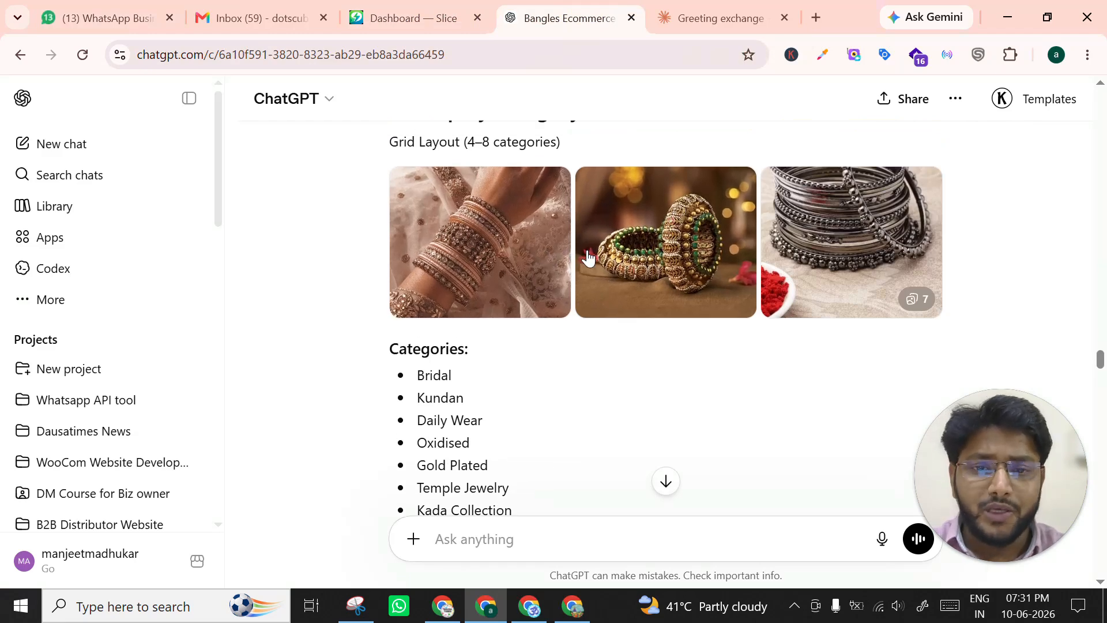
scroll(588, 257, "up", 2)
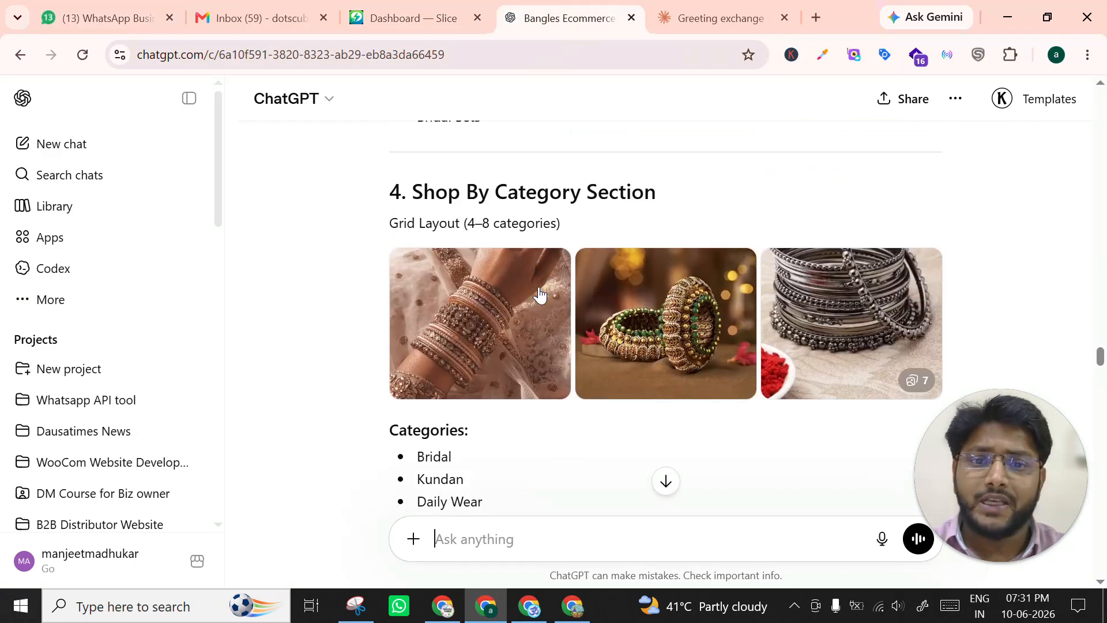
- Enlarge the first sample image, showing bridal bangles on a wrist, and save it as a JPEG in Downloads
left_click(505, 333)
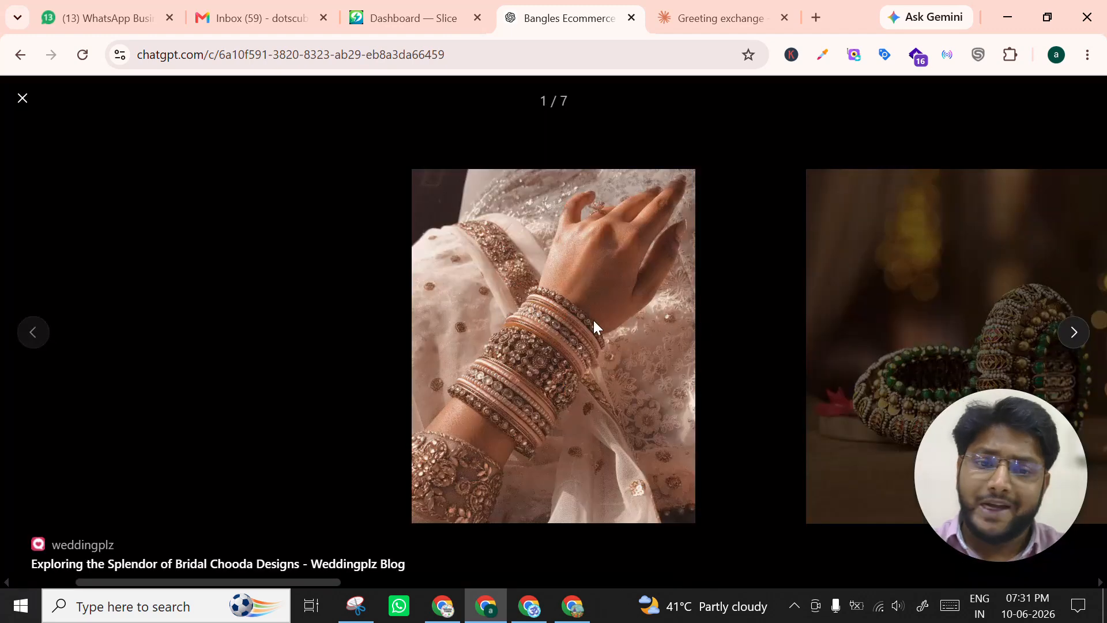
right_click(591, 320)
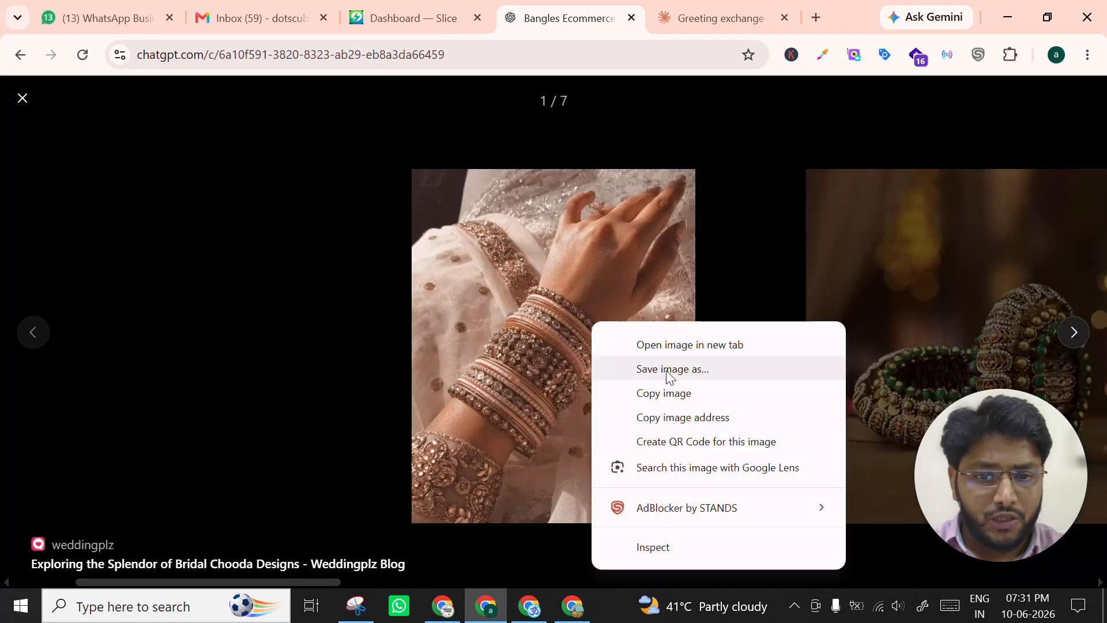
left_click(668, 369)
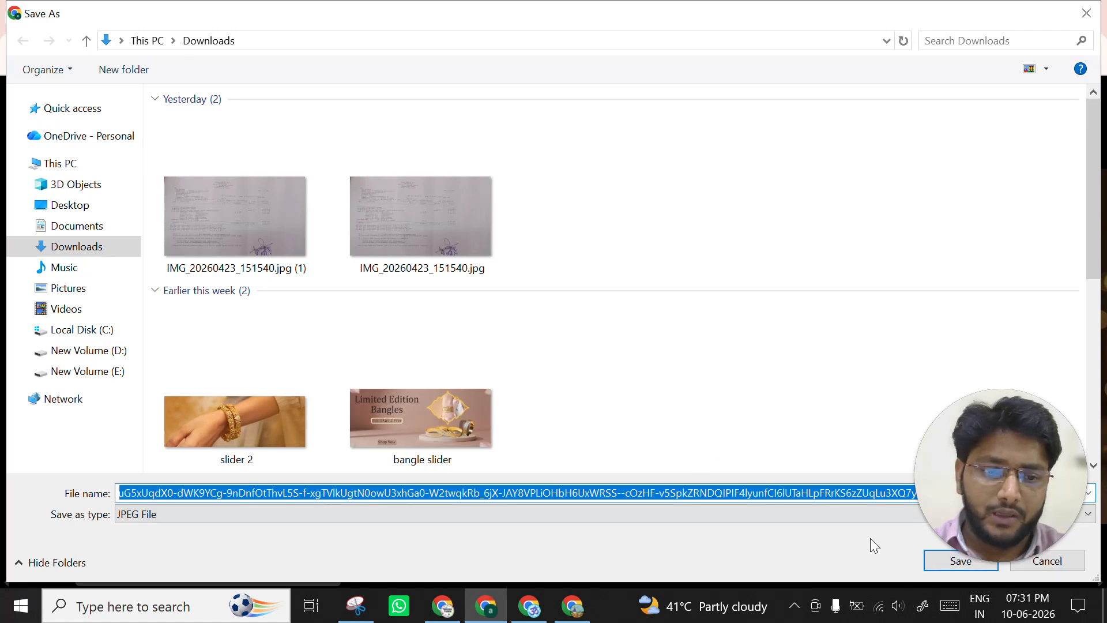
left_click(975, 564)
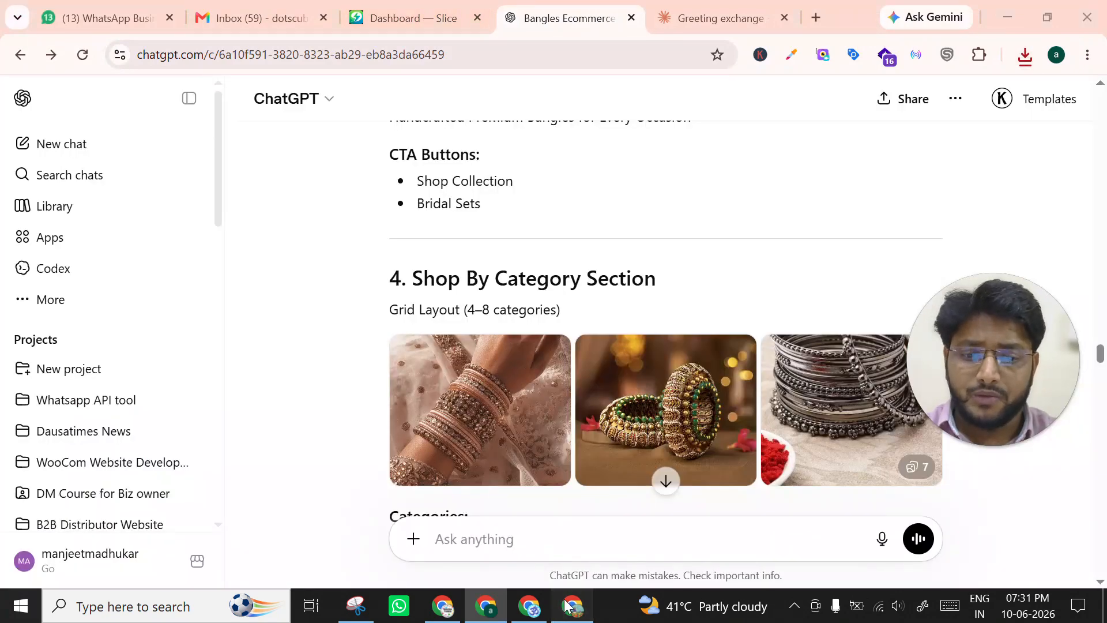
- Return to the WordPress product categories list and open the Trending styles category for editing
left_click(570, 605)
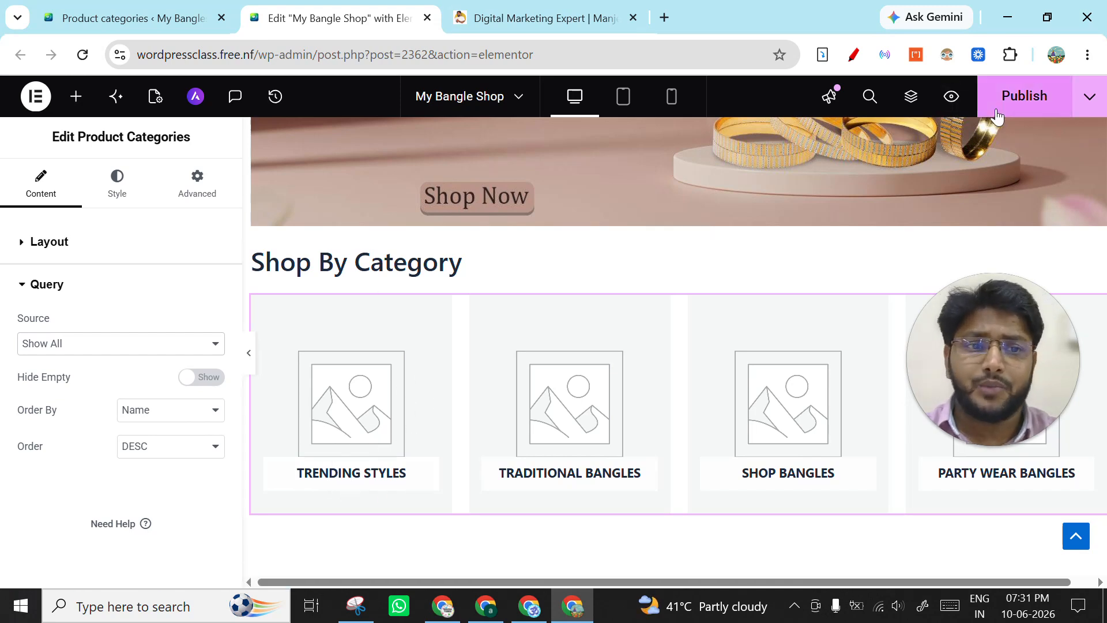
left_click(130, 17)
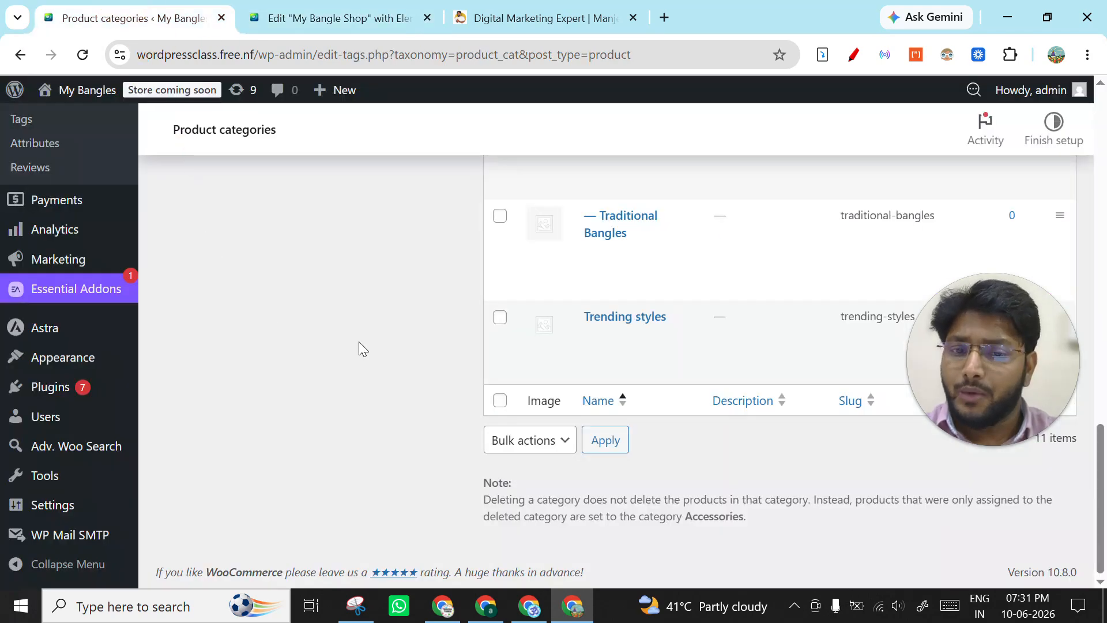
scroll(628, 409, "up", 5)
scroll(628, 413, "down", 3)
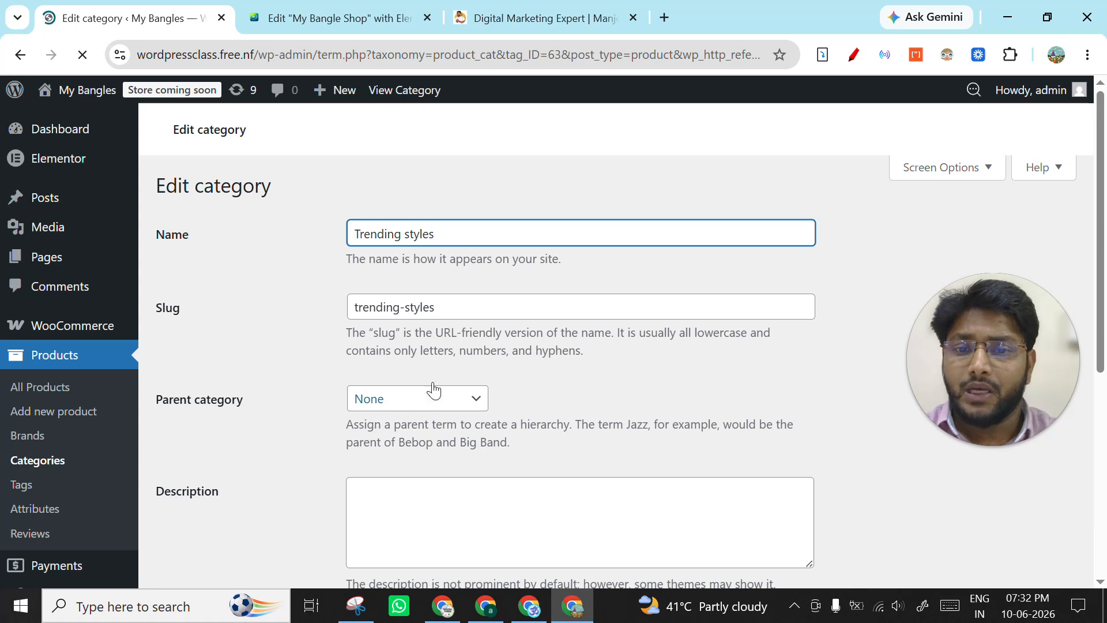
- Upload the saved bridal bangles image from Downloads to the media library for the Trending styles category's thumbnail
scroll(429, 396, "down", 3)
scroll(461, 322, "down", 3)
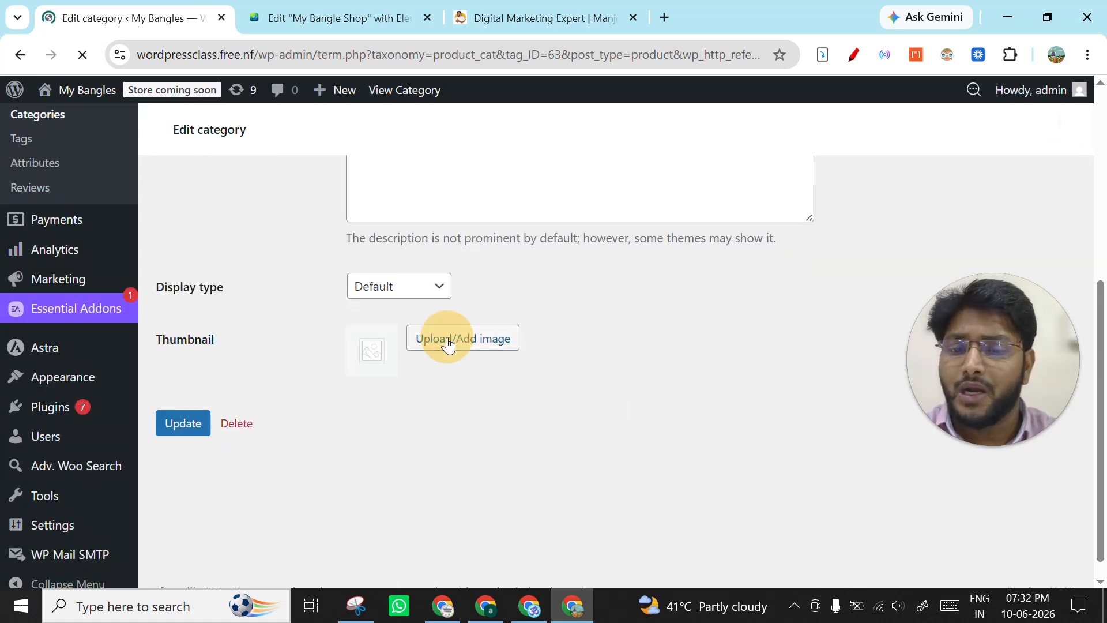
scroll(448, 344, "up", 5)
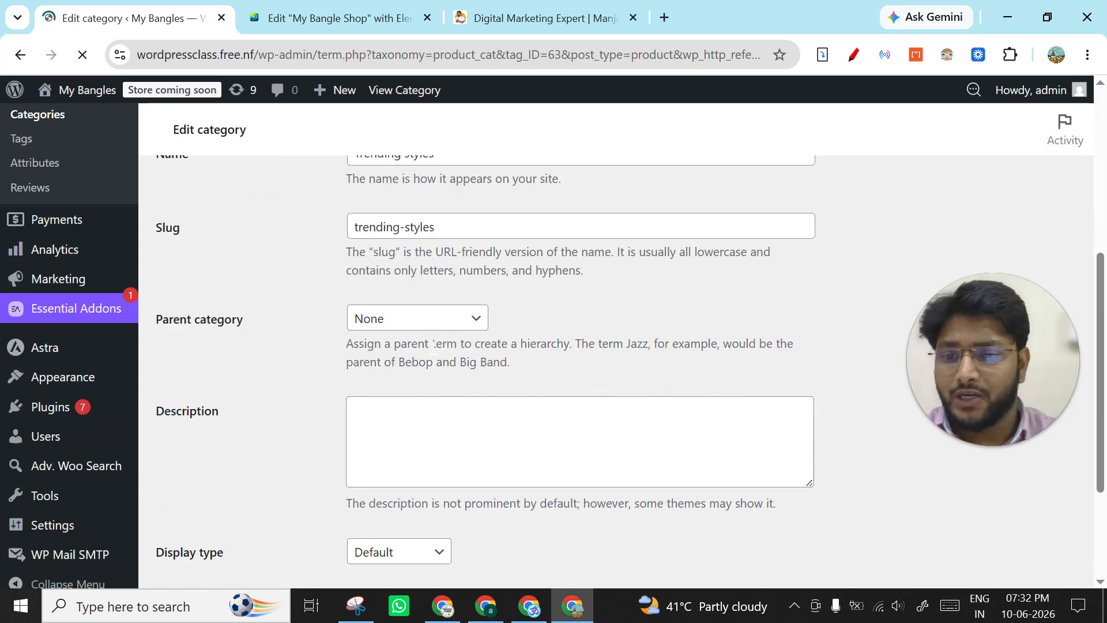
scroll(385, 338, "up", 3)
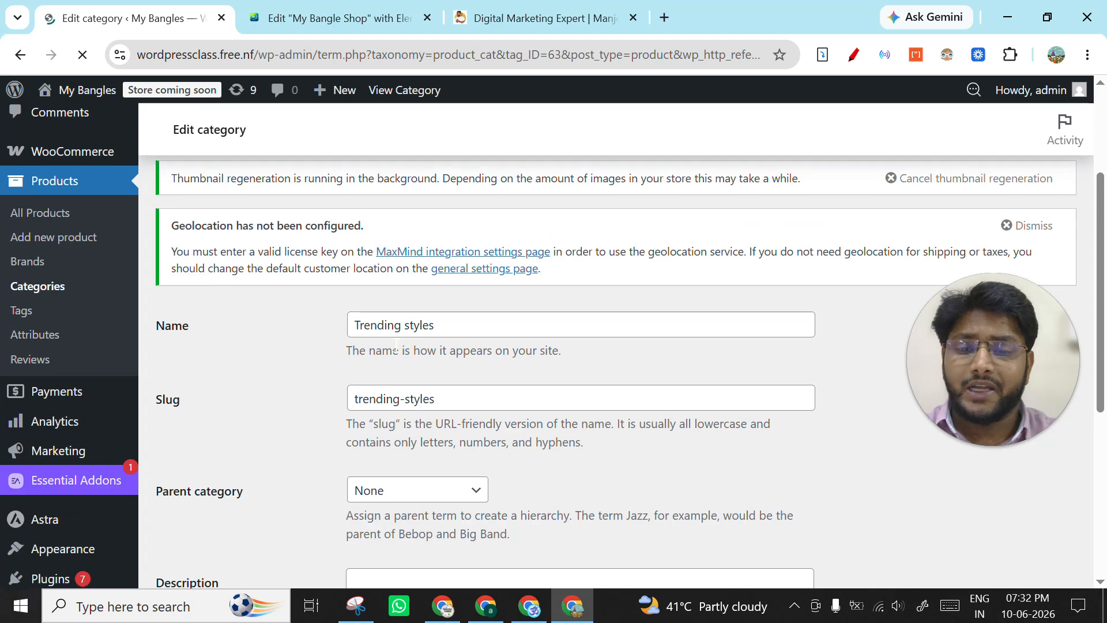
scroll(395, 345, "down", 6)
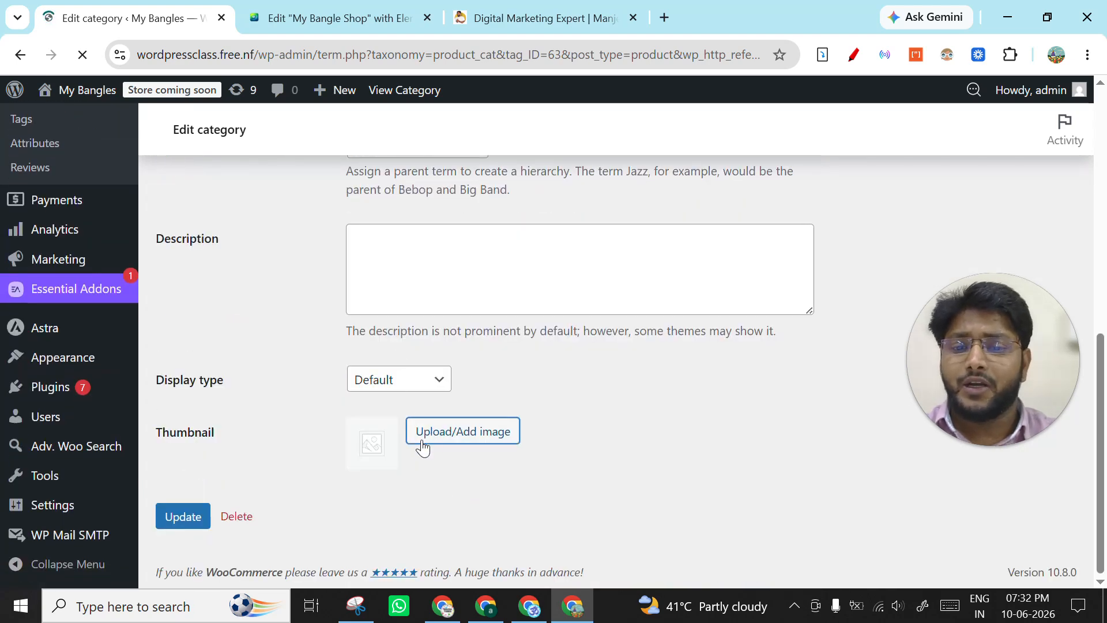
left_click(433, 437)
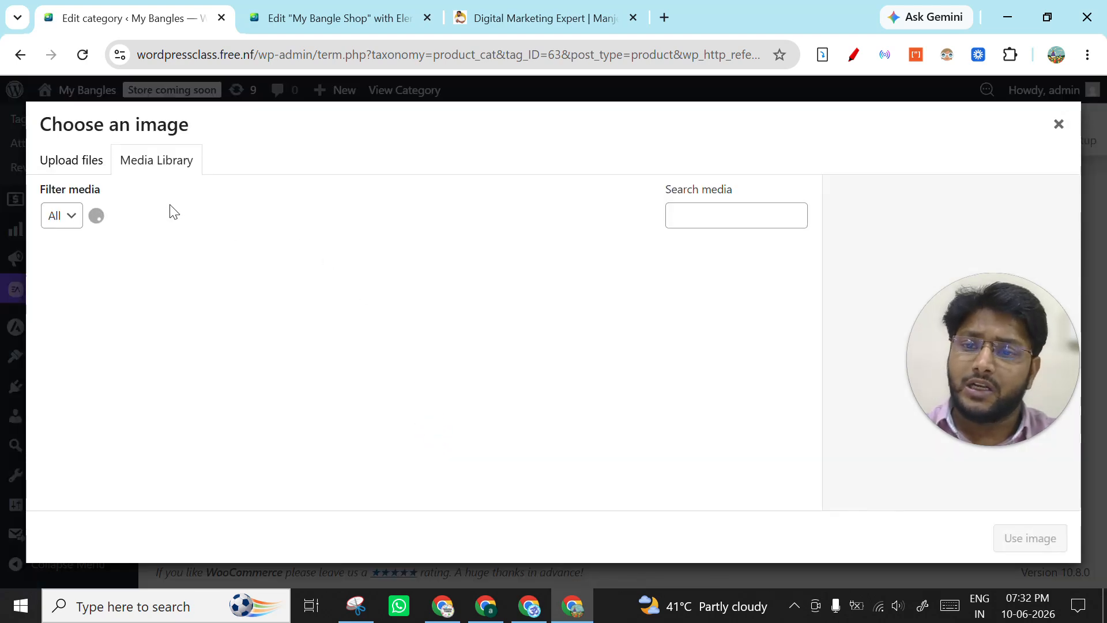
left_click(85, 166)
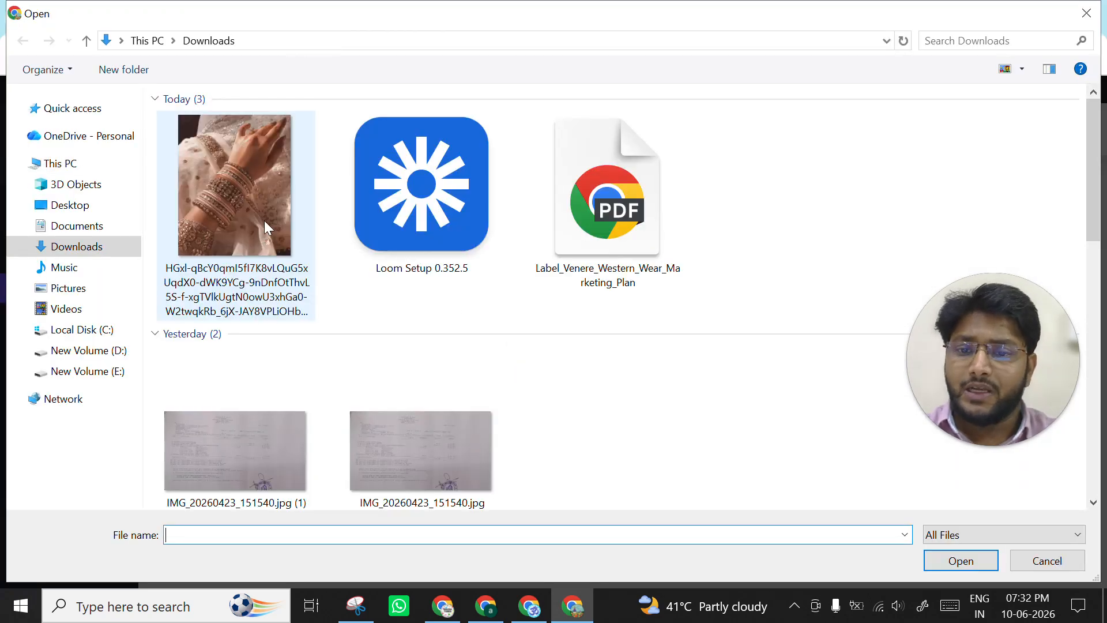
left_click(261, 217)
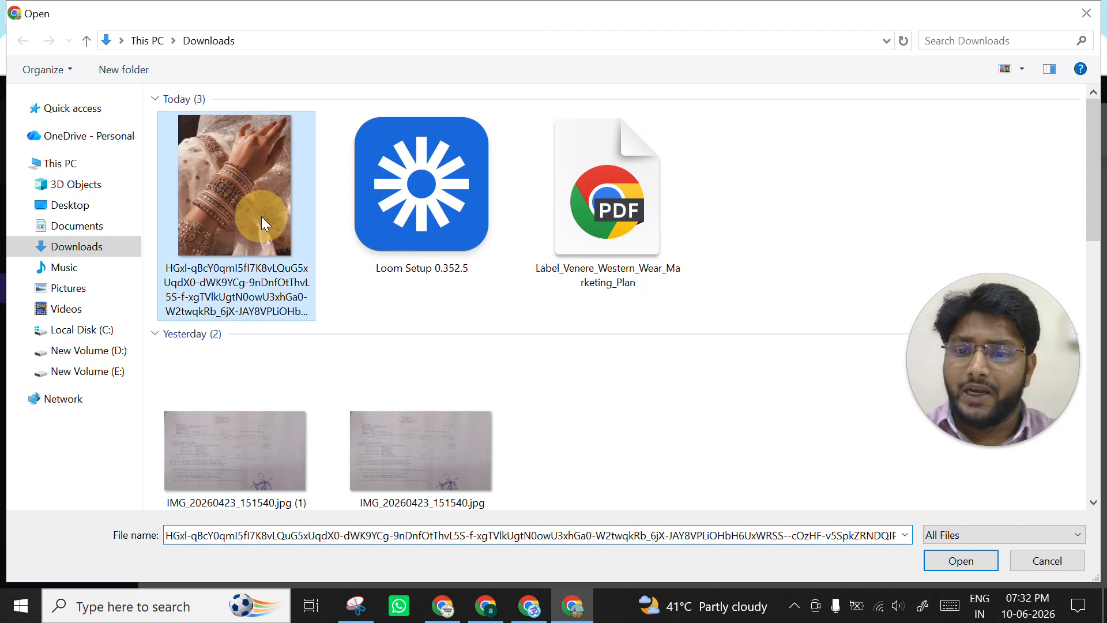
double_click(262, 216)
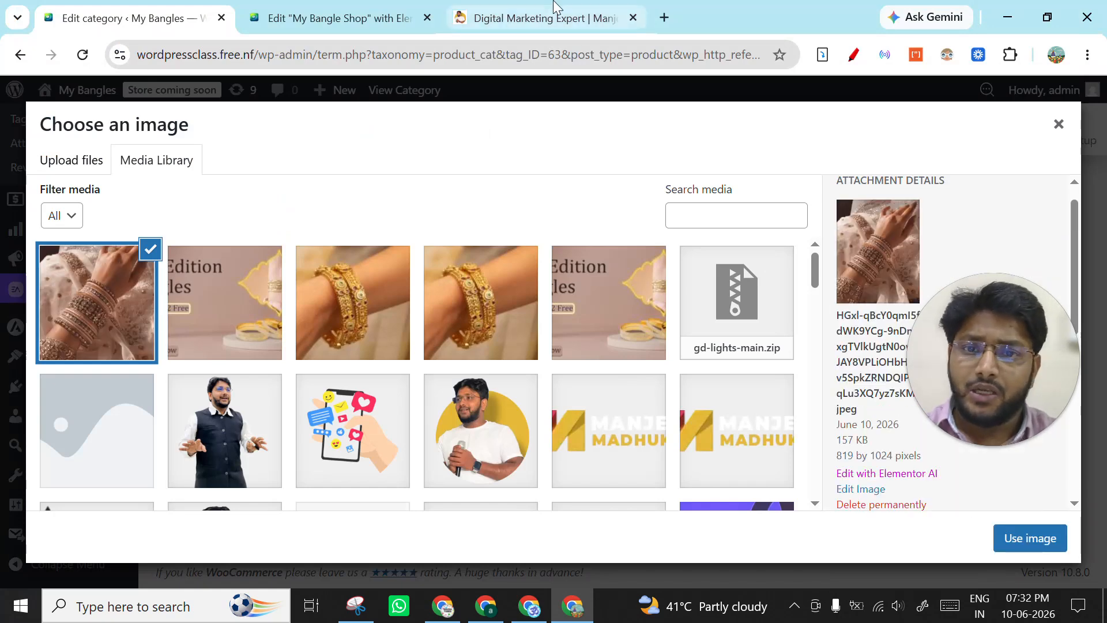
- Use the uploaded bridal bangles image as the Trending styles category's thumbnail and update the category
left_click(360, 10)
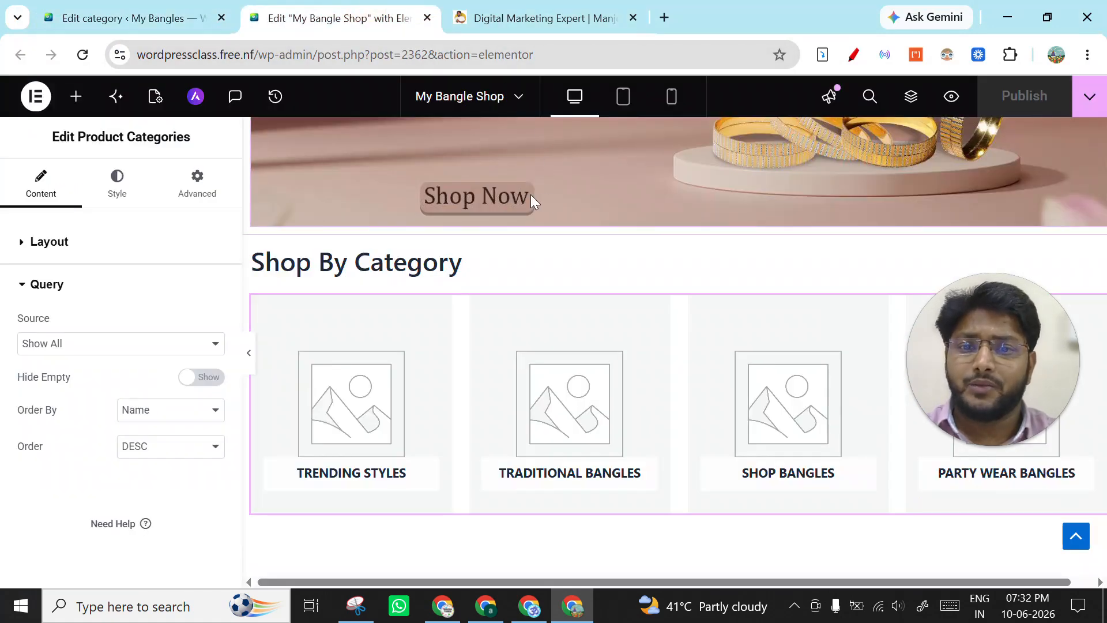
left_click(179, 12)
left_click(297, 146)
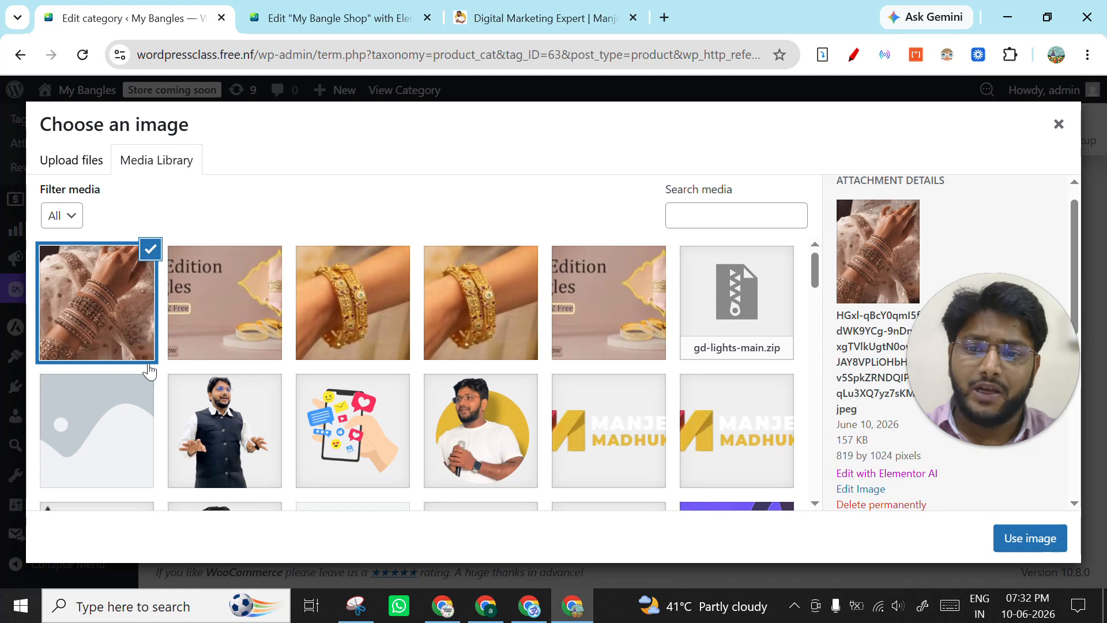
left_click(340, 18)
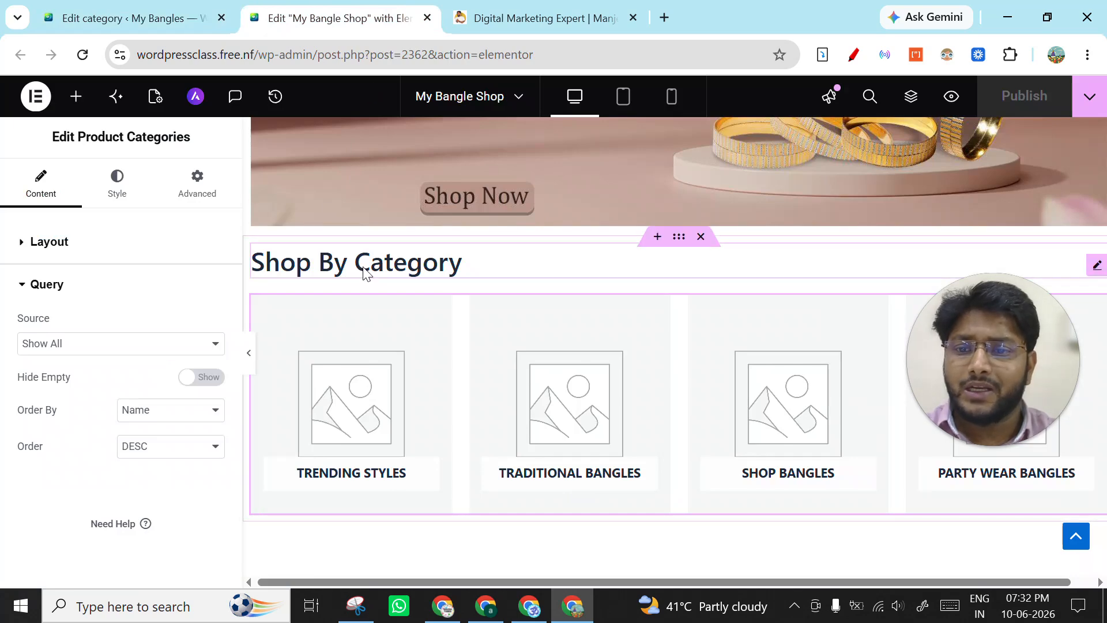
left_click(116, 18)
scroll(945, 346, "down", 4)
left_click(1011, 542)
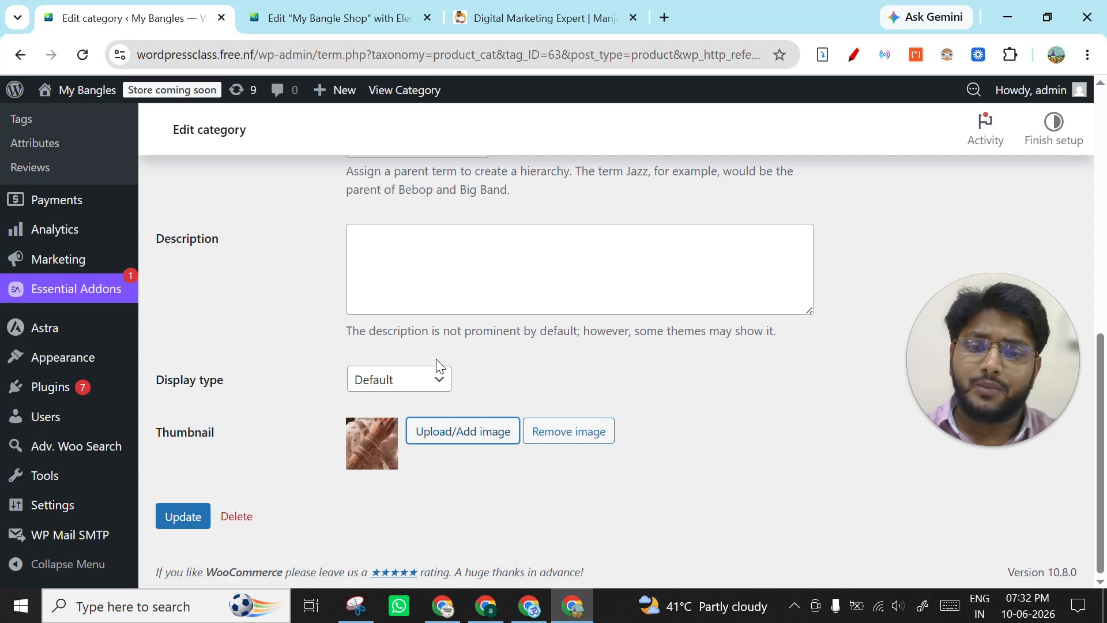
left_click(208, 513)
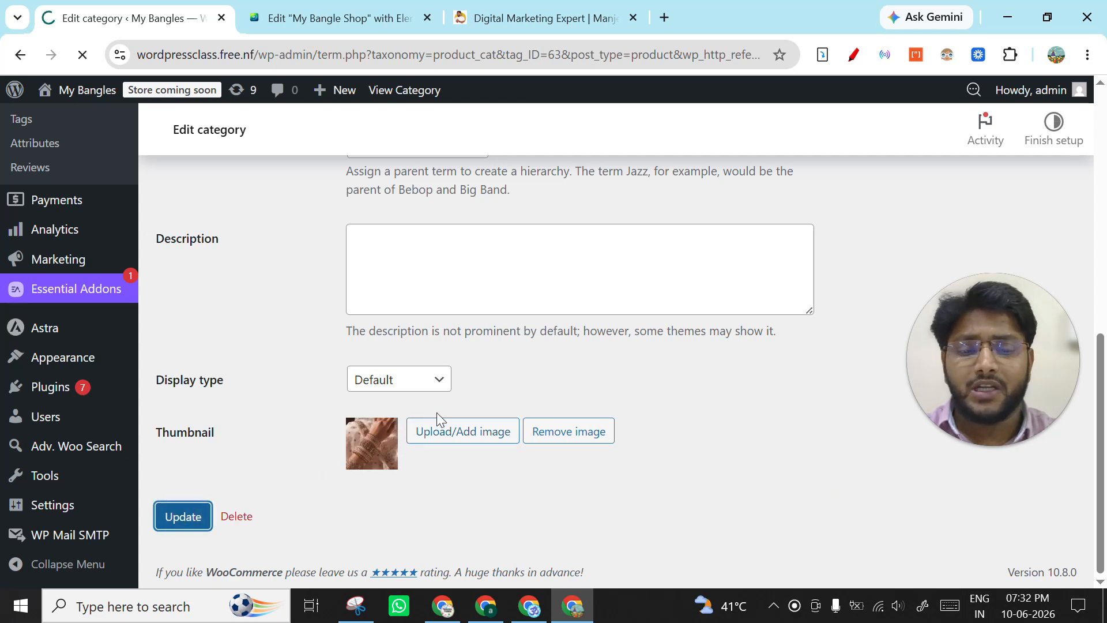
- Open the live My Bangles home page in a new tab and check the Shop By Category section
left_click(334, 8)
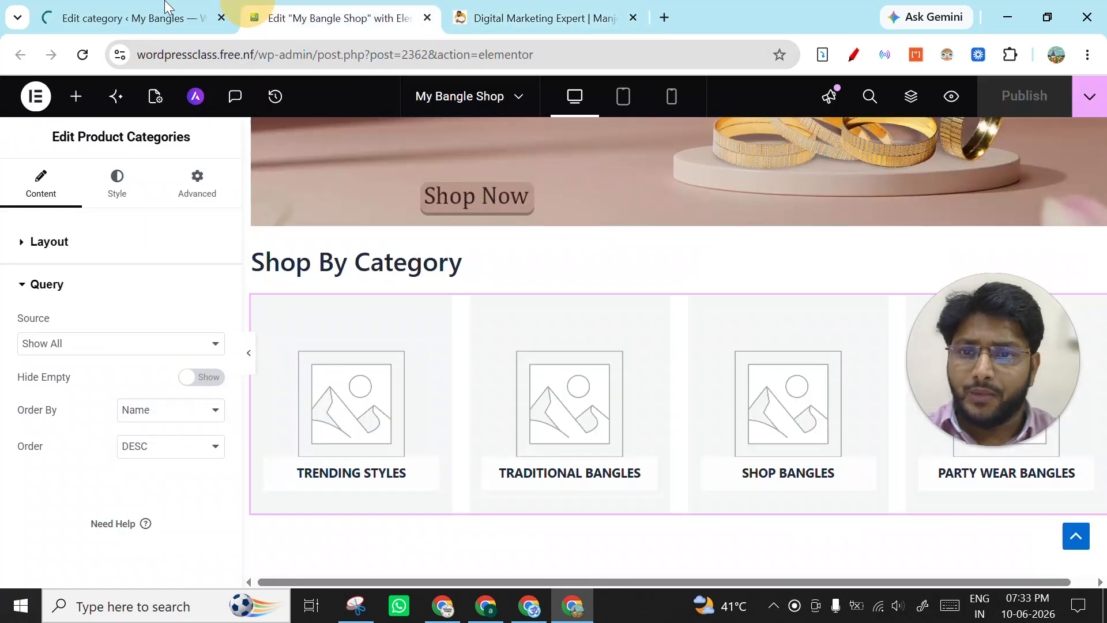
left_click(124, 18)
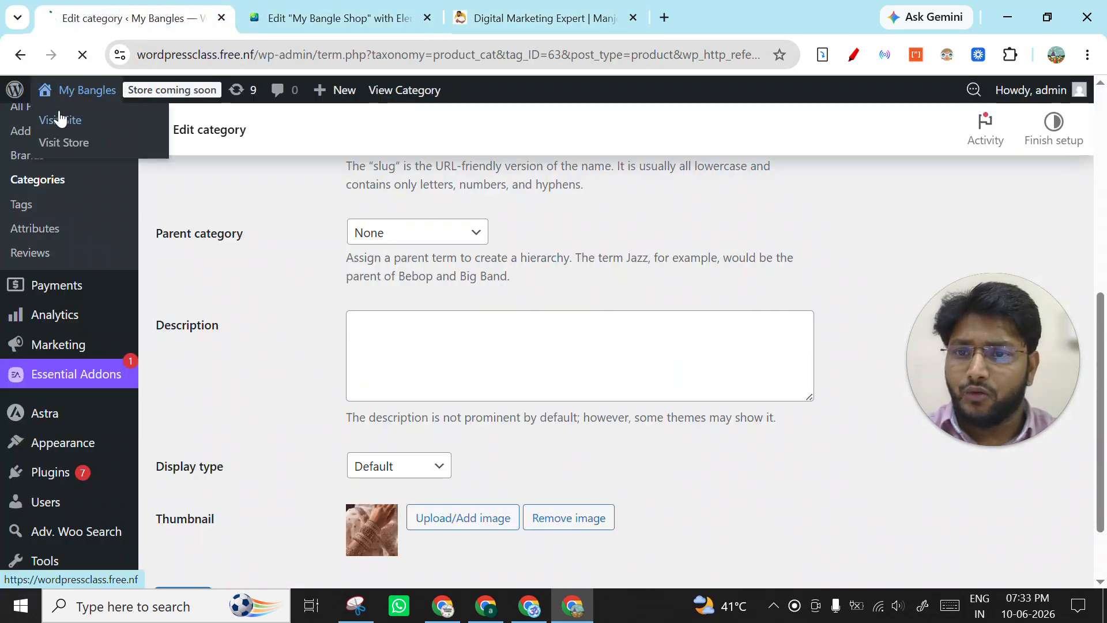
left_click(60, 121)
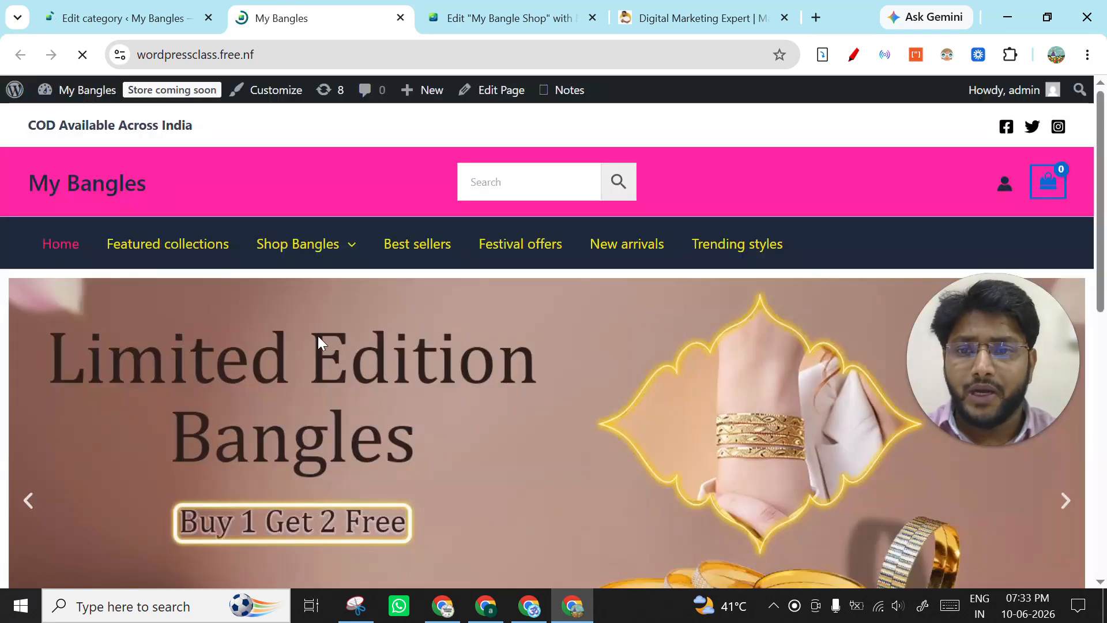
scroll(285, 341, "down", 8)
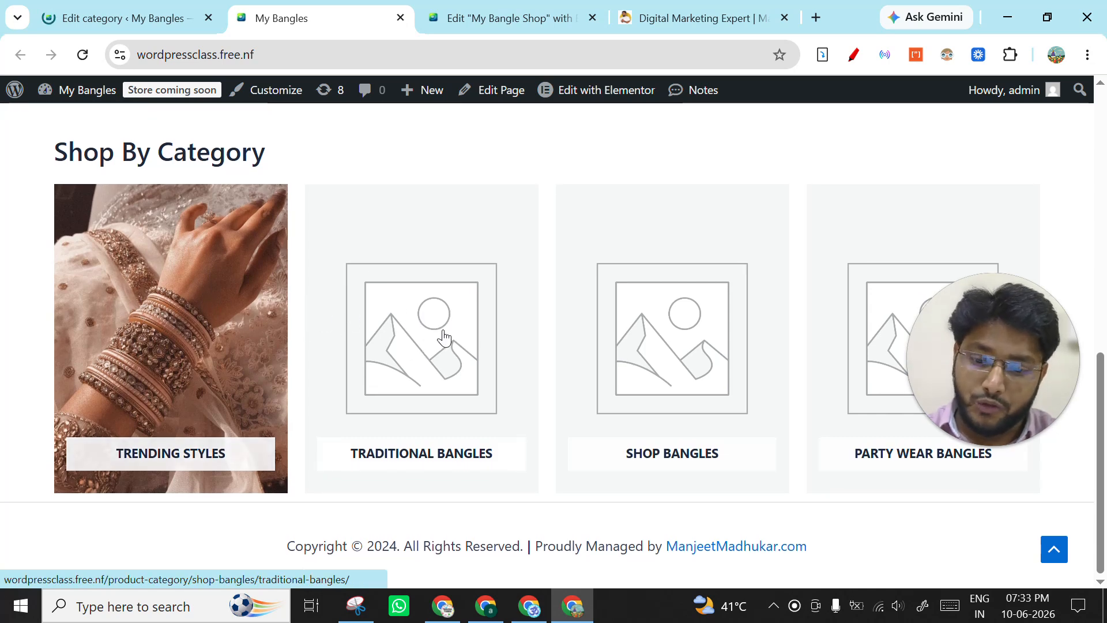
- Switch to the ChatGPT conversation, enlarge the second sample image with green-beaded gold bangles, and save it in Downloads
key("alt+Tab")
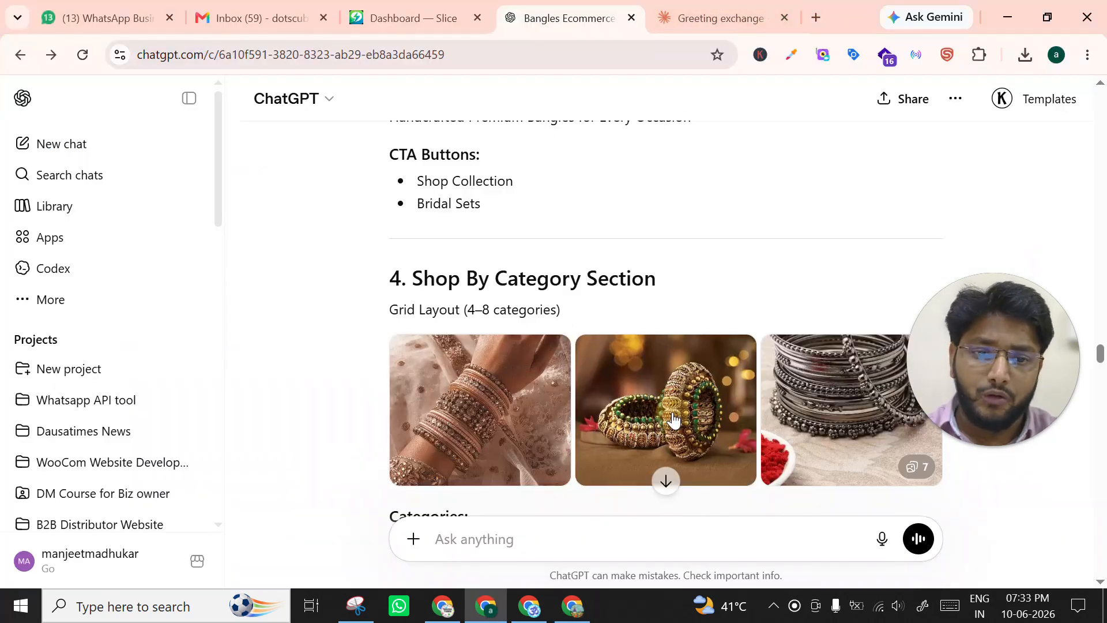
left_click(744, 387)
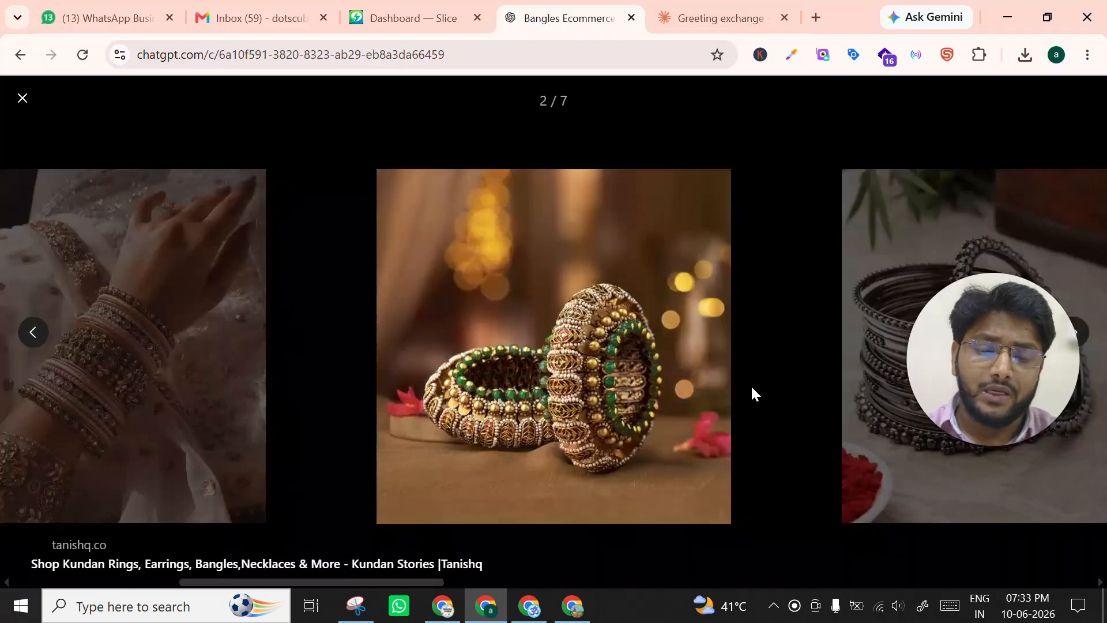
right_click(624, 341)
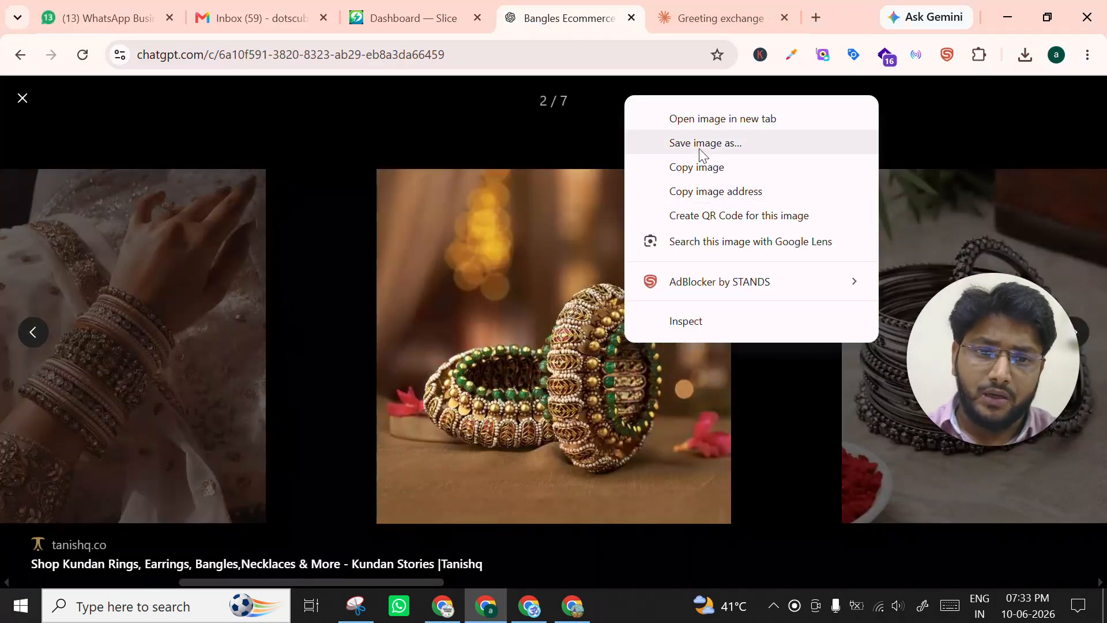
left_click(701, 145)
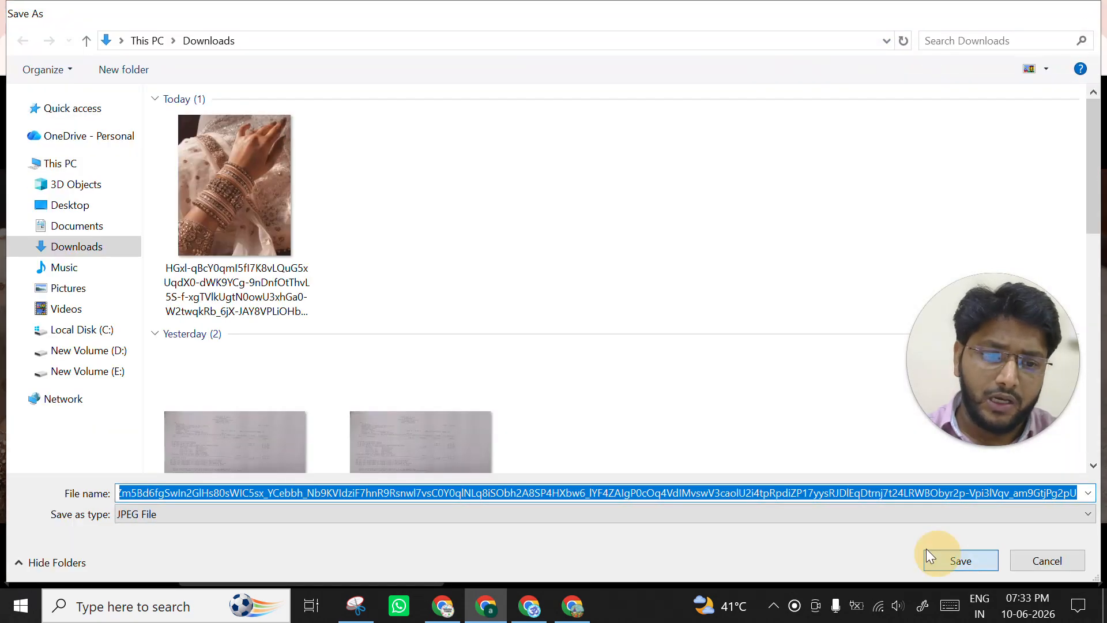
left_click(937, 557)
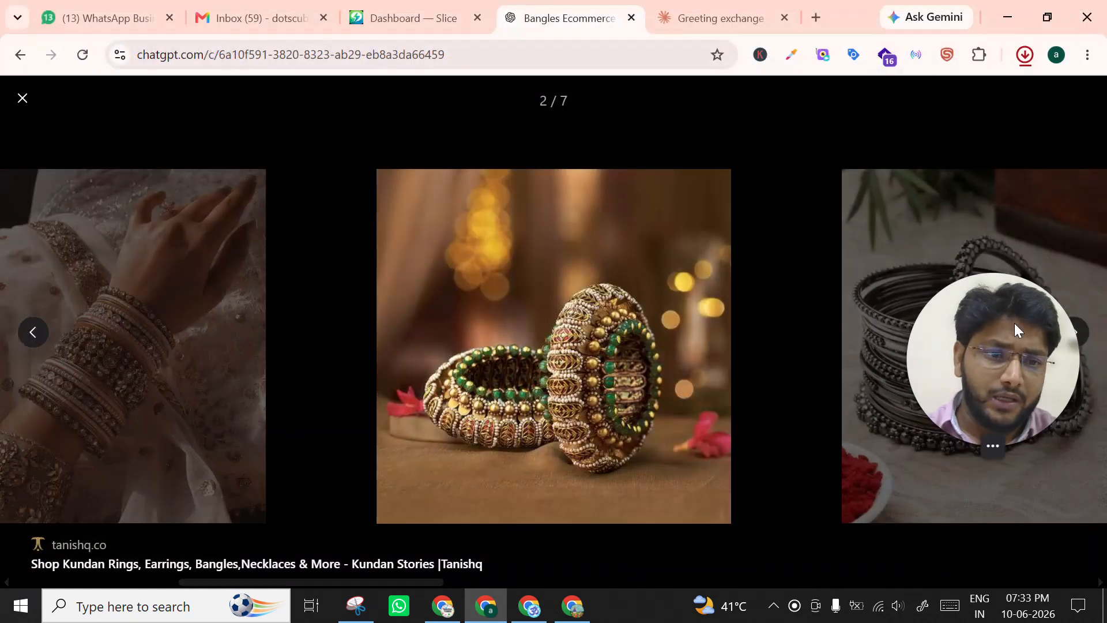
- Save the third sample image, showing stacked silver oxidised bangles, as a JPEG in Downloads and close the image viewer
left_click(1071, 334)
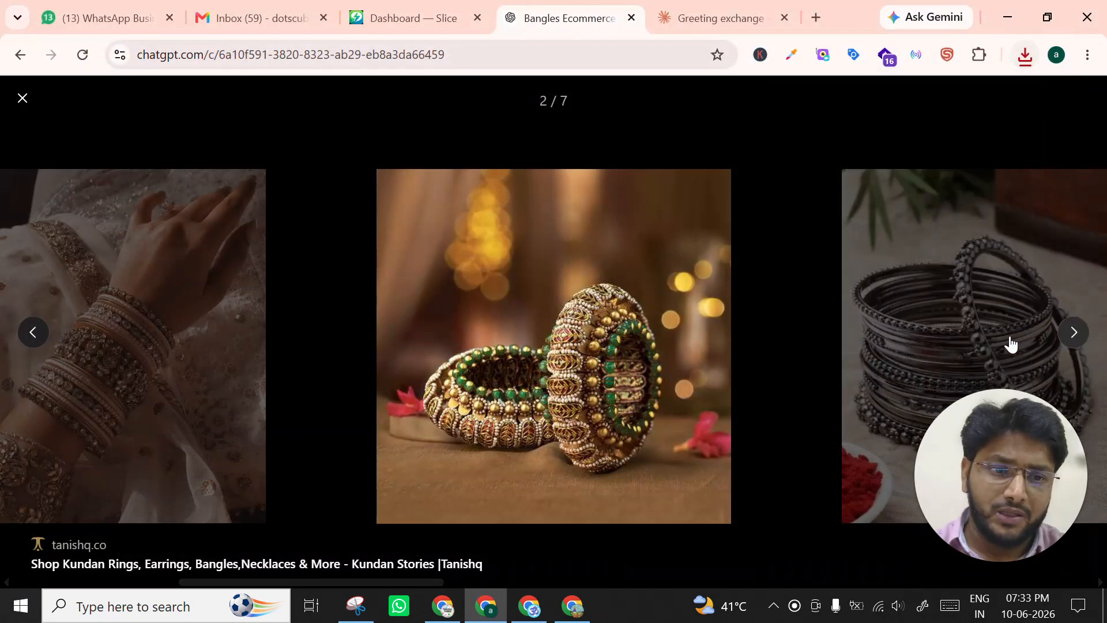
left_click(1071, 334)
left_click(1071, 335)
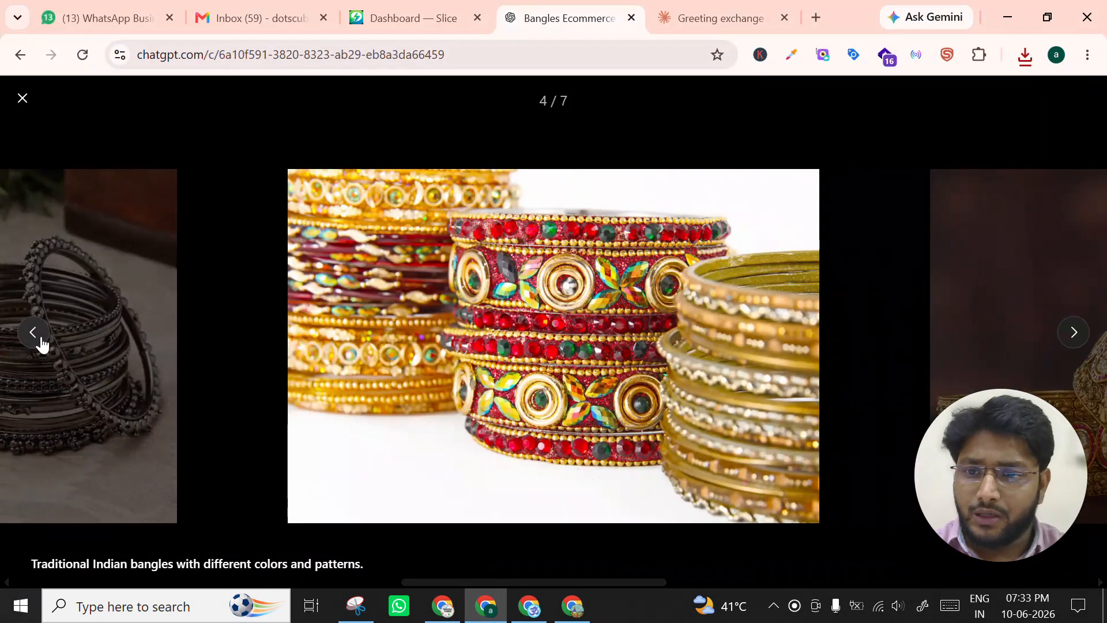
left_click(34, 336)
right_click(548, 309)
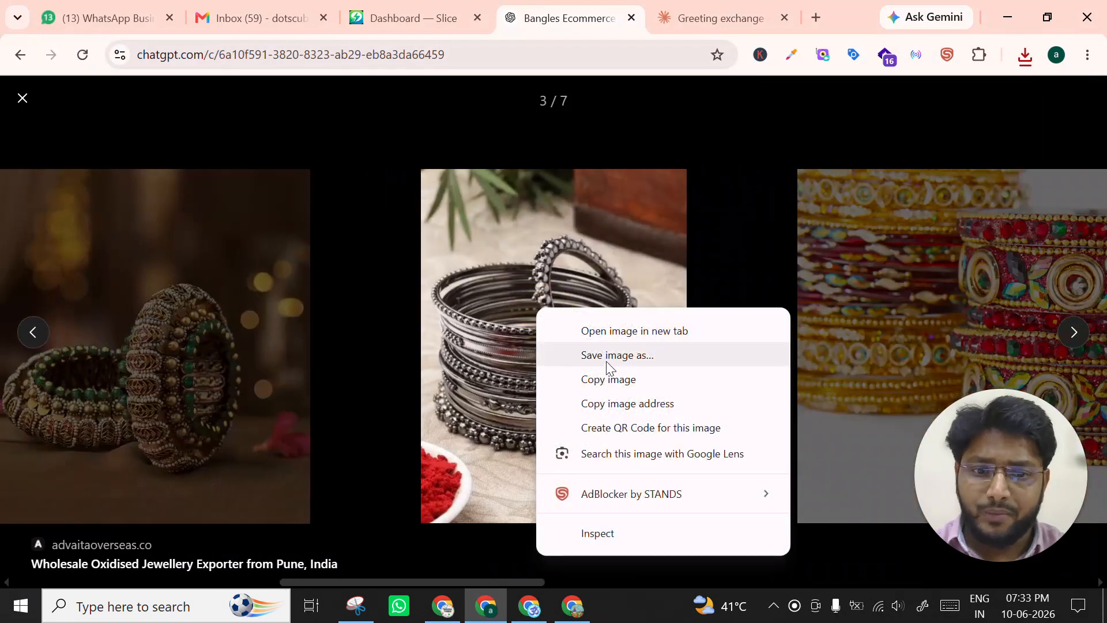
left_click(607, 358)
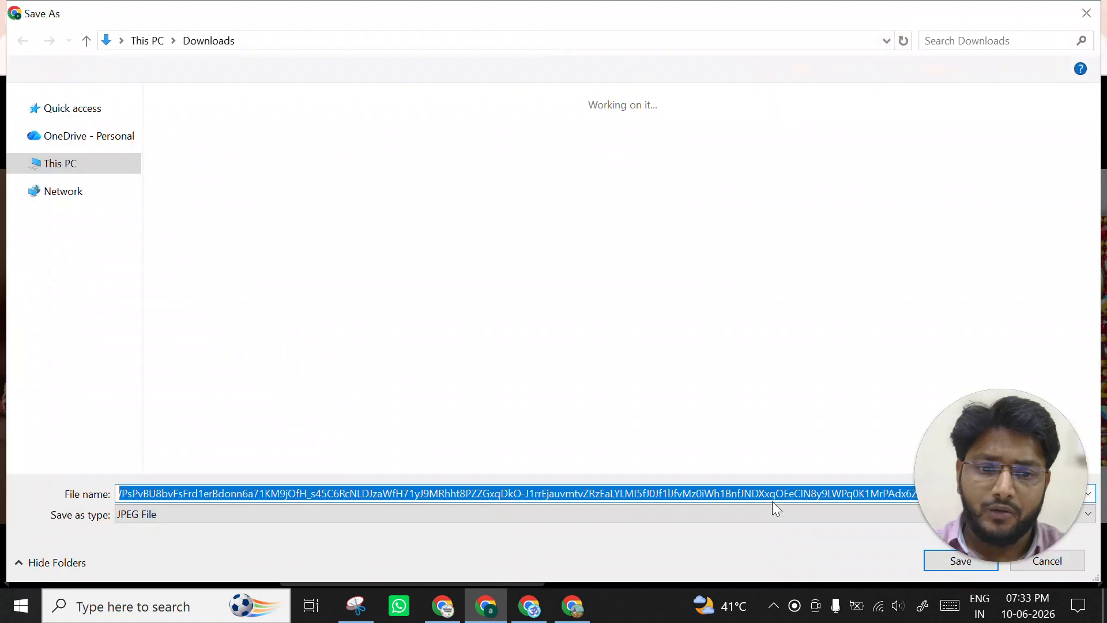
left_click(927, 566)
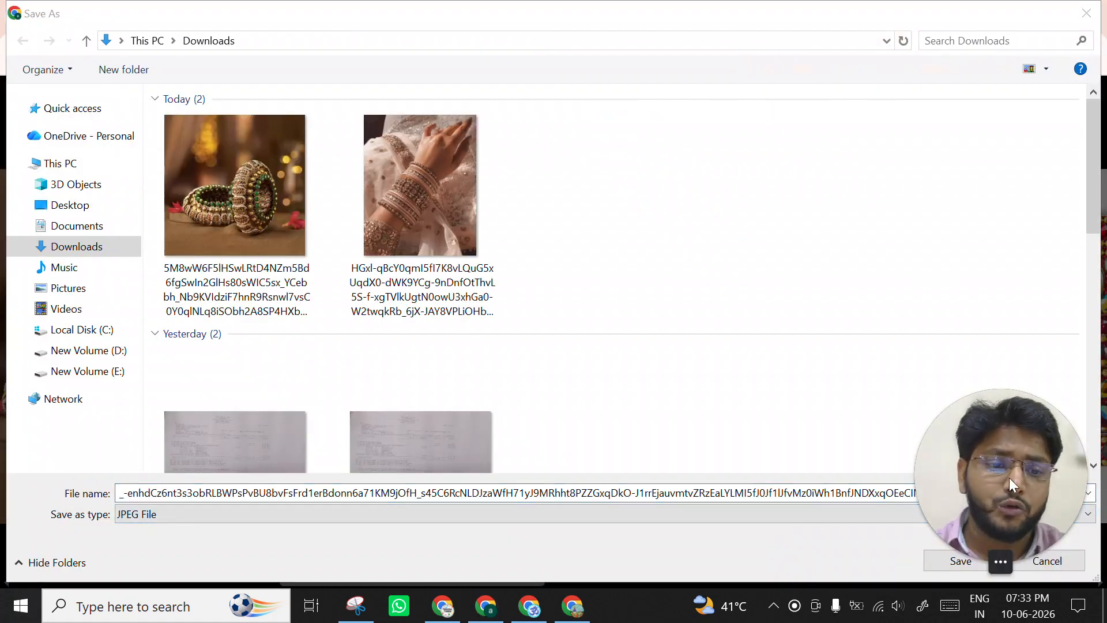
left_click_drag(1009, 477, 1004, 396)
left_click(960, 564)
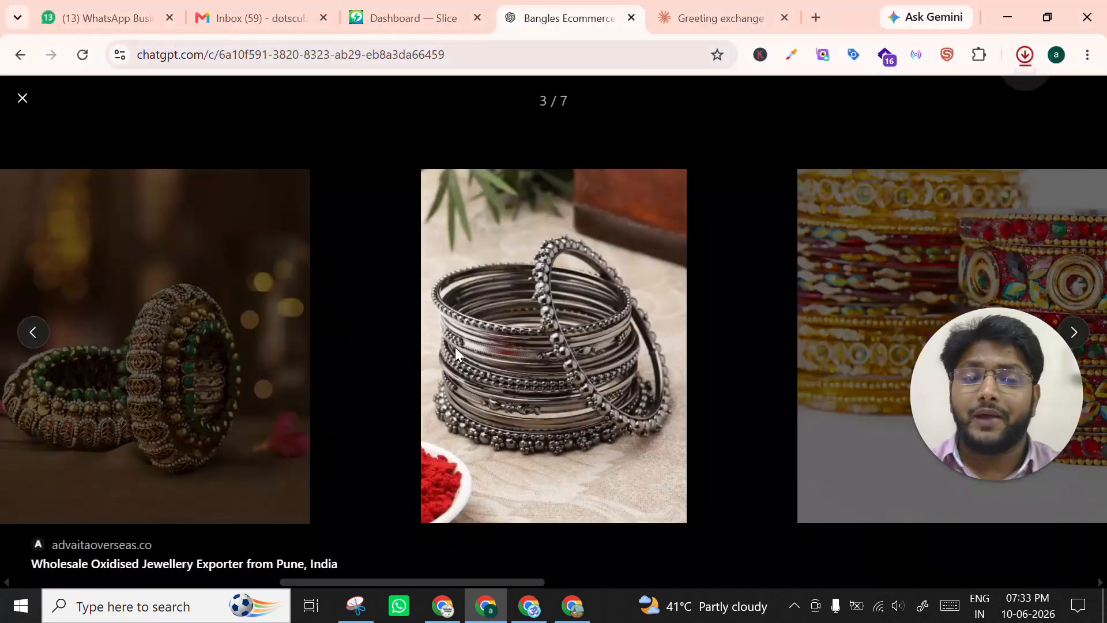
left_click(22, 98)
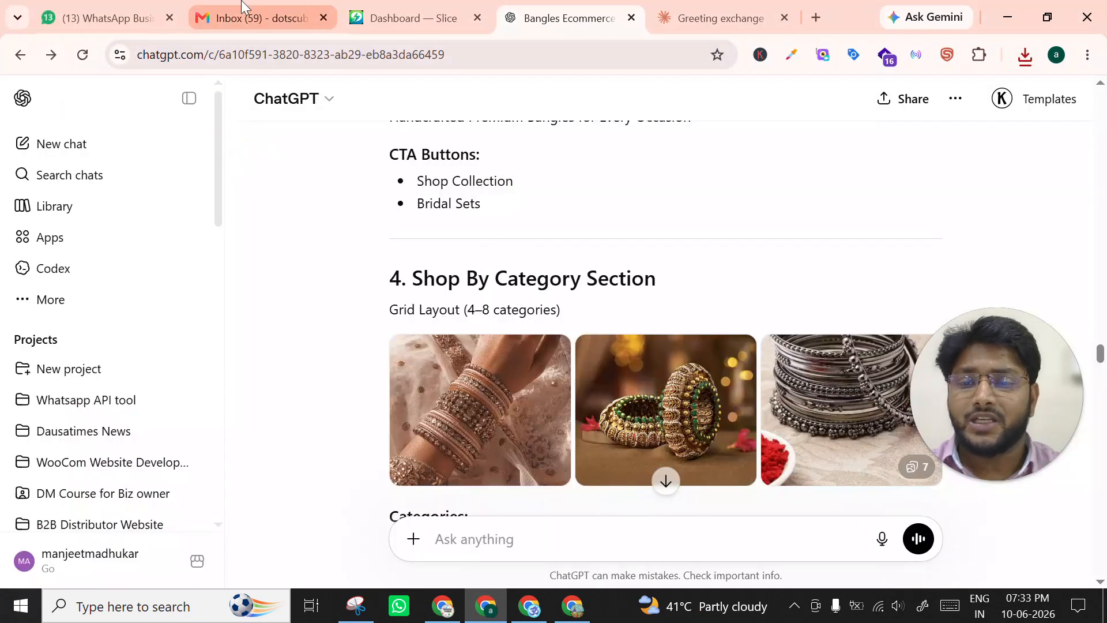
- Switch back to the WordPress Edit category page and reopen the product categories list
key("alt+Tab")
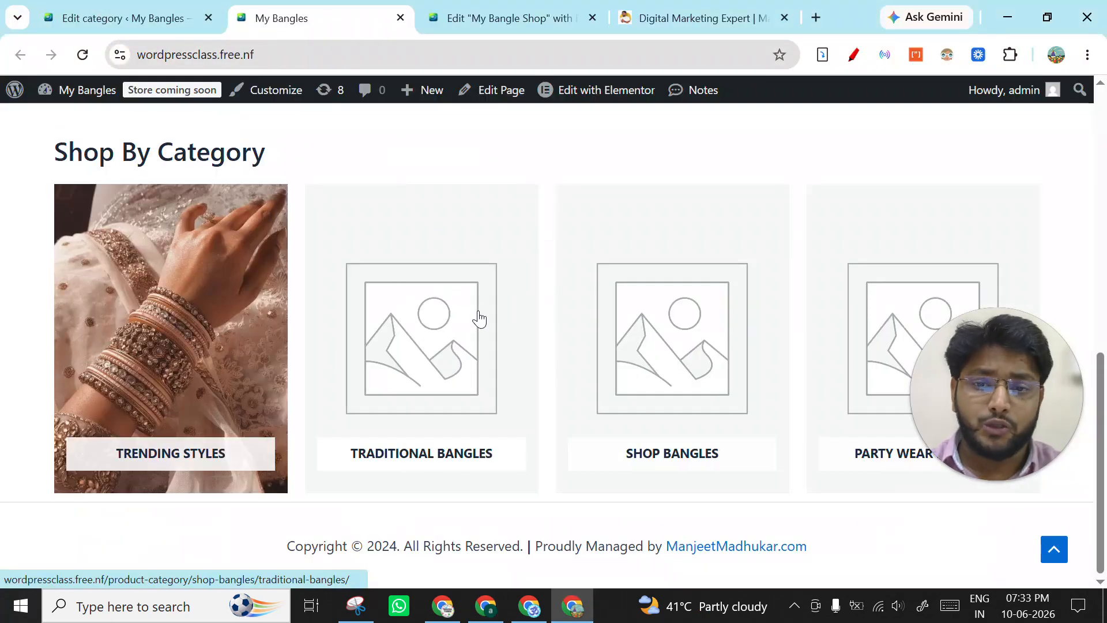
left_click(138, 8)
scroll(438, 361, "down", 4)
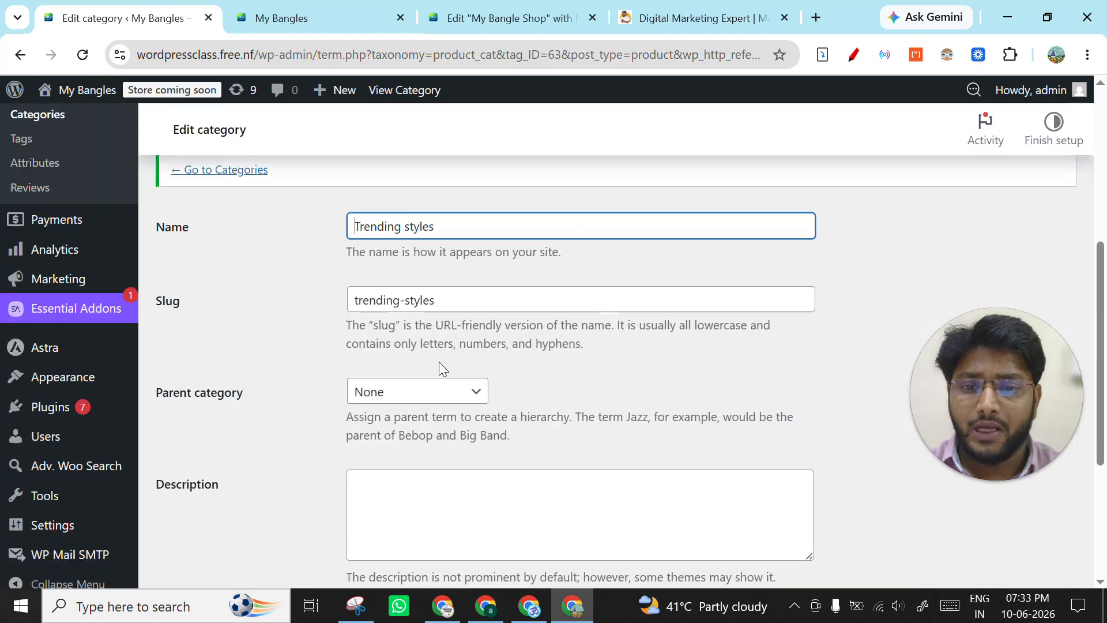
scroll(358, 369, "down", 2)
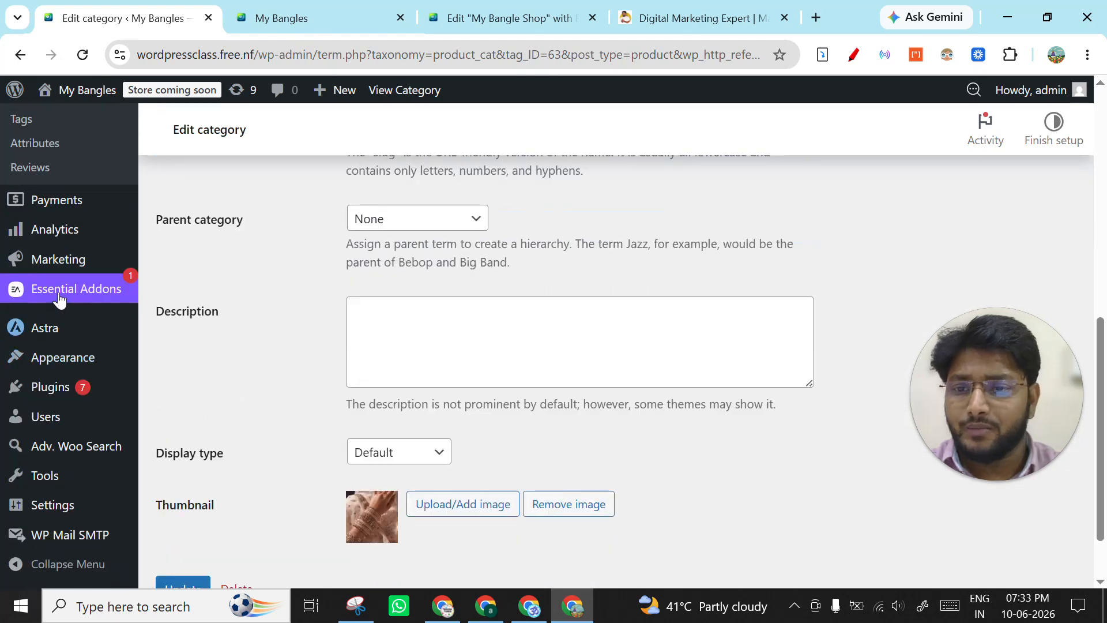
scroll(35, 323, "up", 5)
scroll(58, 355, "down", 2)
left_click(51, 353)
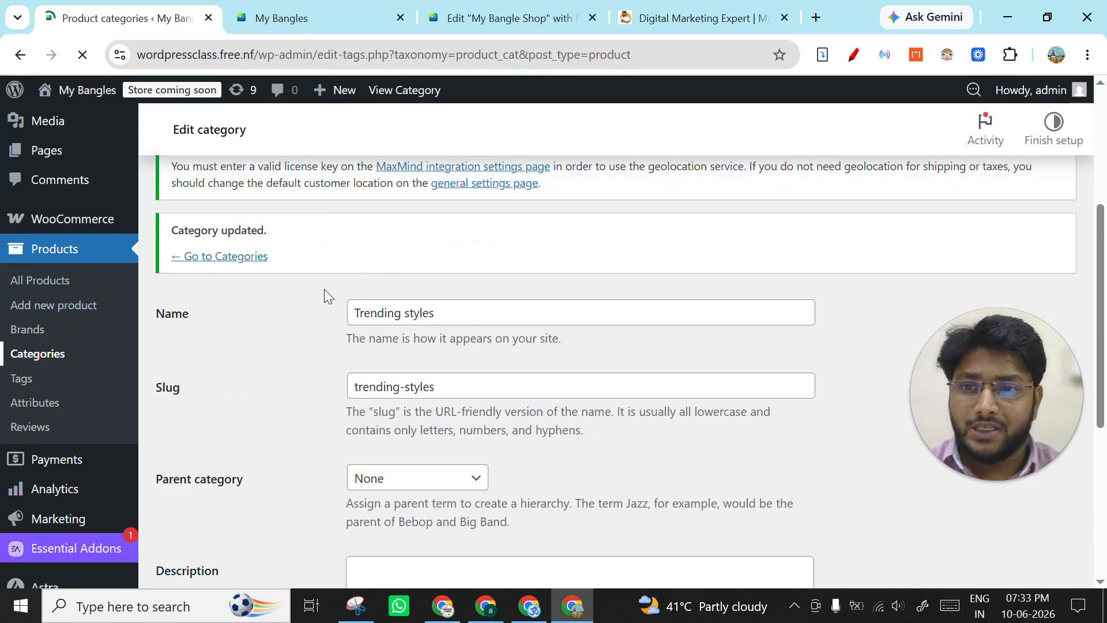
- Open the Traditional Bangles category for editing in a new tab, checking its place in the live Shop By Category section
scroll(438, 348, "down", 3)
scroll(587, 351, "down", 2)
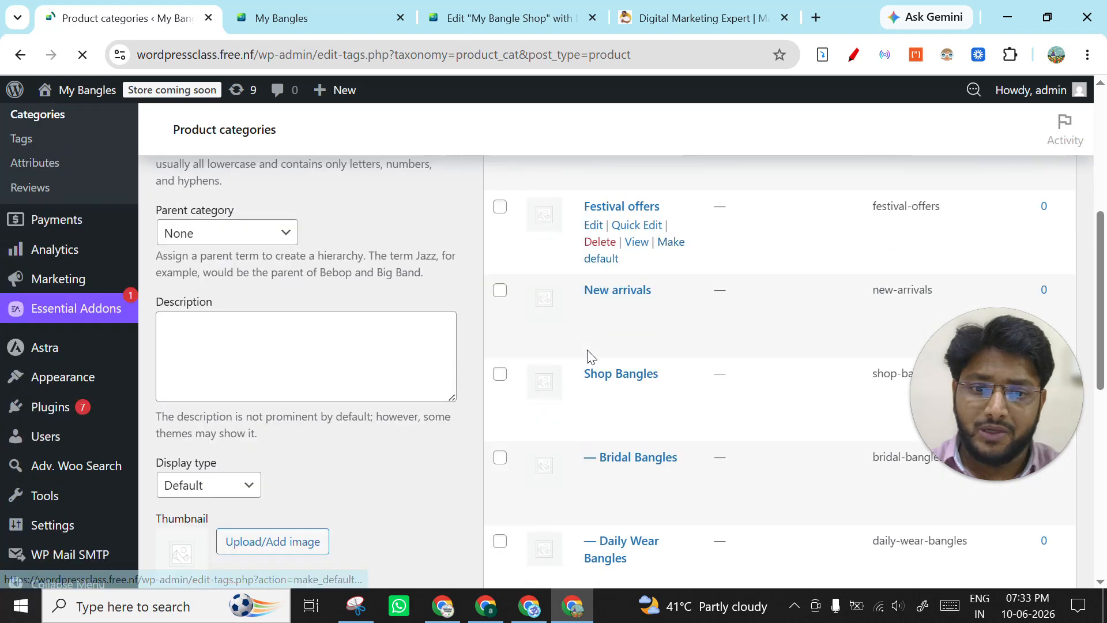
scroll(591, 356, "down", 2)
scroll(593, 363, "down", 2)
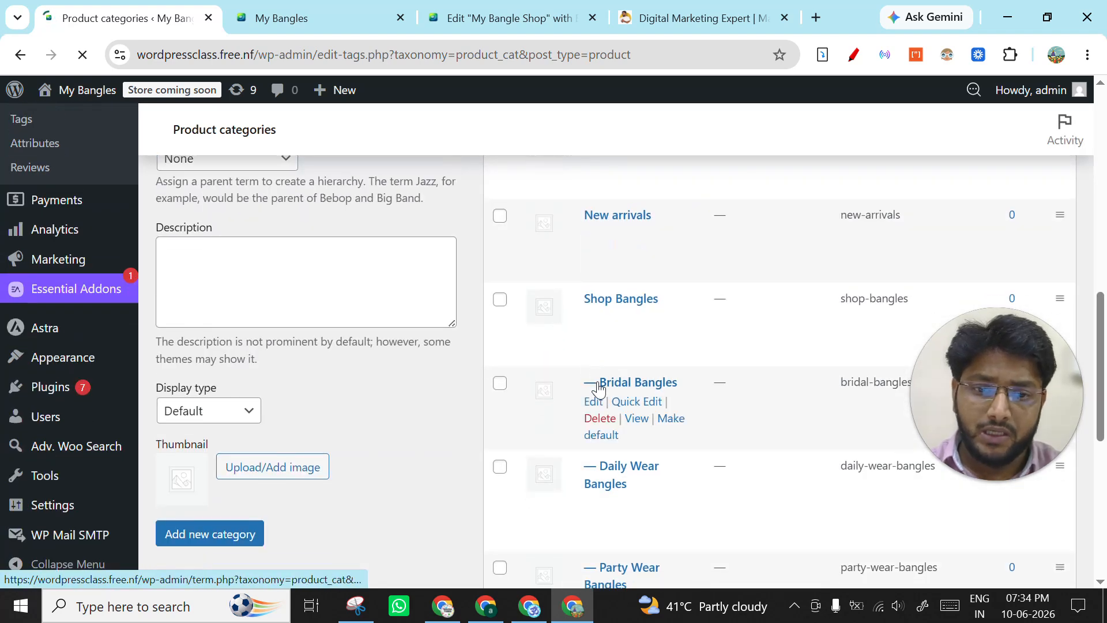
scroll(597, 384, "down", 1)
scroll(614, 351, "down", 2)
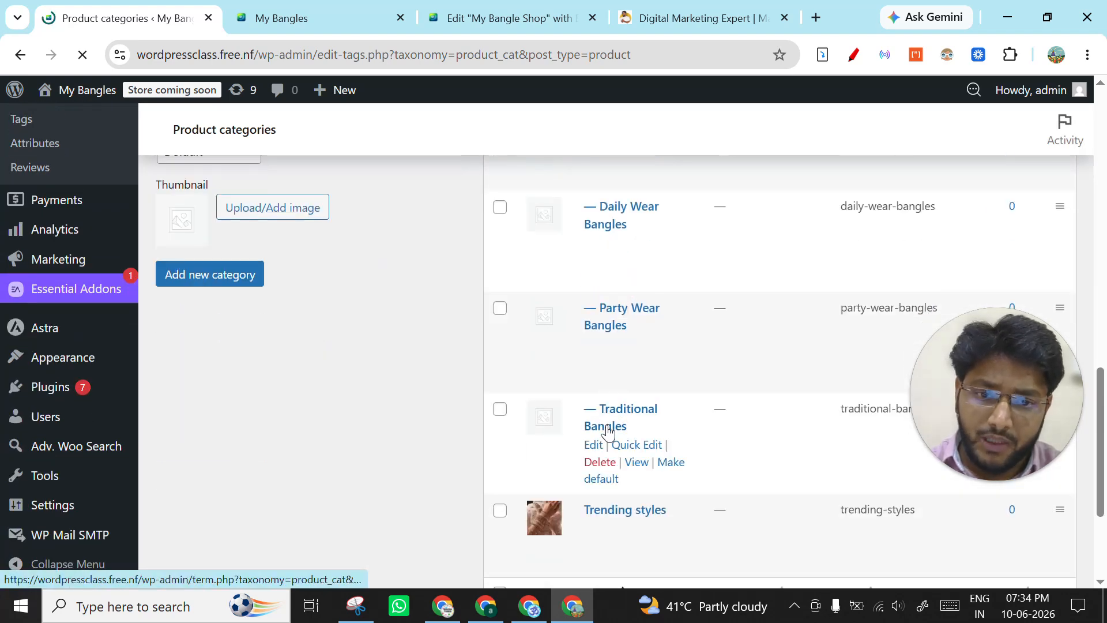
scroll(605, 380, "down", 1)
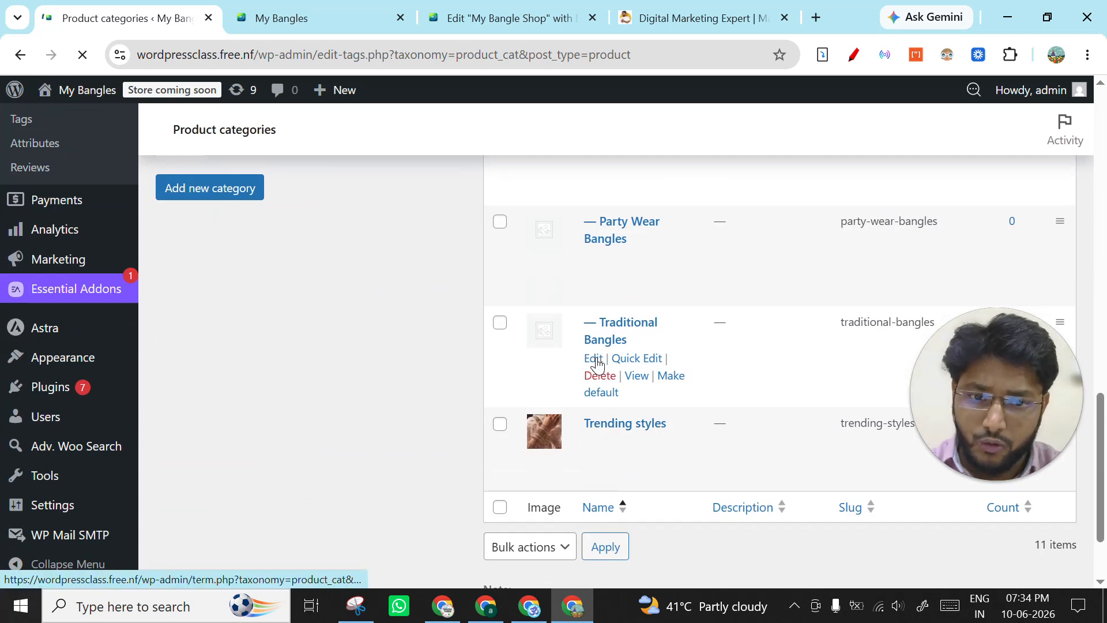
left_click(597, 362, "ctrl")
scroll(609, 332, "up", 1)
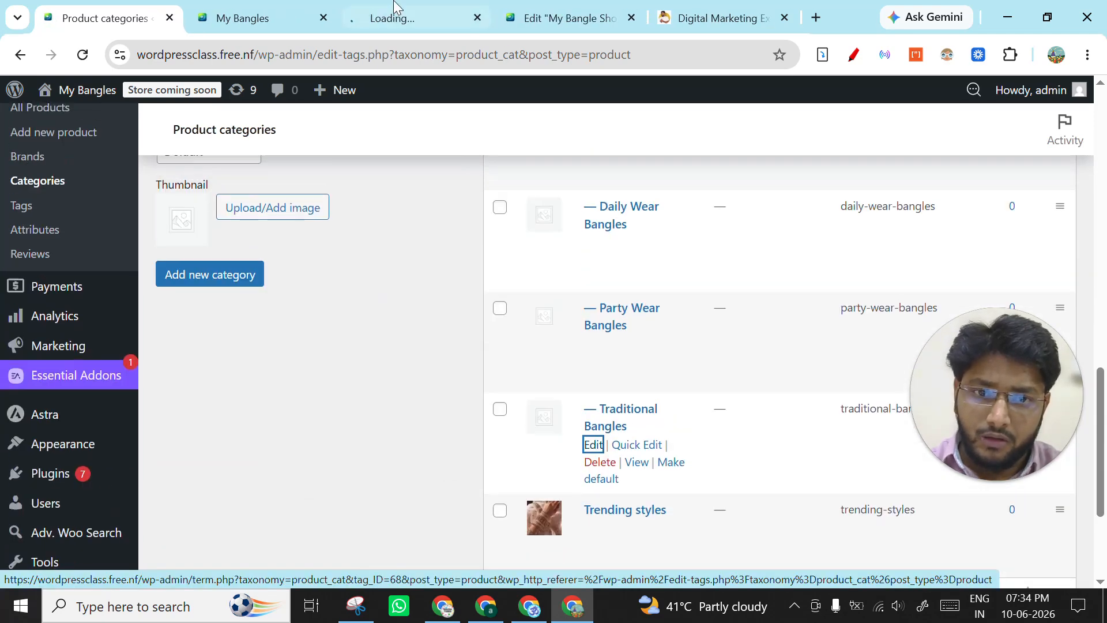
left_click(390, 19)
left_click(264, 9)
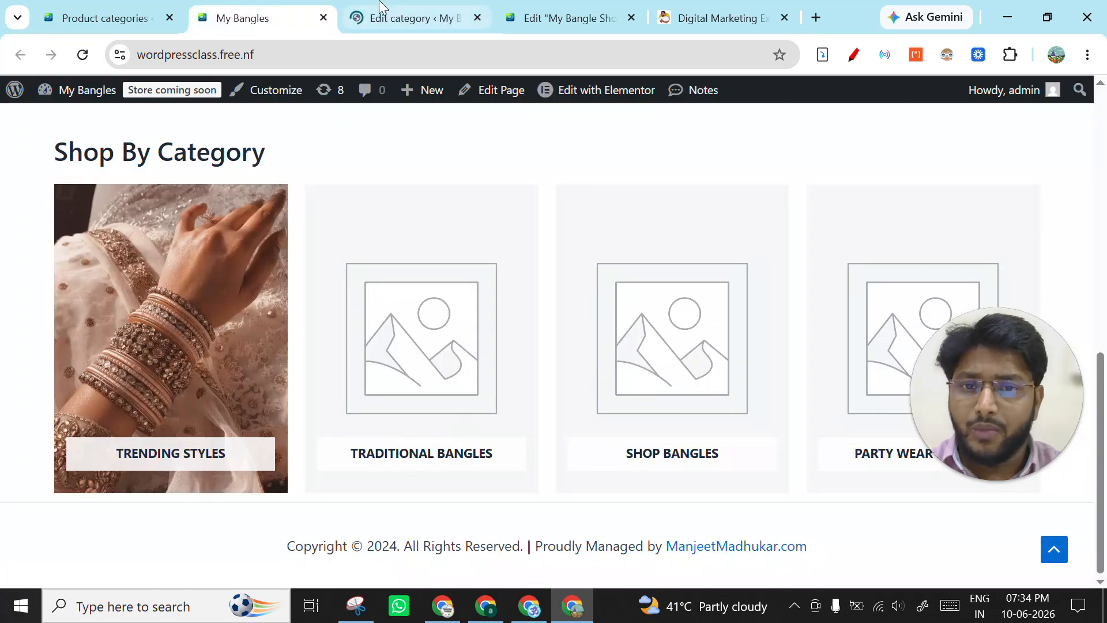
left_click(412, 18)
- Upload the silver oxidised and green-beaded gold bangle images from Downloads to the media library through the Traditional Bangles thumbnail setting
scroll(483, 397, "down", 6)
scroll(452, 331, "up", 4)
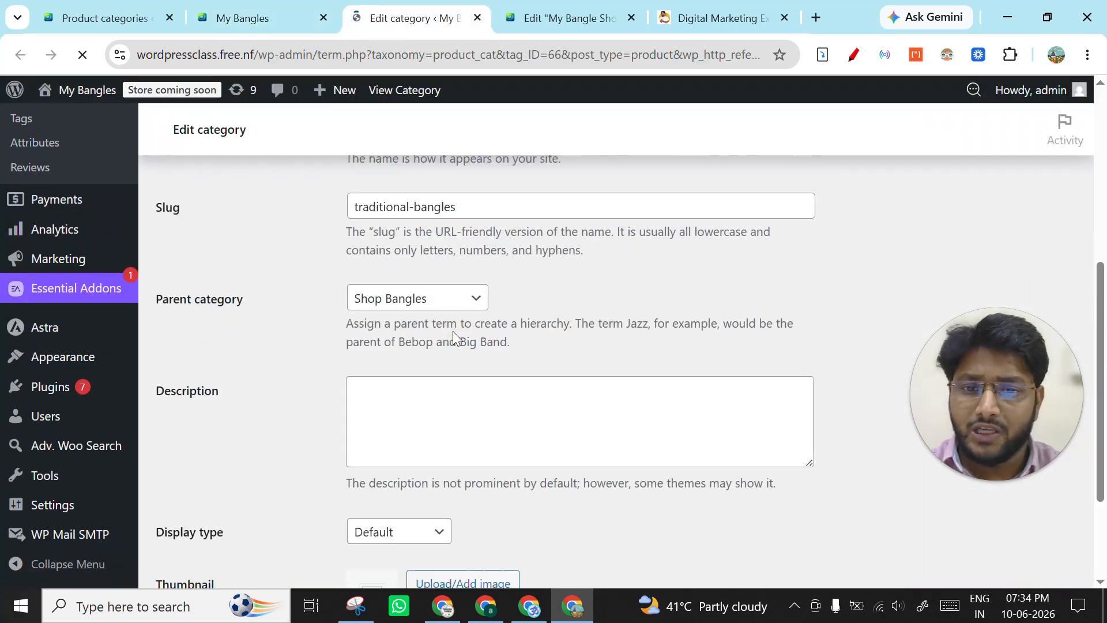
scroll(468, 388, "down", 2)
left_click(467, 442)
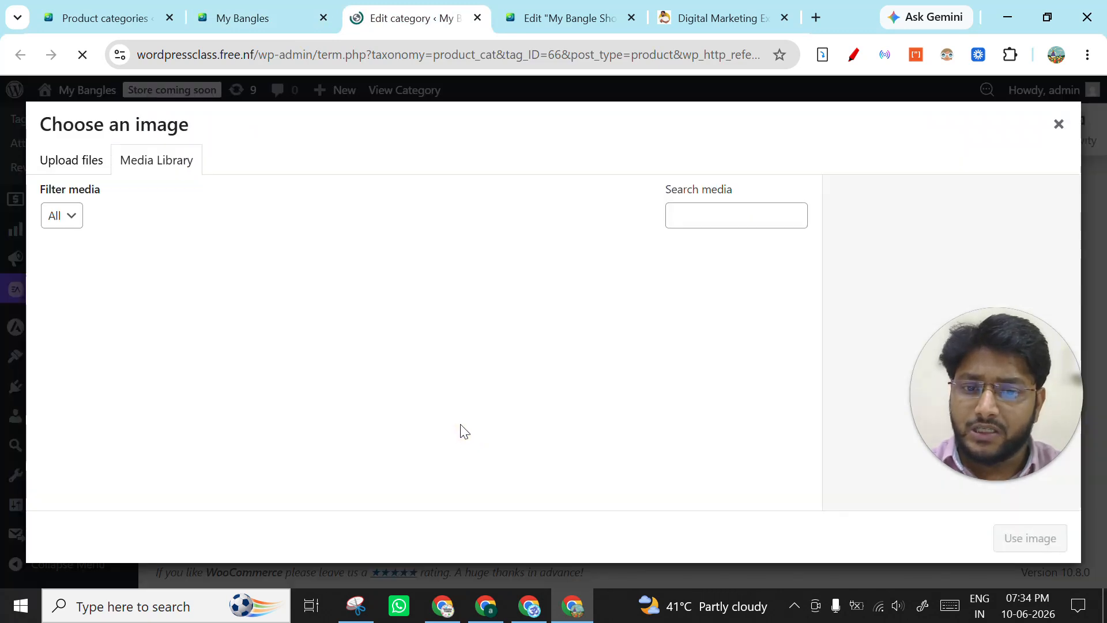
left_click(71, 161)
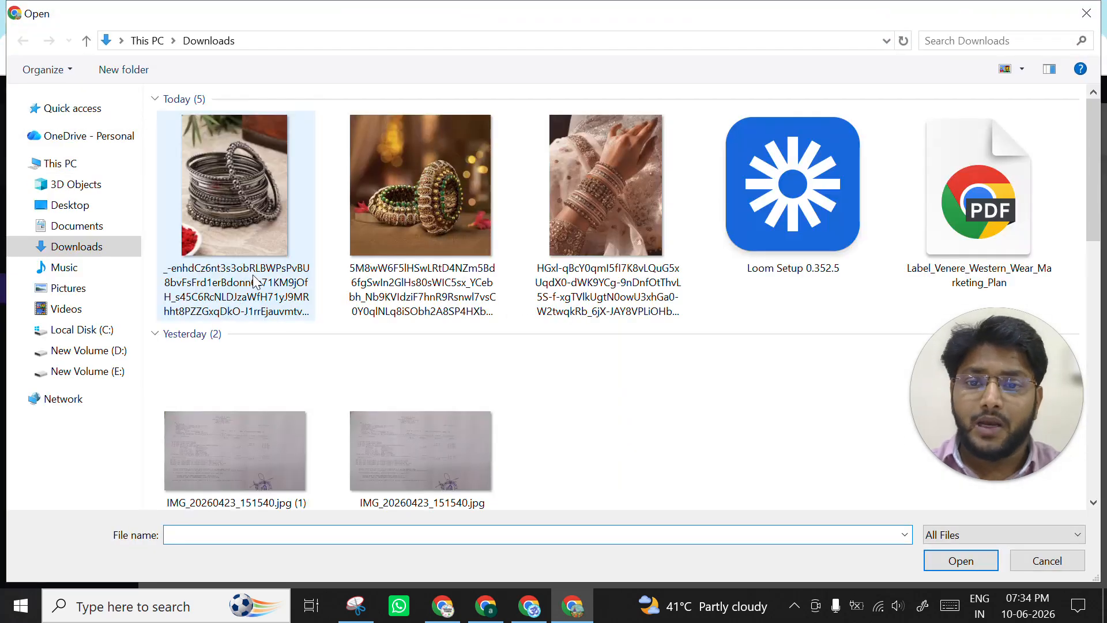
left_click(258, 238)
left_click(400, 229, "ctrl")
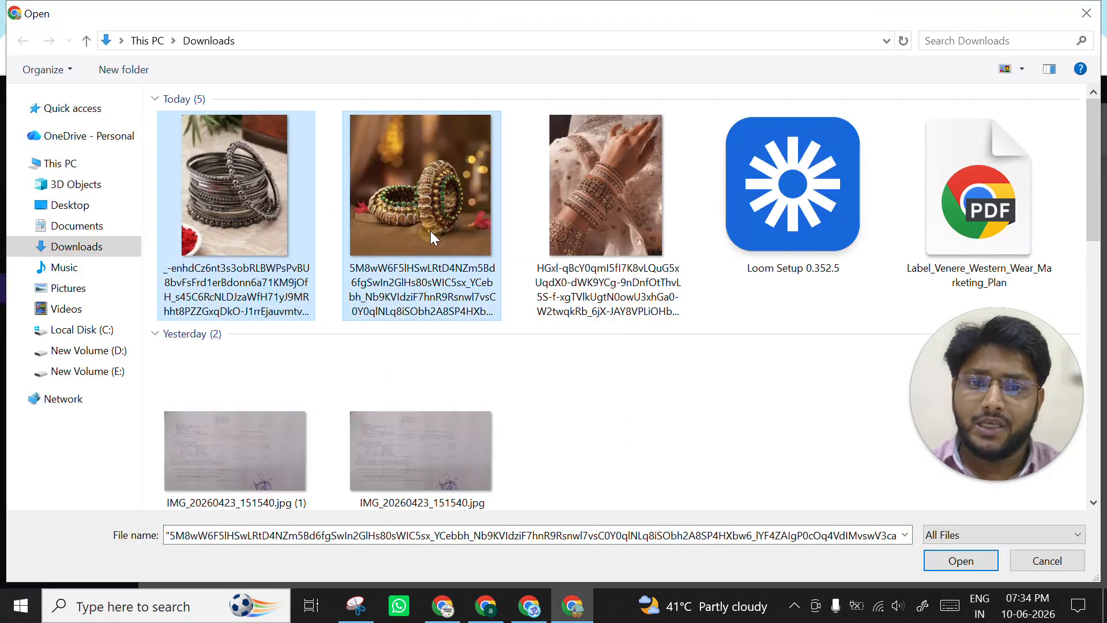
left_click(936, 560)
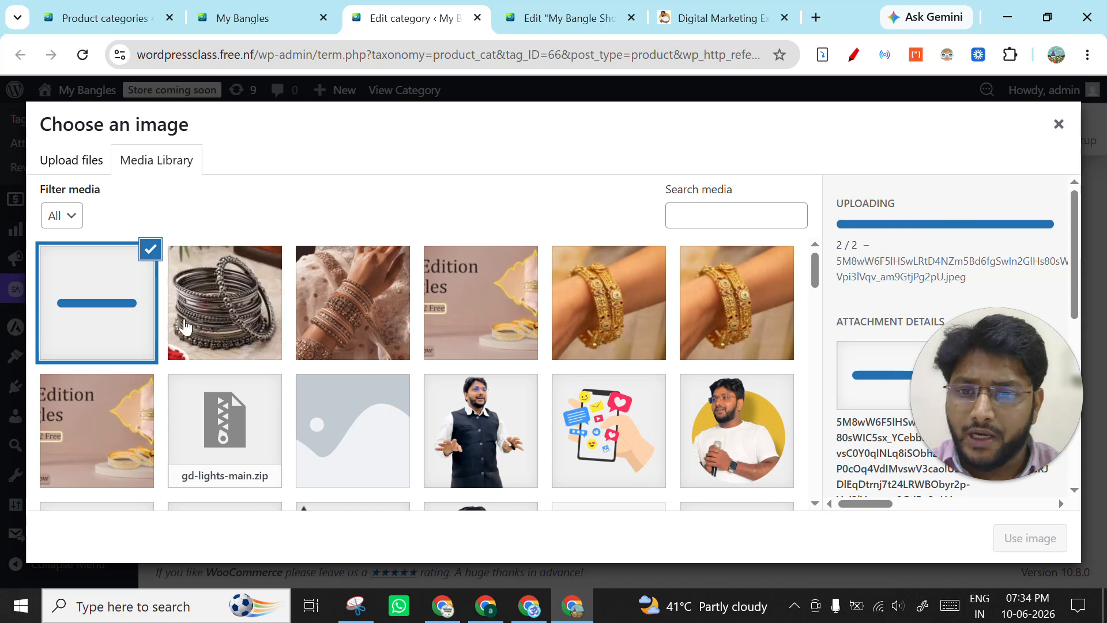
- Use the silver oxidised bangles image as the Traditional Bangles thumbnail and update the category
left_click(196, 317)
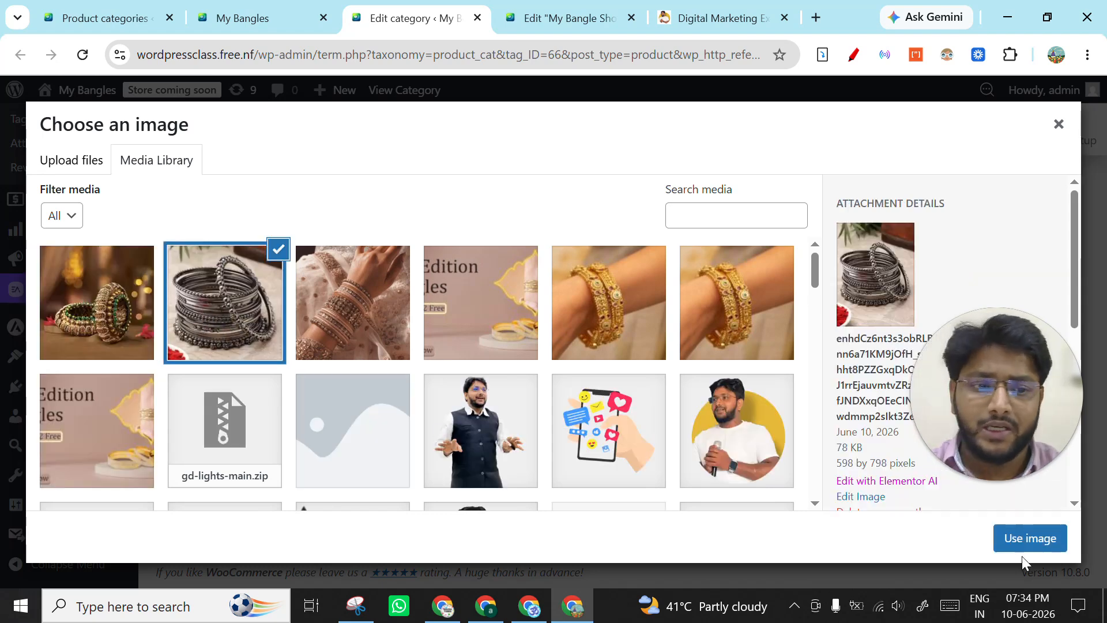
left_click(1018, 536)
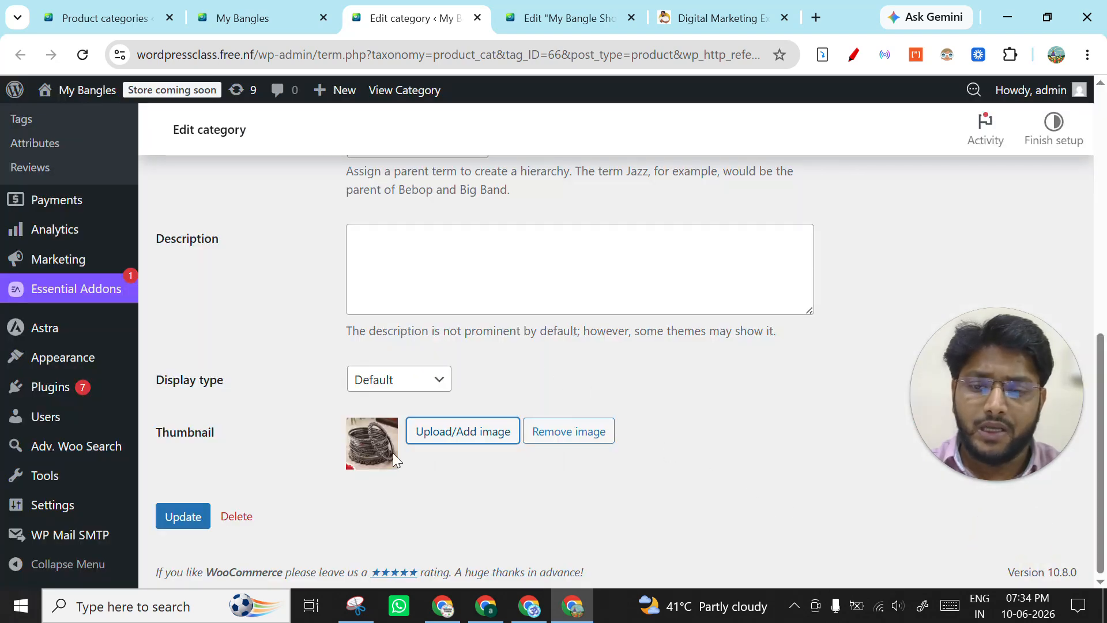
left_click(173, 519)
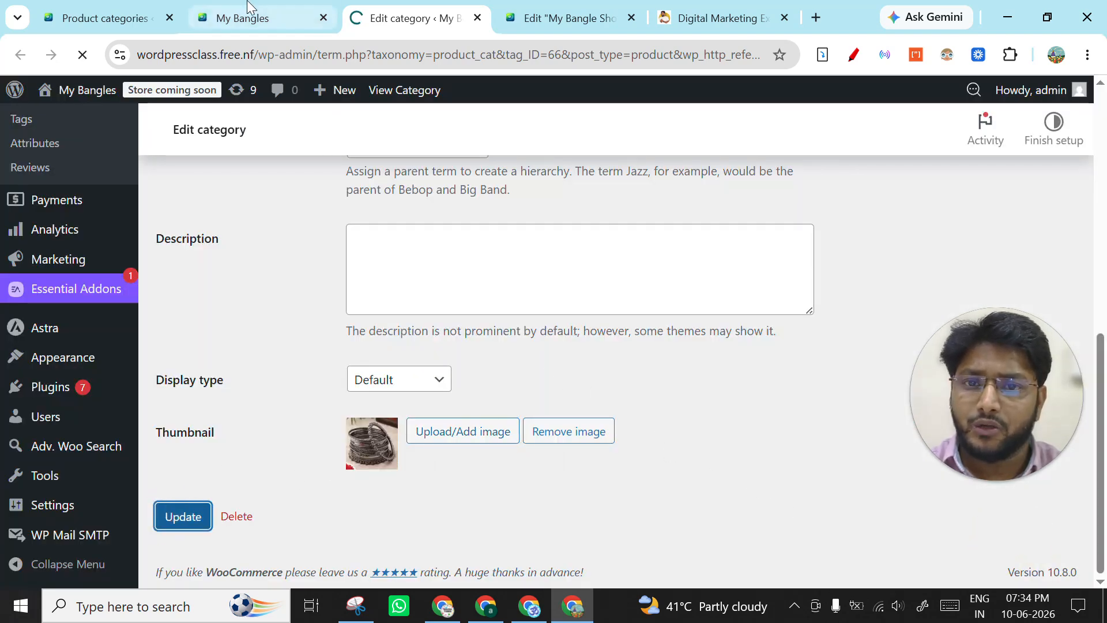
- Check which category follows Traditional Bangles on the live home page and open Shop Bangles for editing in a new tab
left_click(263, 17)
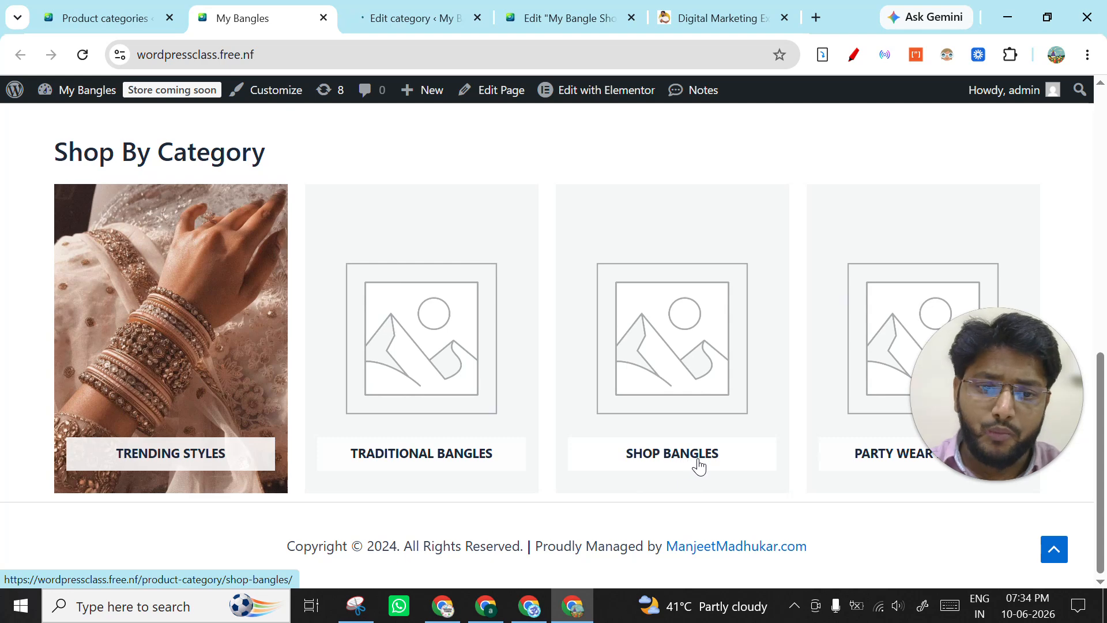
left_click(122, 16)
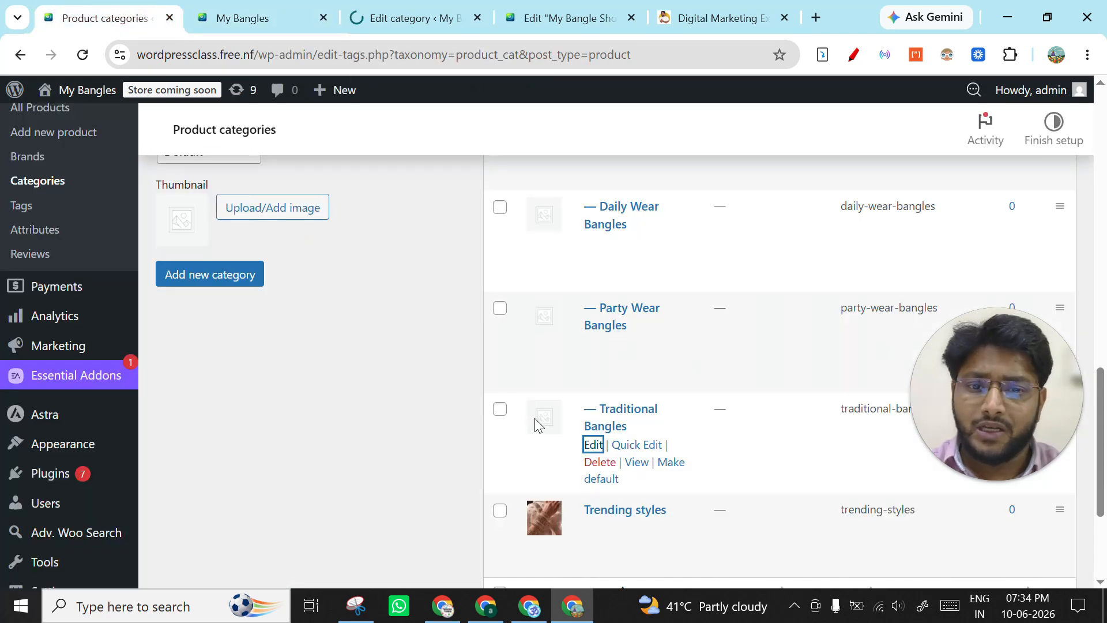
scroll(594, 410, "up", 5)
scroll(594, 403, "up", 1)
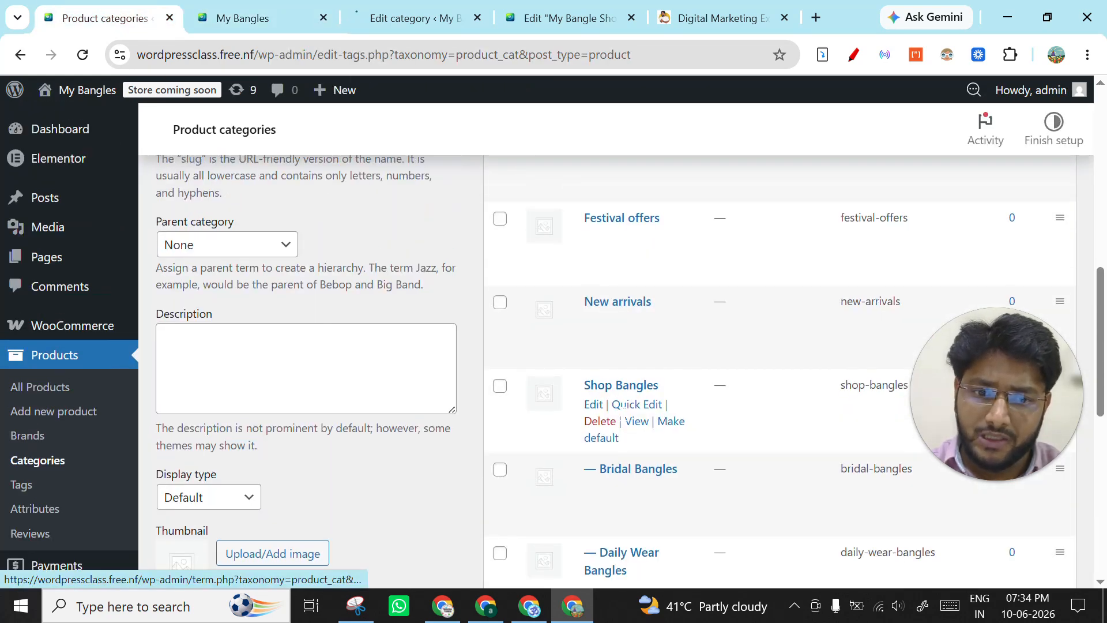
left_click(594, 403, "ctrl")
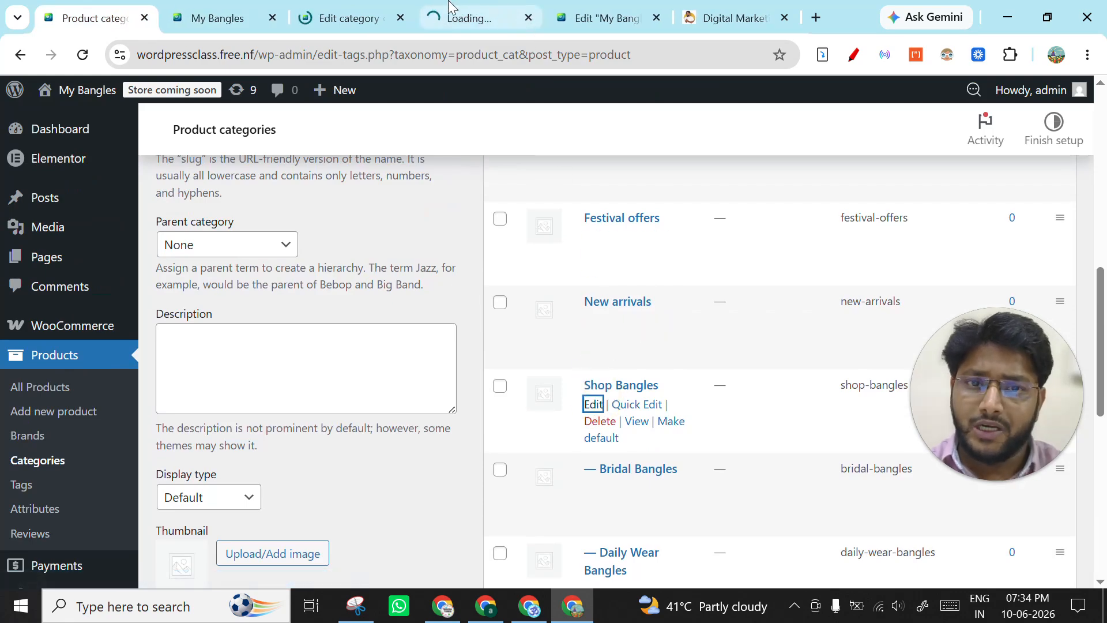
left_click(470, 18)
left_click(606, 18)
left_click(499, 11)
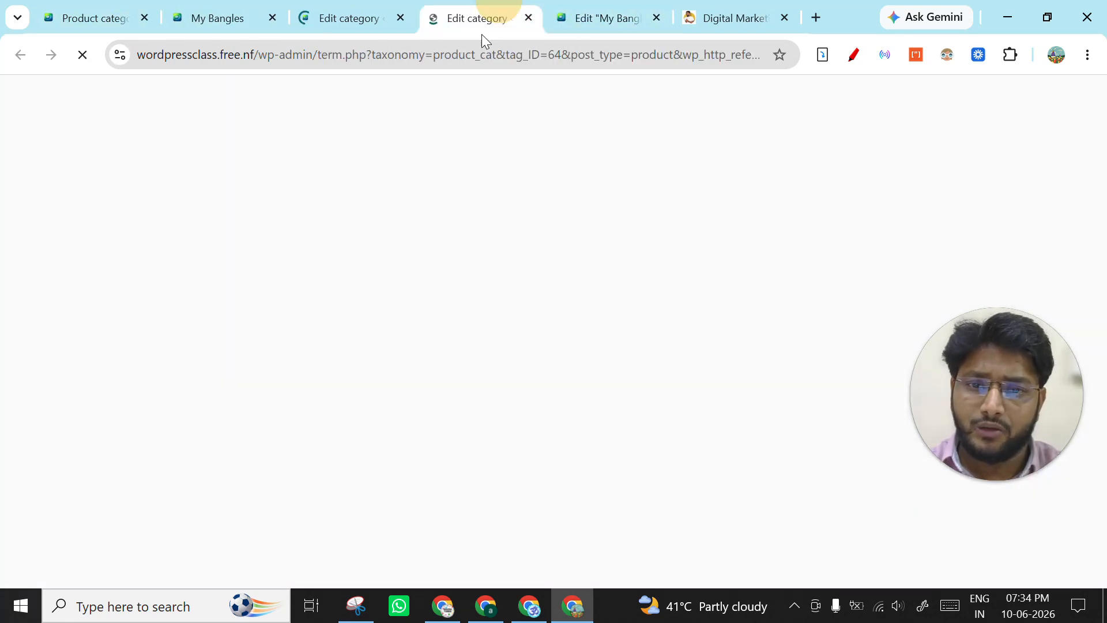
- Set the green-beaded gold bangles image from the media library as the Shop Bangles thumbnail and update the category
scroll(388, 279, "down", 5)
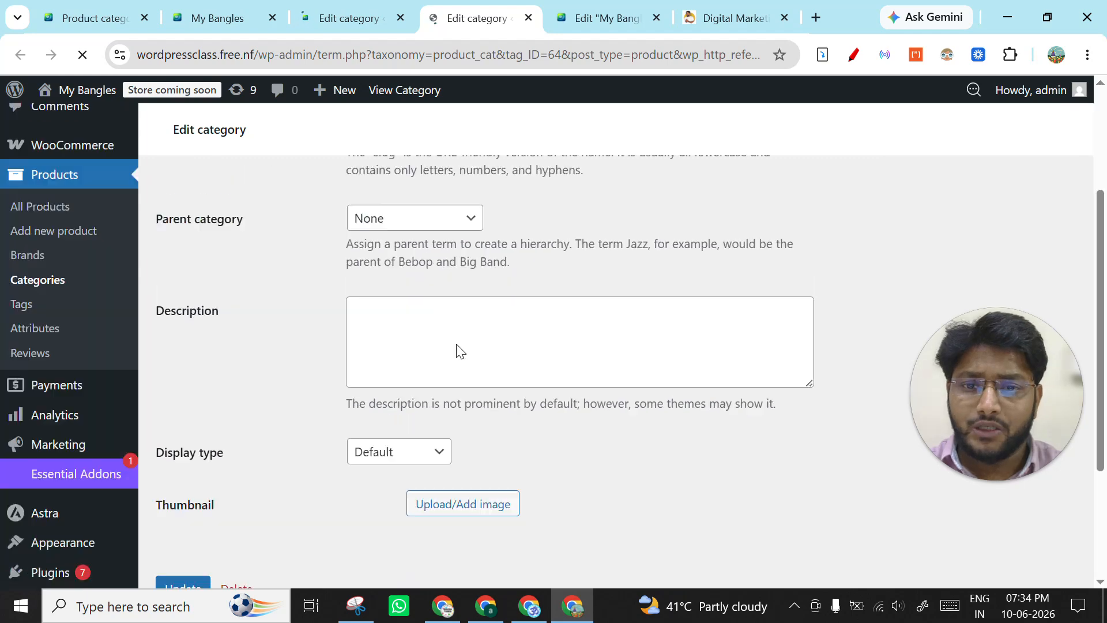
left_click(442, 318)
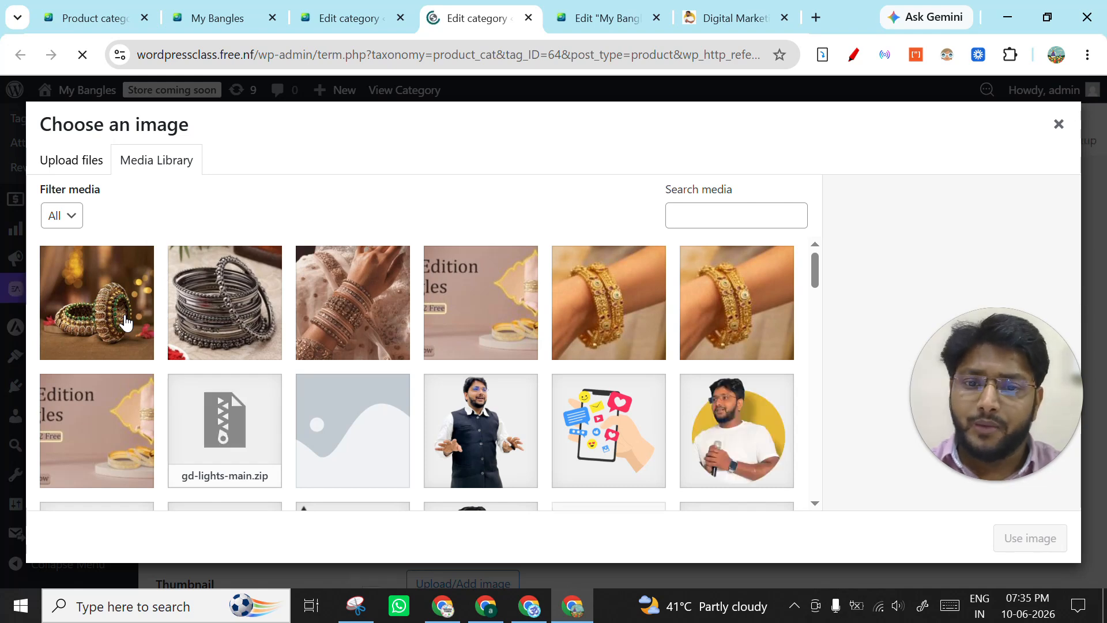
left_click(131, 323)
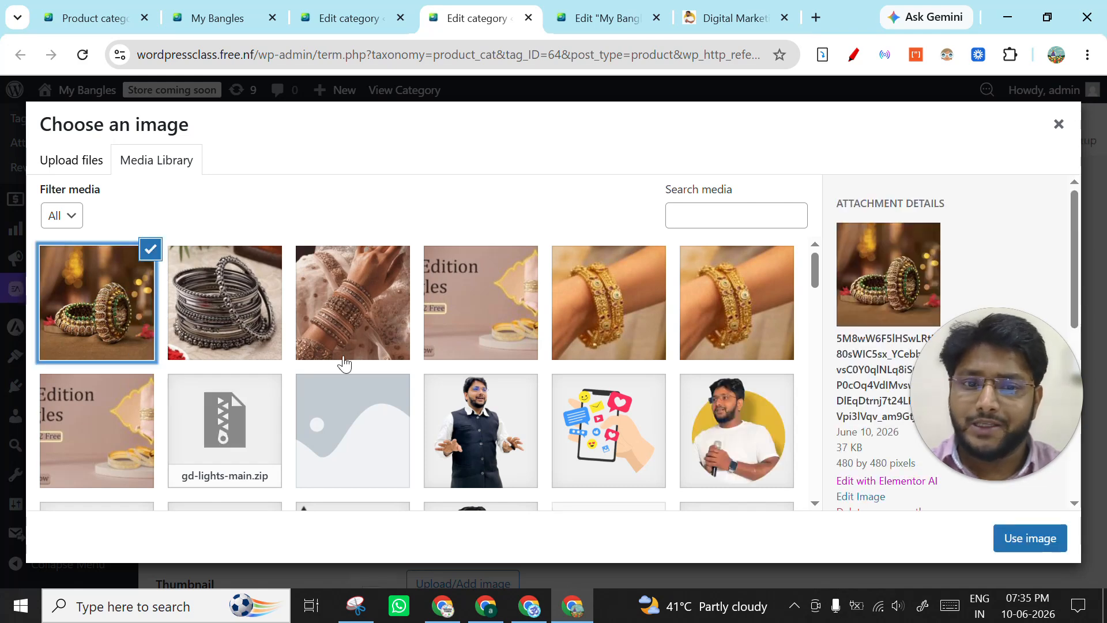
left_click(1028, 539)
scroll(335, 434, "down", 3)
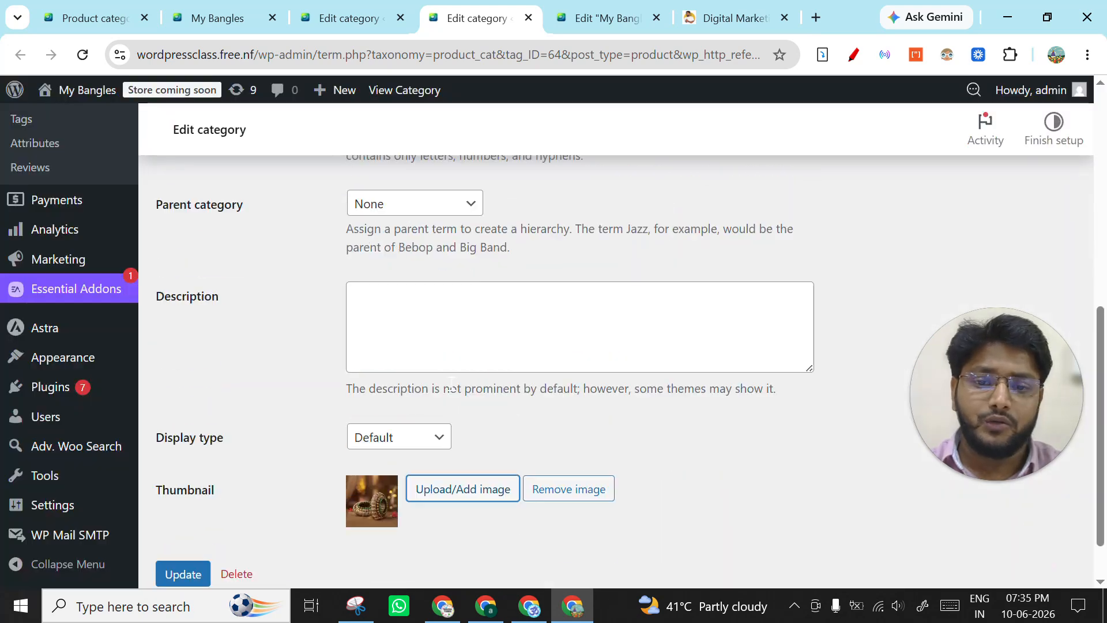
left_click(185, 516)
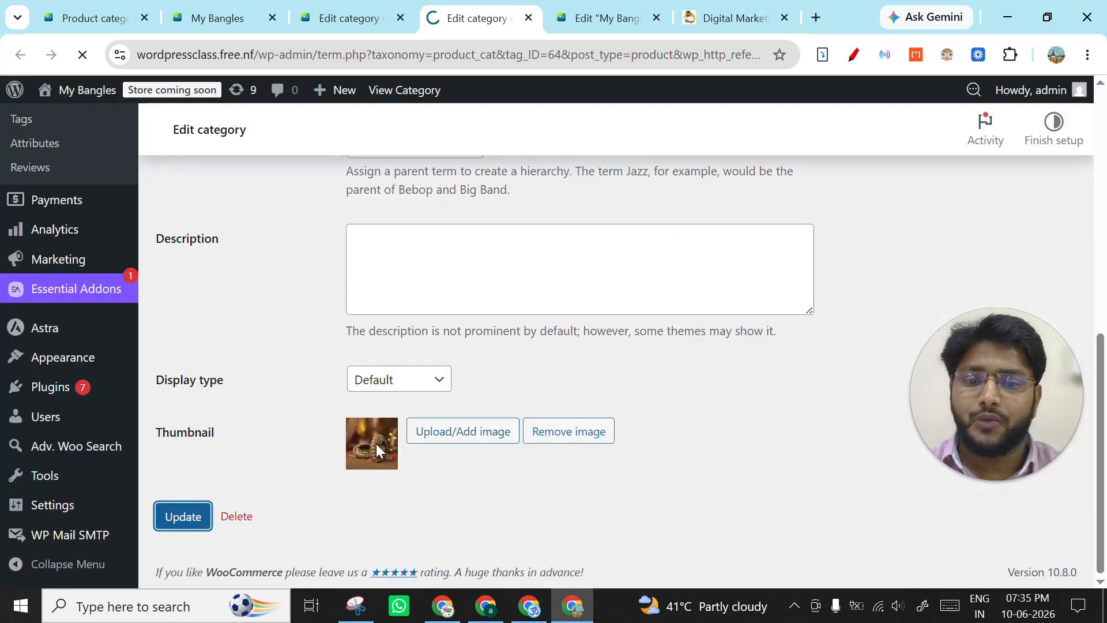
scroll(222, 354, "up", 10)
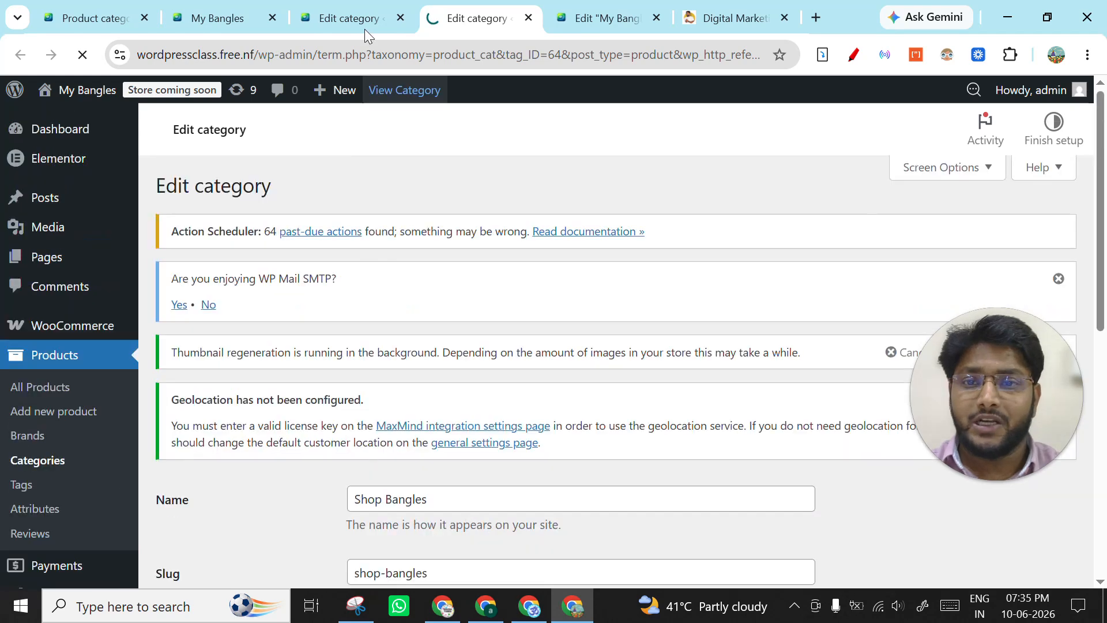
- Reload the live home page to check the category thumbnails, and check that the Shop Bangles category was saved
left_click(217, 18)
scroll(357, 329, "up", 5)
scroll(647, 346, "down", 5)
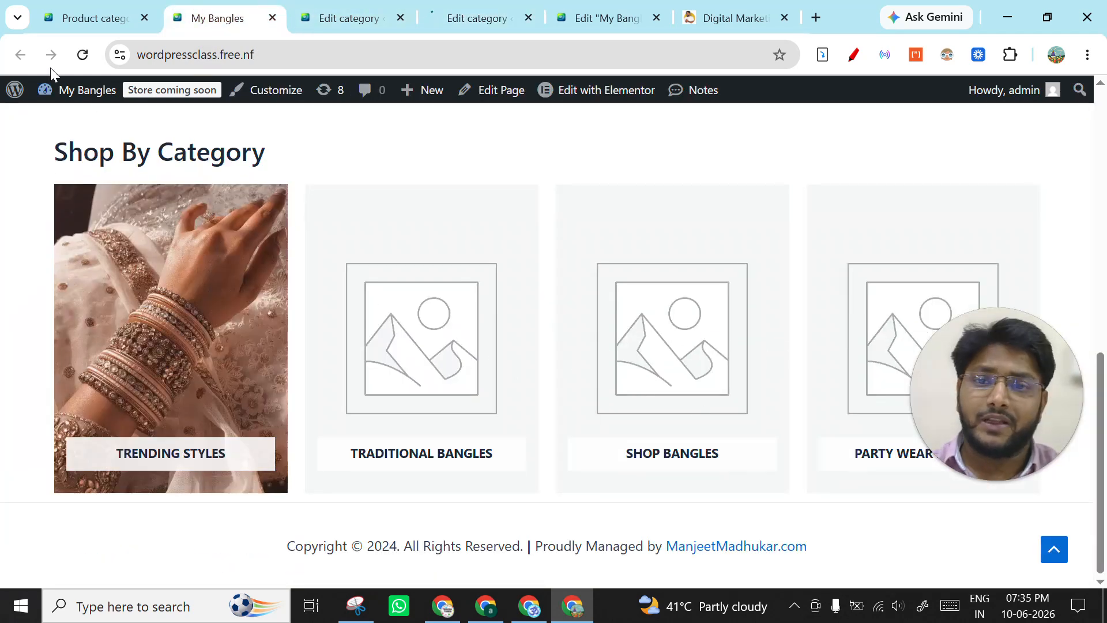
left_click(85, 61)
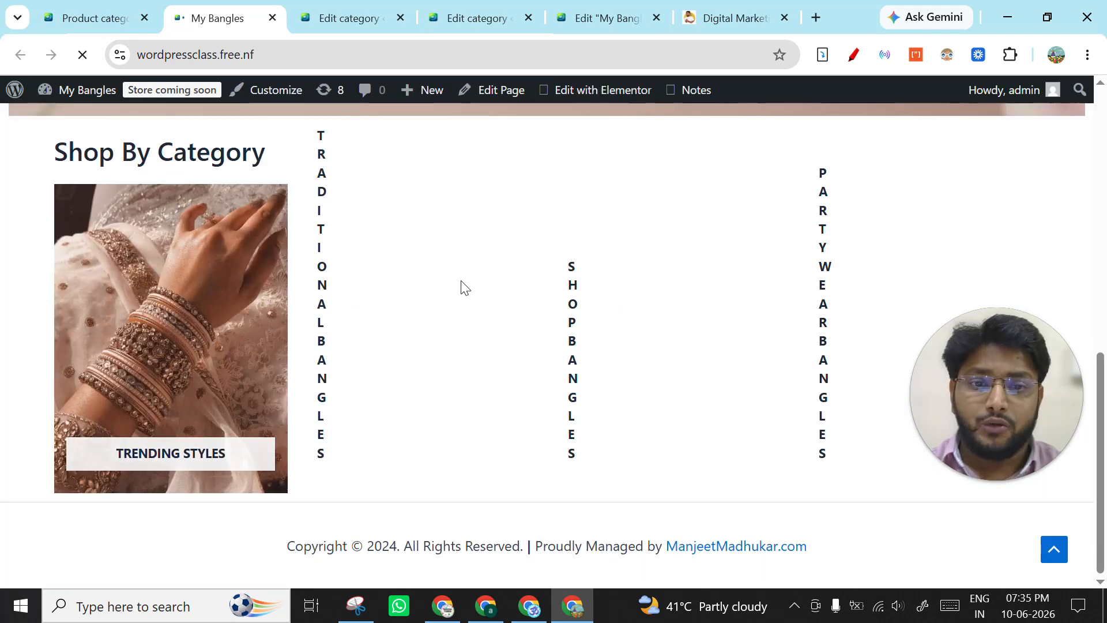
scroll(225, 187, "up", 2)
scroll(224, 187, "up", 2)
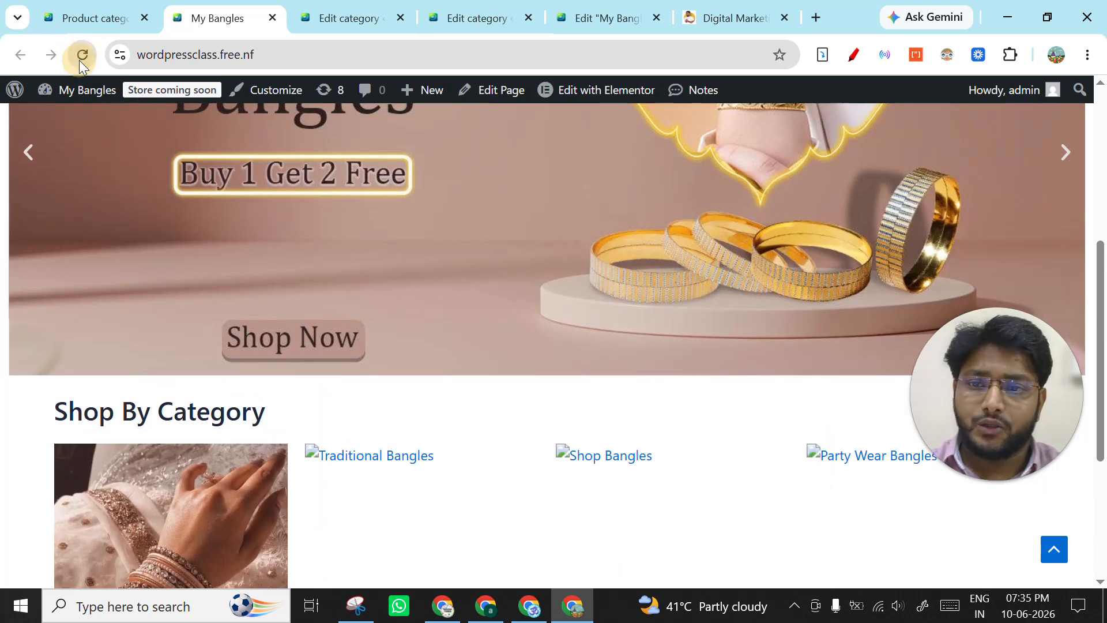
left_click(81, 60)
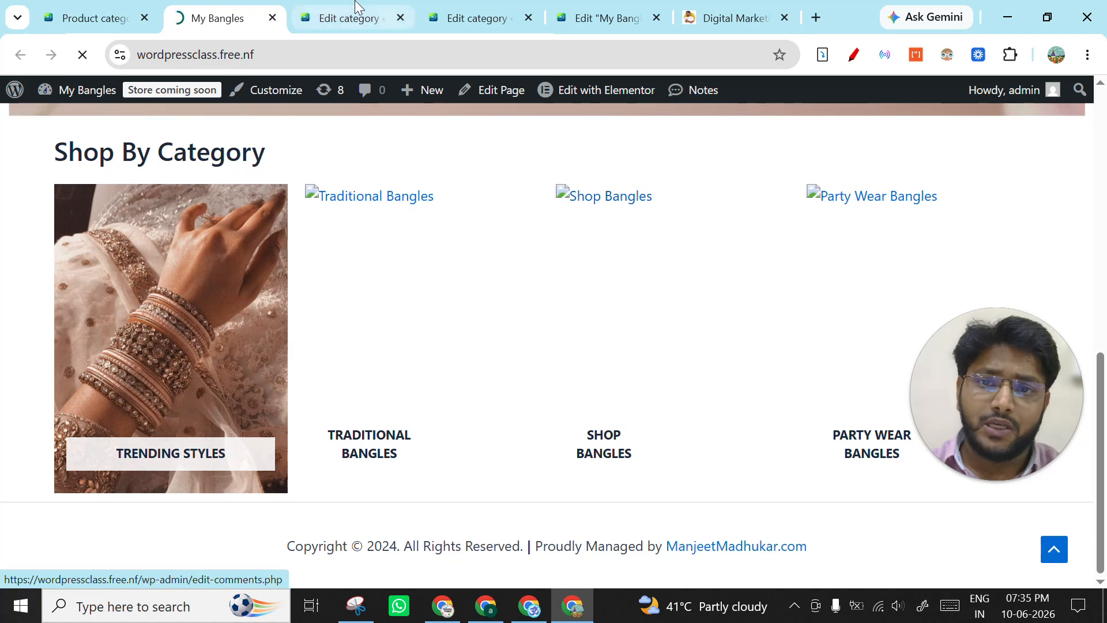
left_click(490, 8)
scroll(487, 272, "down", 5)
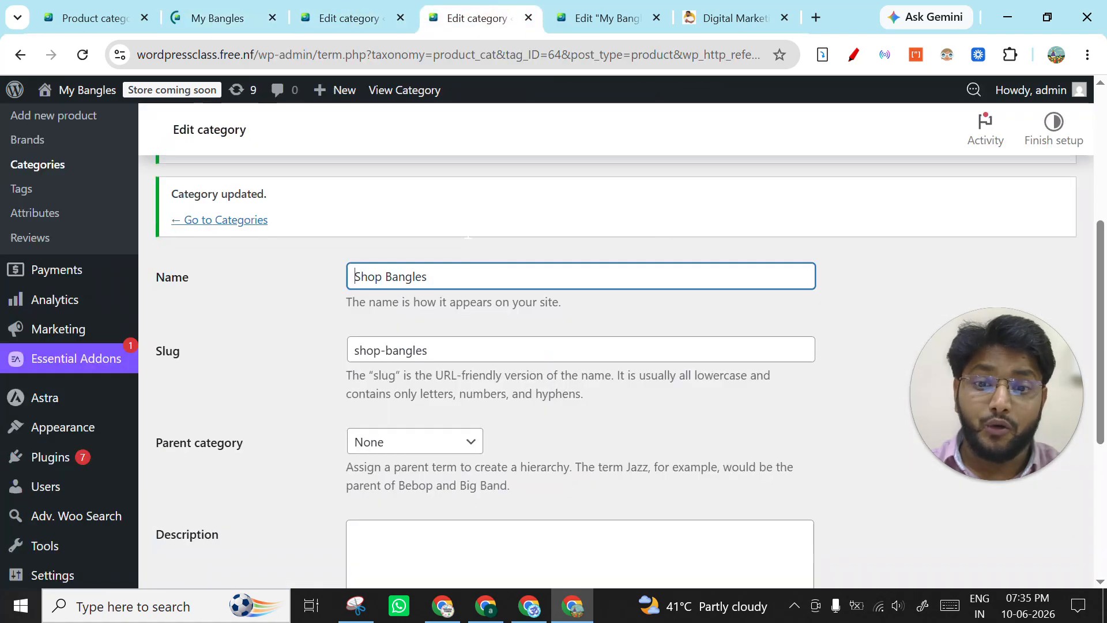
- Review the refreshed home page from header to footer, examining the Shop By Category thumbnails for any still missing
left_click(248, 16)
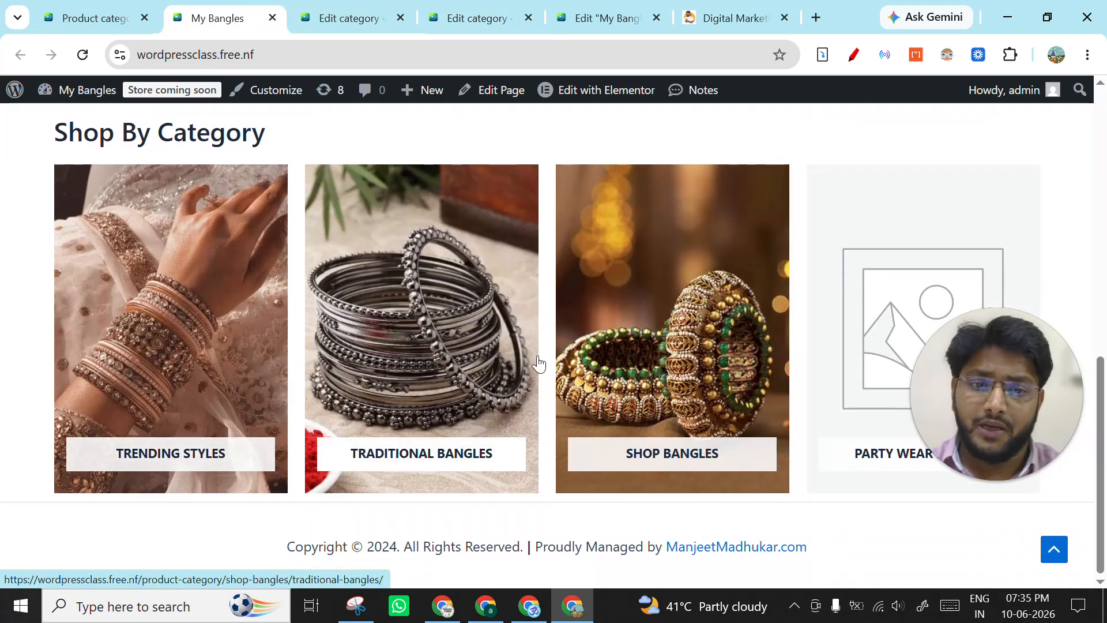
scroll(346, 340, "up", 10)
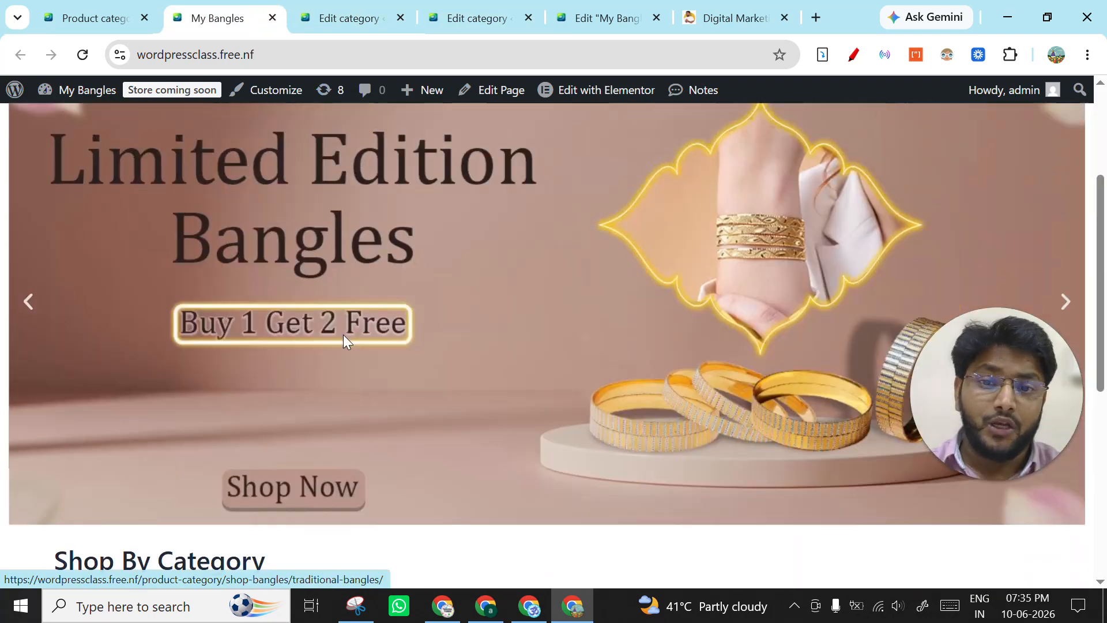
scroll(344, 335, "down", 4)
scroll(371, 279, "down", 6)
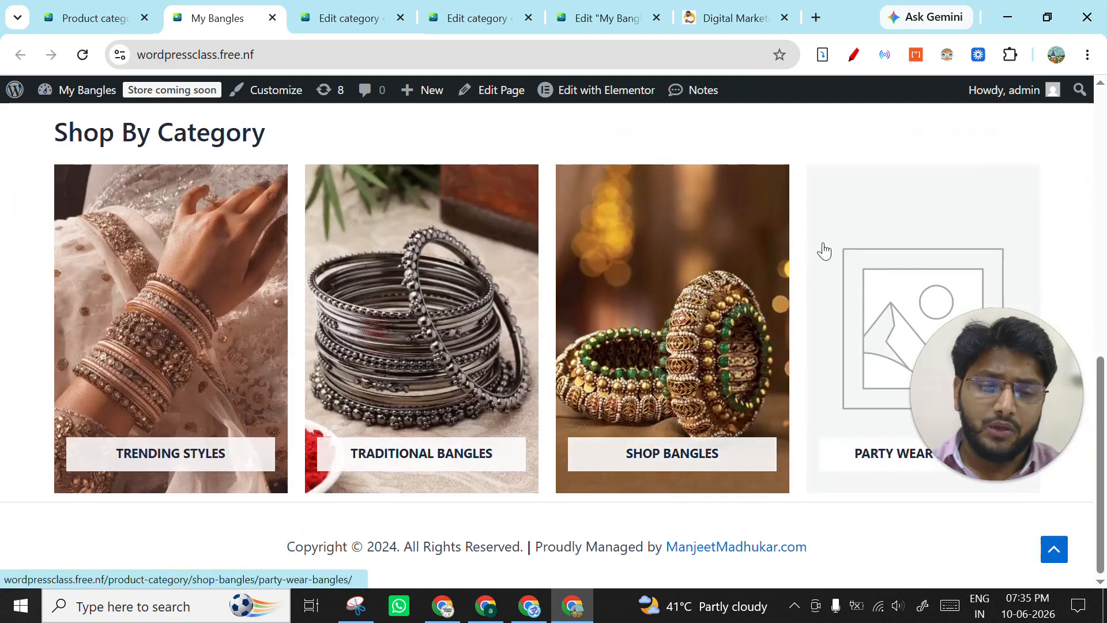
scroll(554, 291, "up", 10)
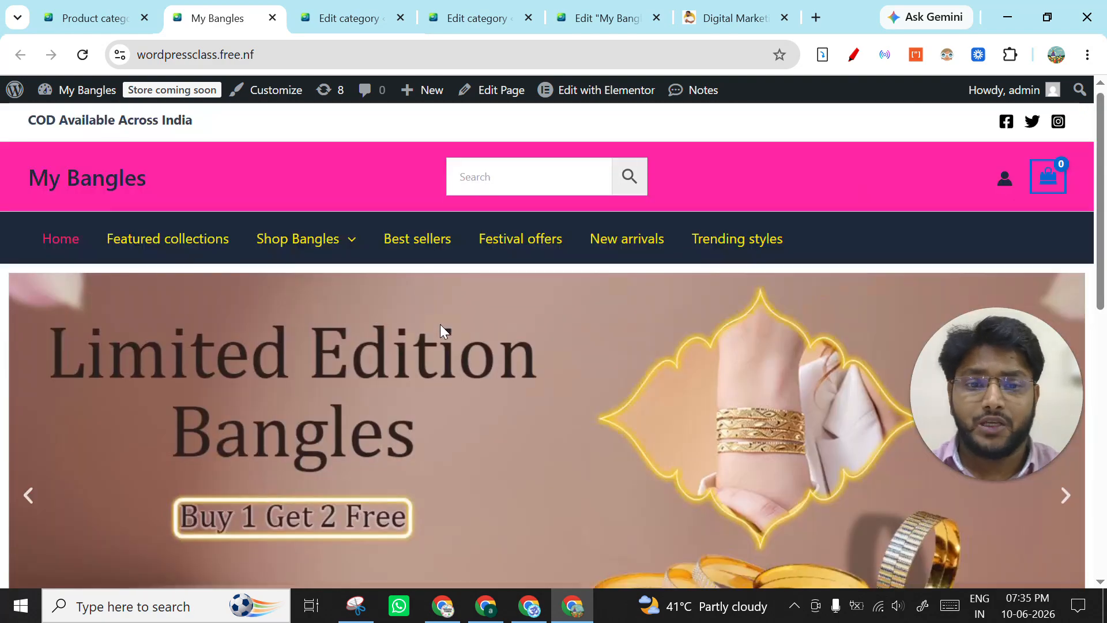
scroll(457, 319, "down", 10)
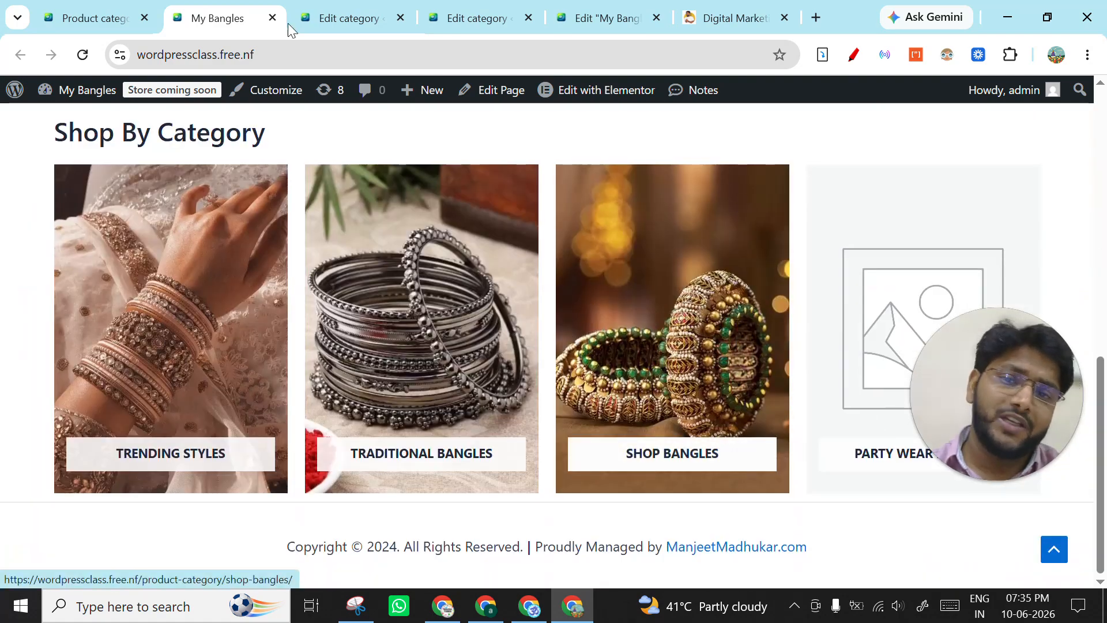
left_click(308, 6)
left_click(209, 18)
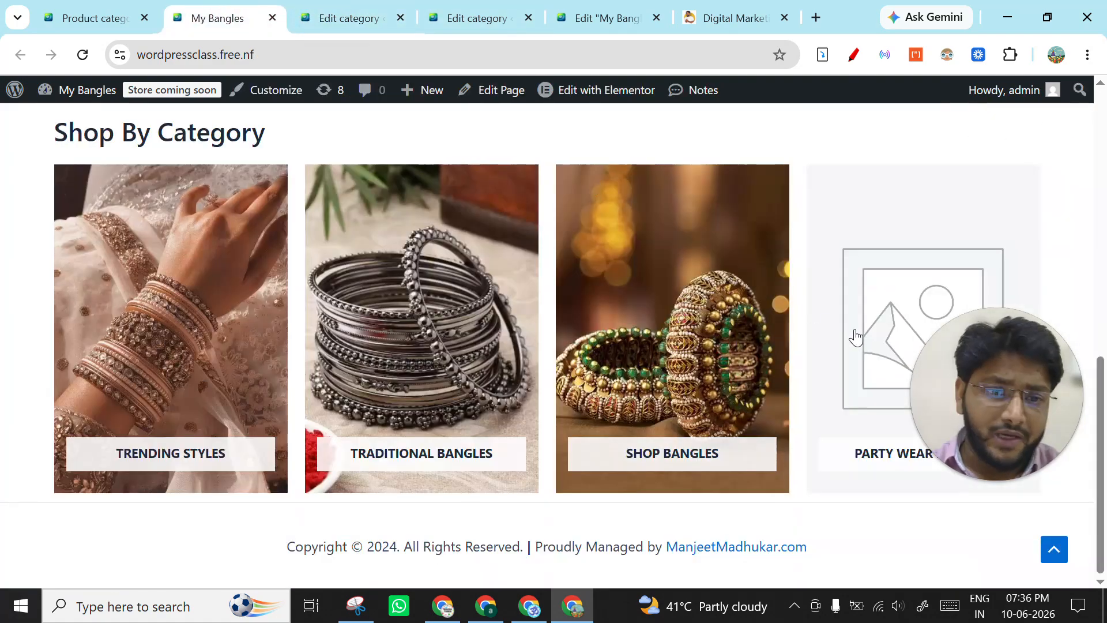
- Open the Party Wear Bangles category for editing from the product categories list and go to its thumbnail setting
left_click(134, 10)
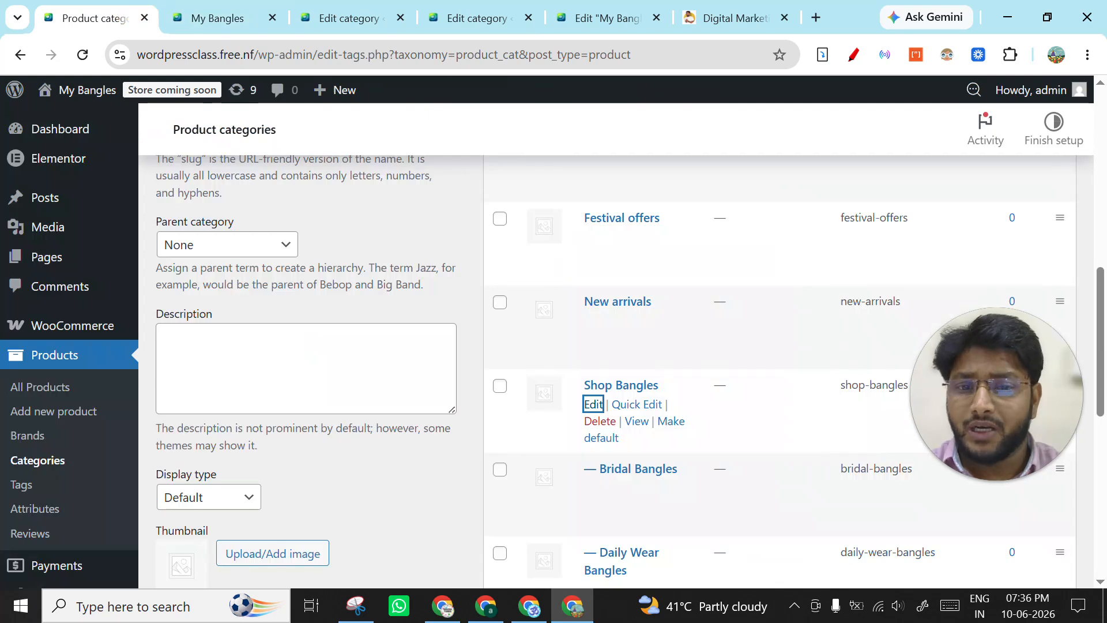
scroll(580, 375, "up", 5)
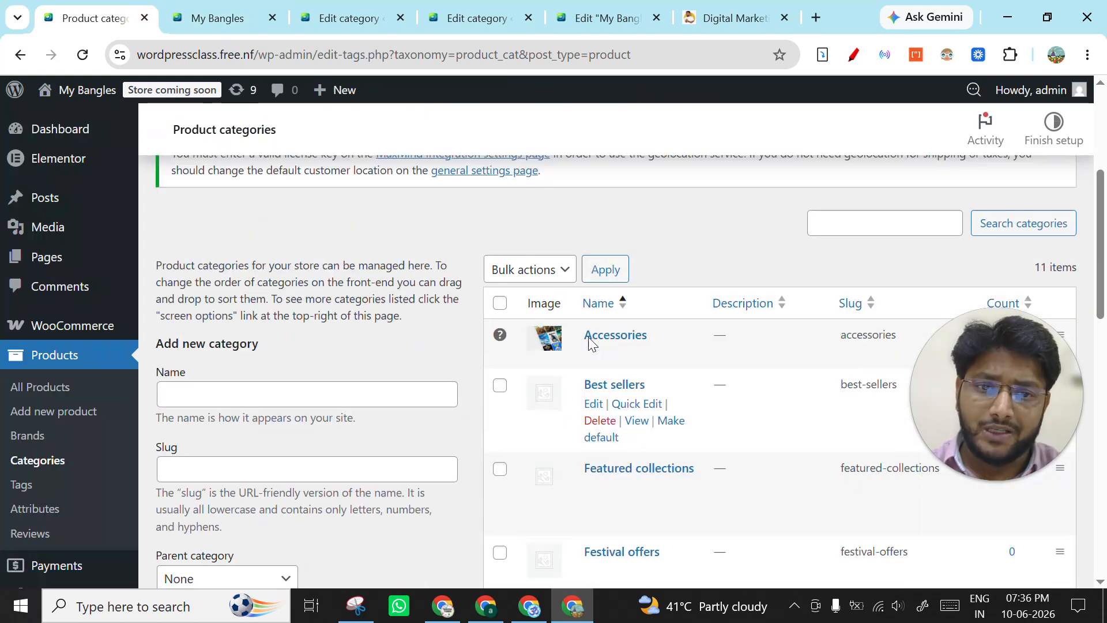
scroll(588, 346, "down", 7)
scroll(604, 383, "down", 3)
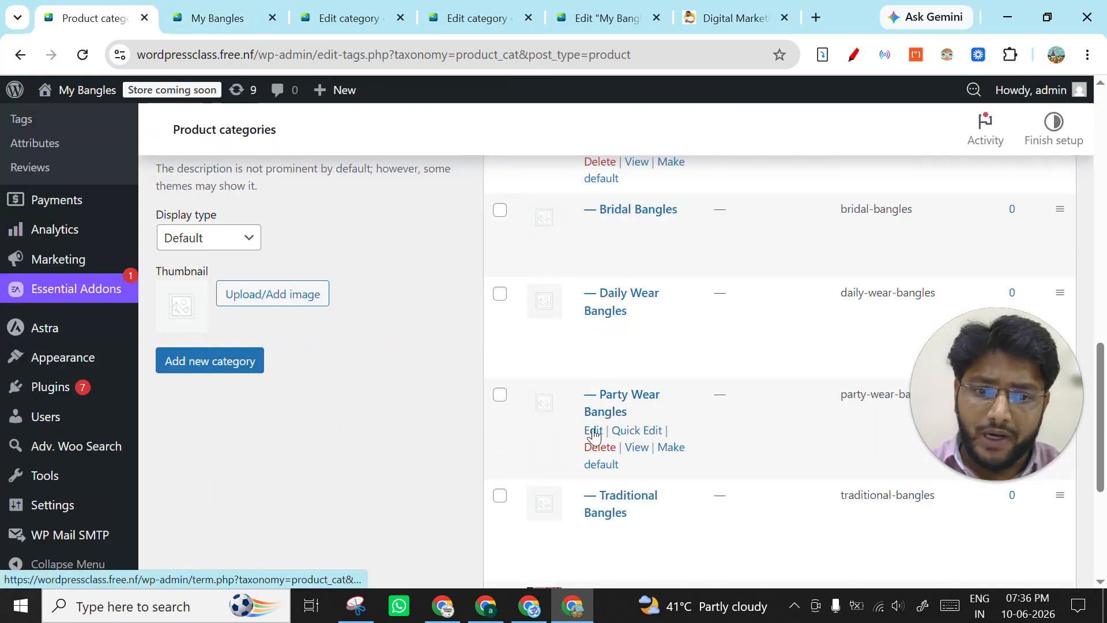
left_click(594, 432)
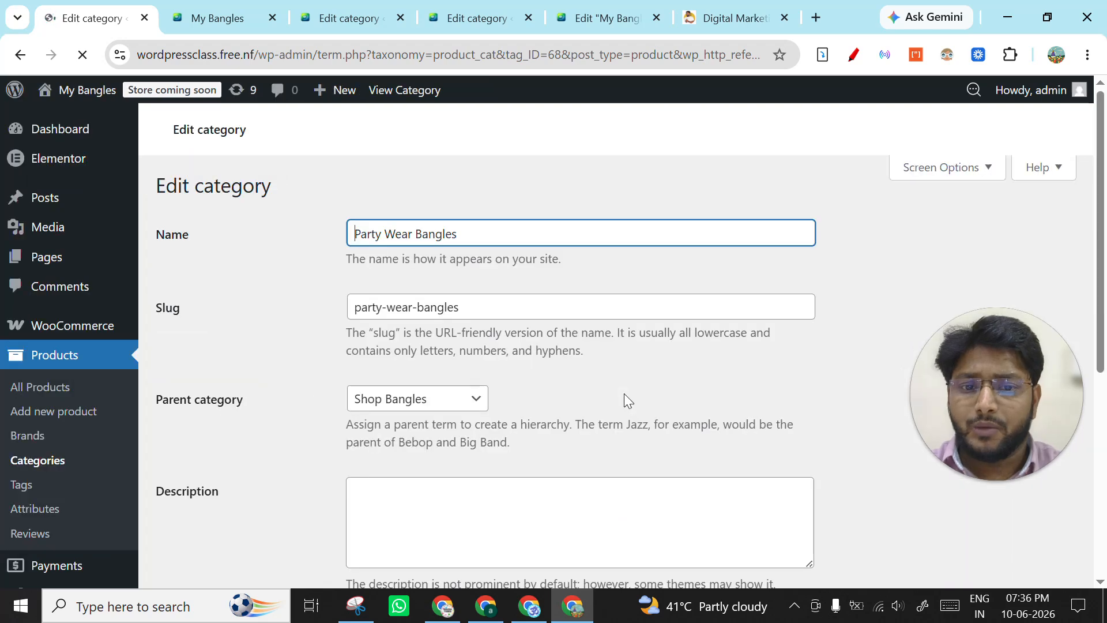
scroll(429, 385, "down", 6)
scroll(454, 331, "up", 5)
scroll(453, 331, "down", 3)
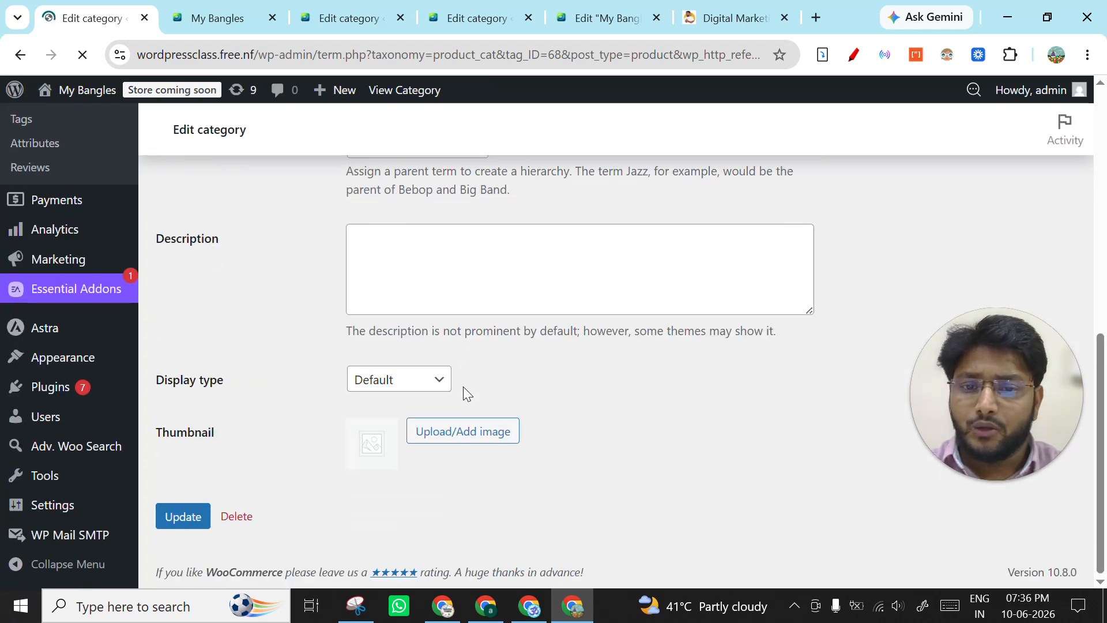
- Set the green-beaded gold bangles image from the media library as the Party Wear Bangles thumbnail and update the category
left_click(462, 430)
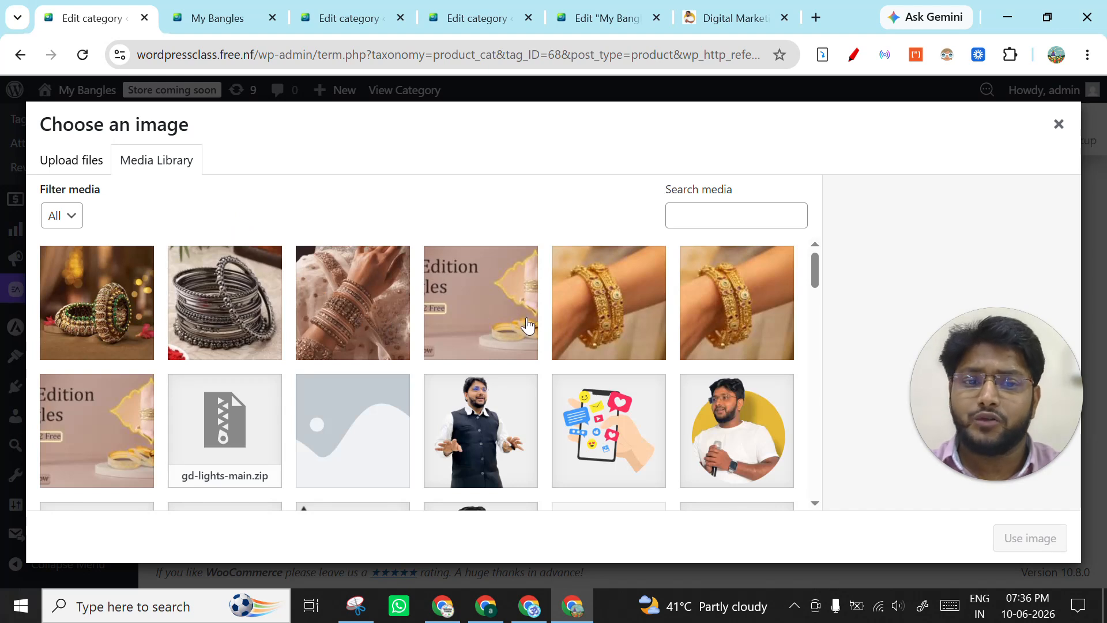
left_click(621, 320)
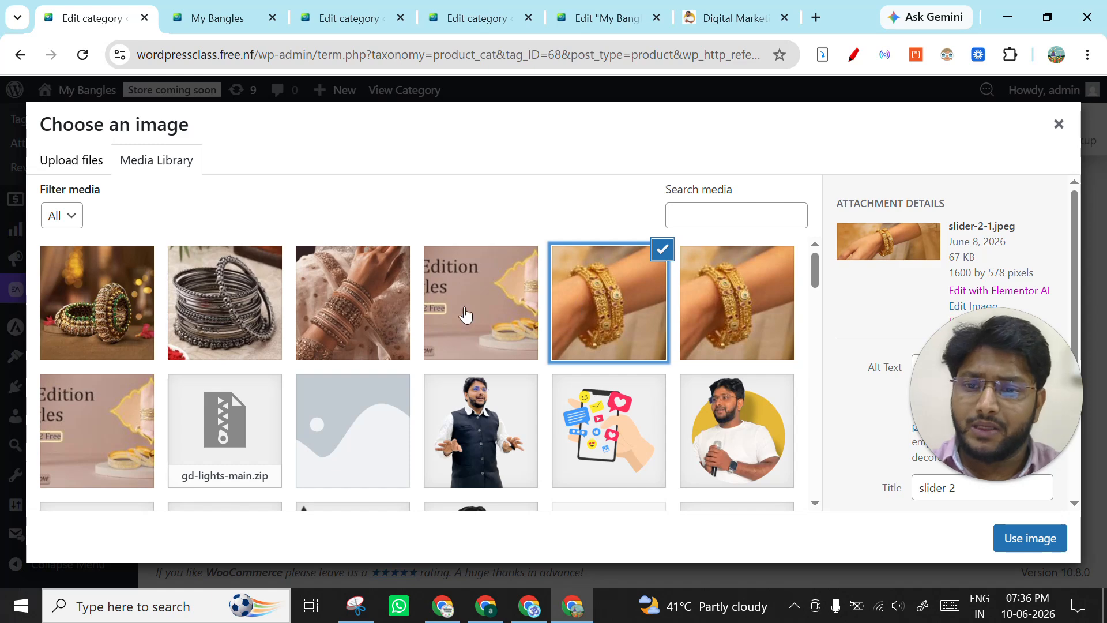
left_click(88, 301)
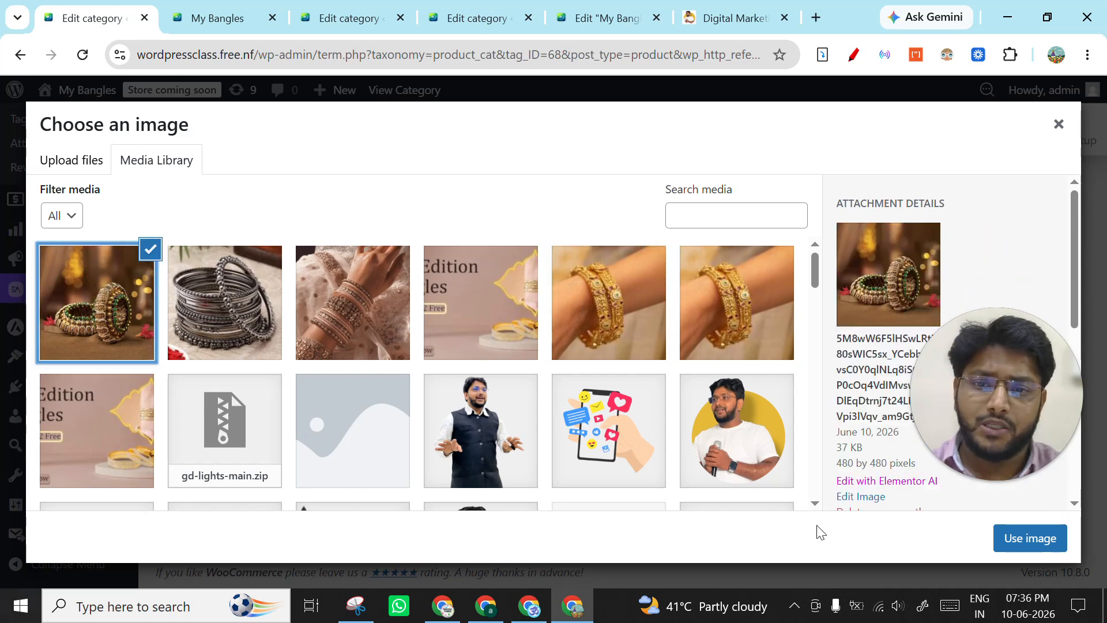
left_click(1030, 537)
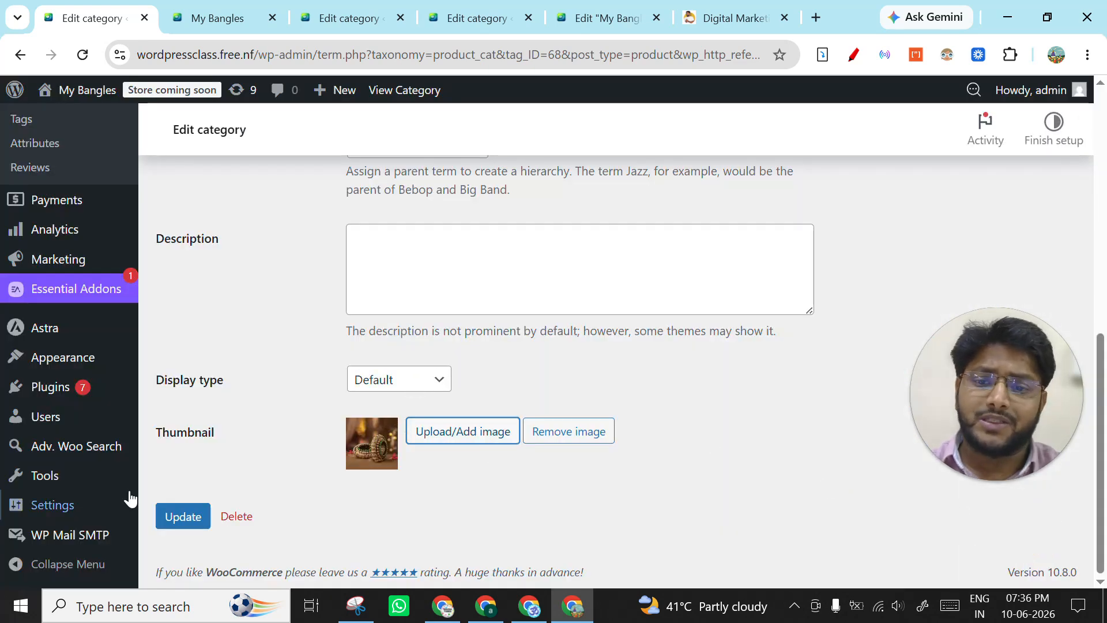
left_click(177, 519)
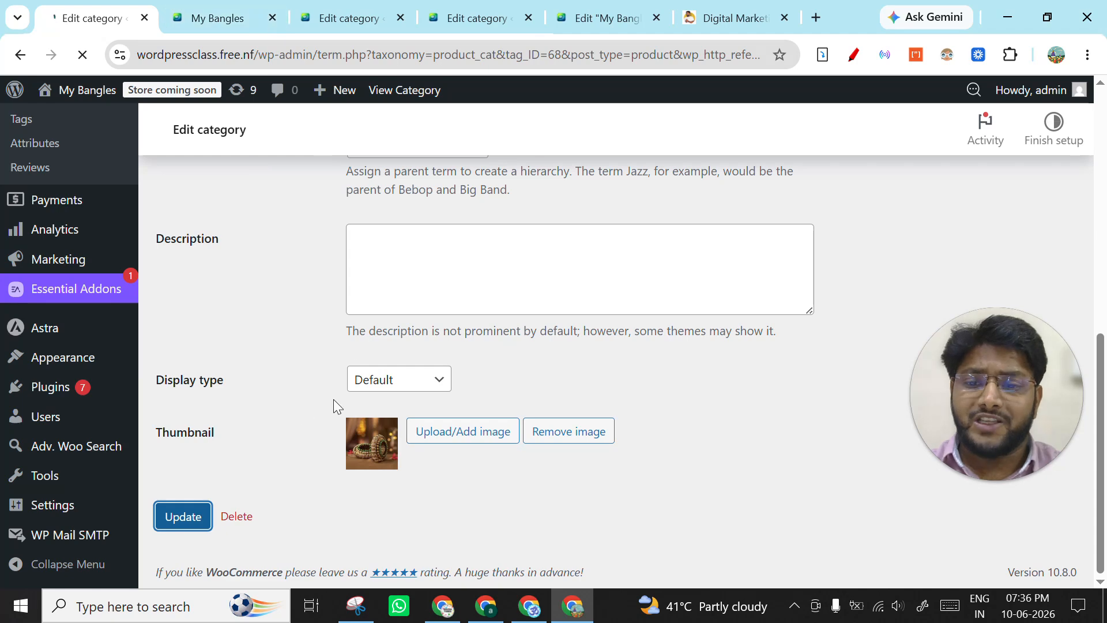
- Close the browser tabs holding the Shop Bangles category, the Elementor page editor and the Traditional Bangles category
left_click(461, 18)
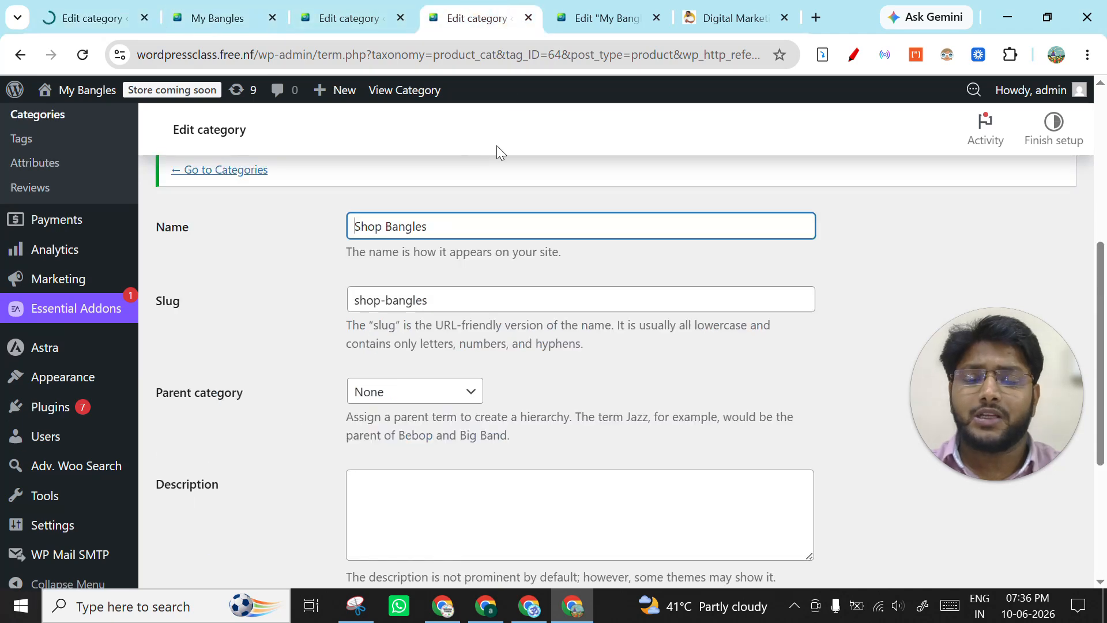
left_click(528, 18)
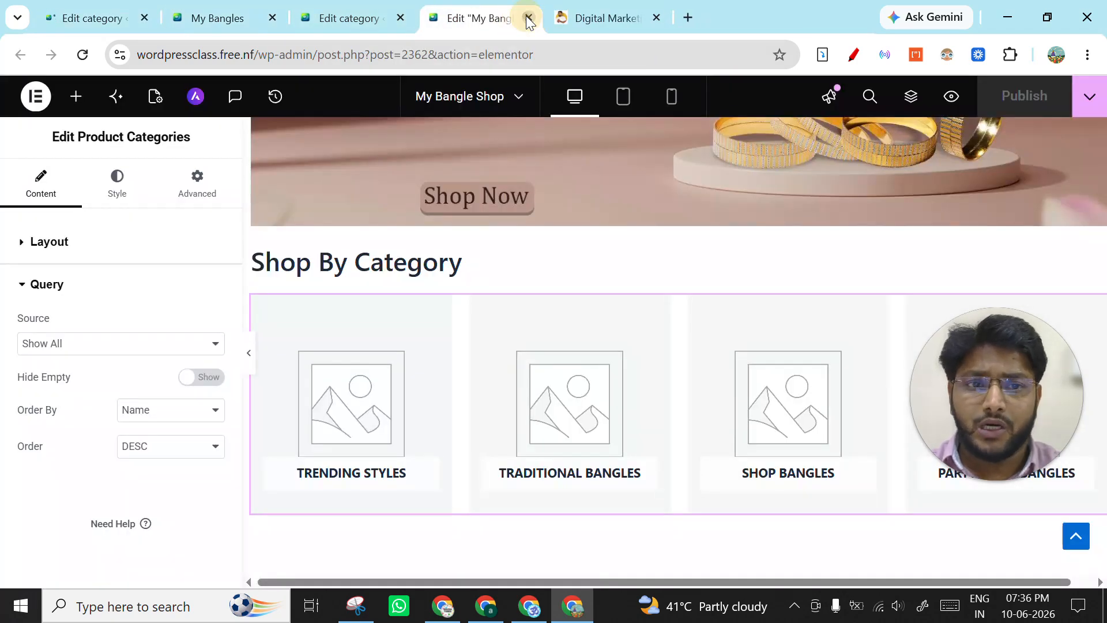
left_click(528, 18)
left_click(326, 27)
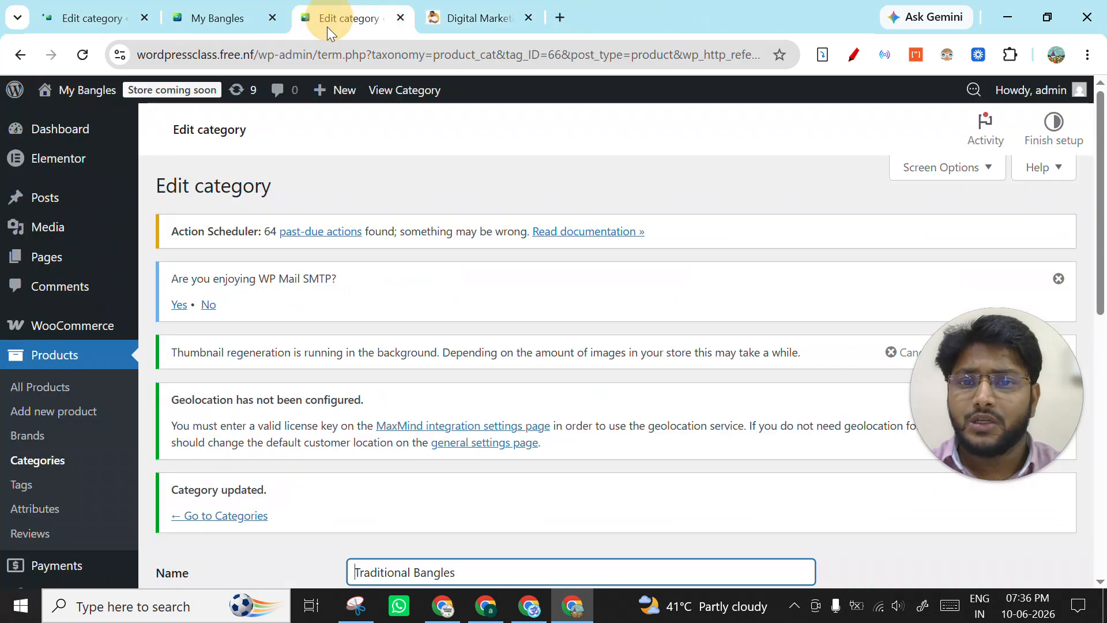
left_click(400, 18)
- Reload the live home page and check the Party Wear Bangles thumbnail in the Shop By Category section
left_click(219, 18)
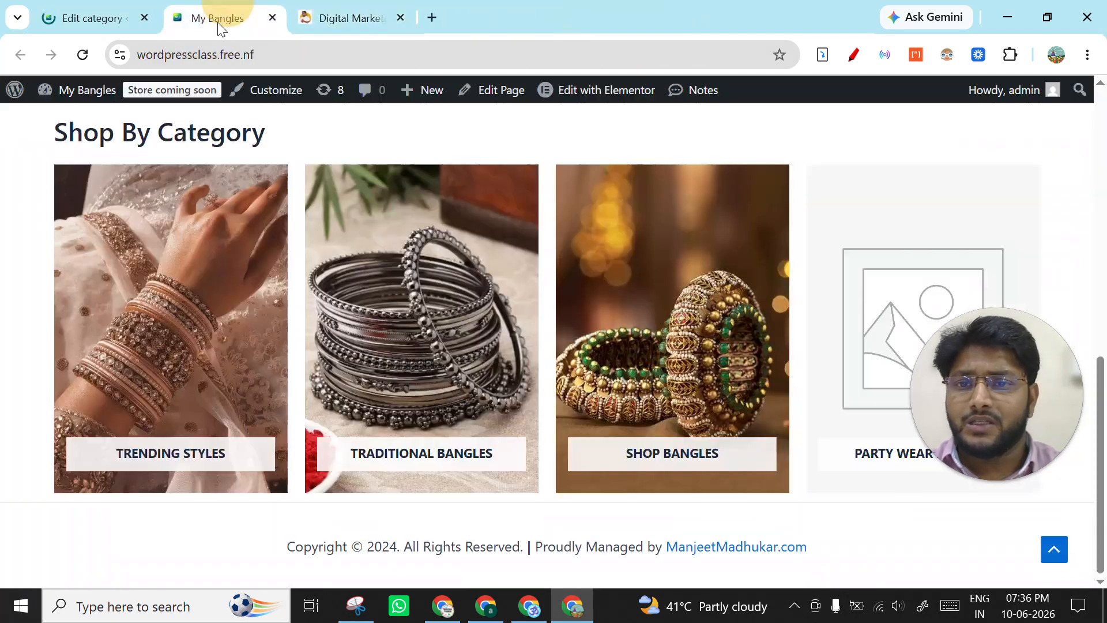
left_click(86, 57)
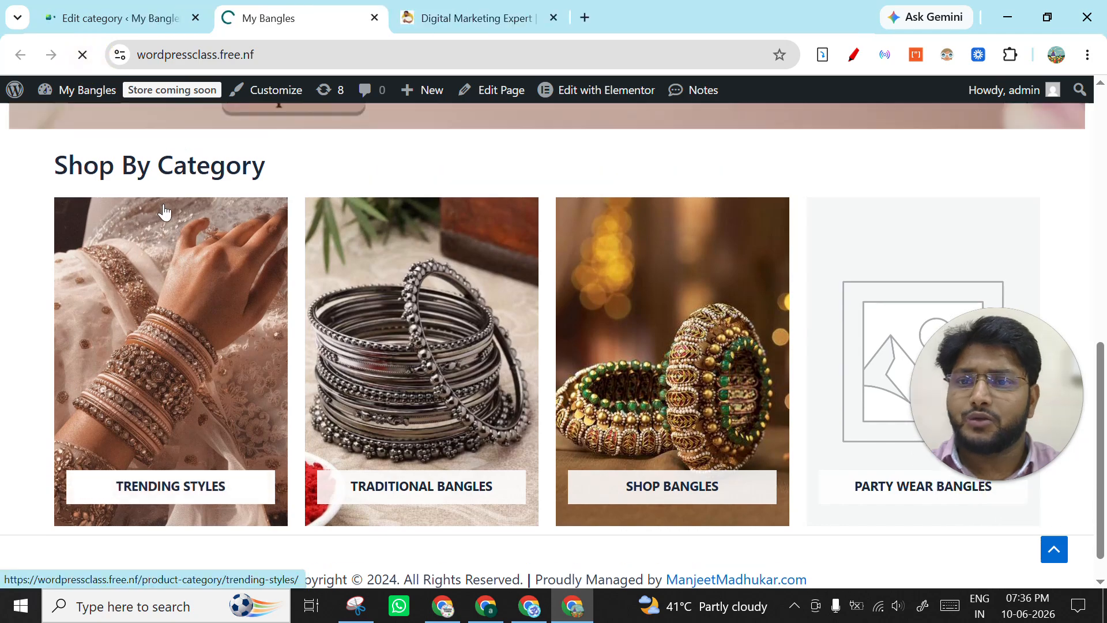
scroll(289, 249, "down", 4)
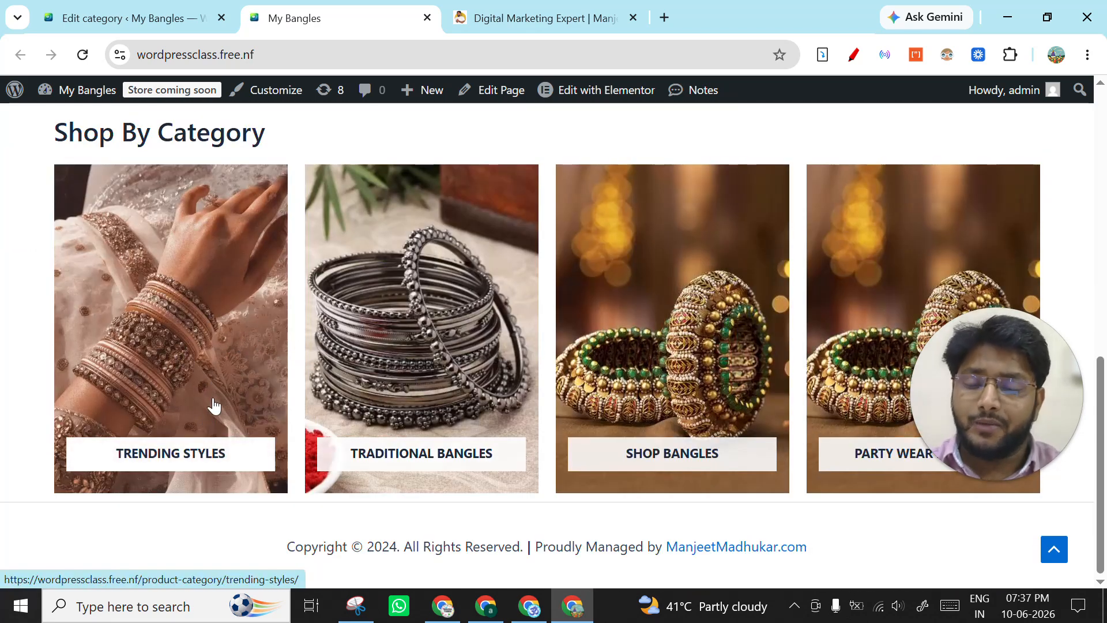
- Test the Traditional Bangles card by opening its category page, then return to the home page and review the banner and category section
left_click(443, 326)
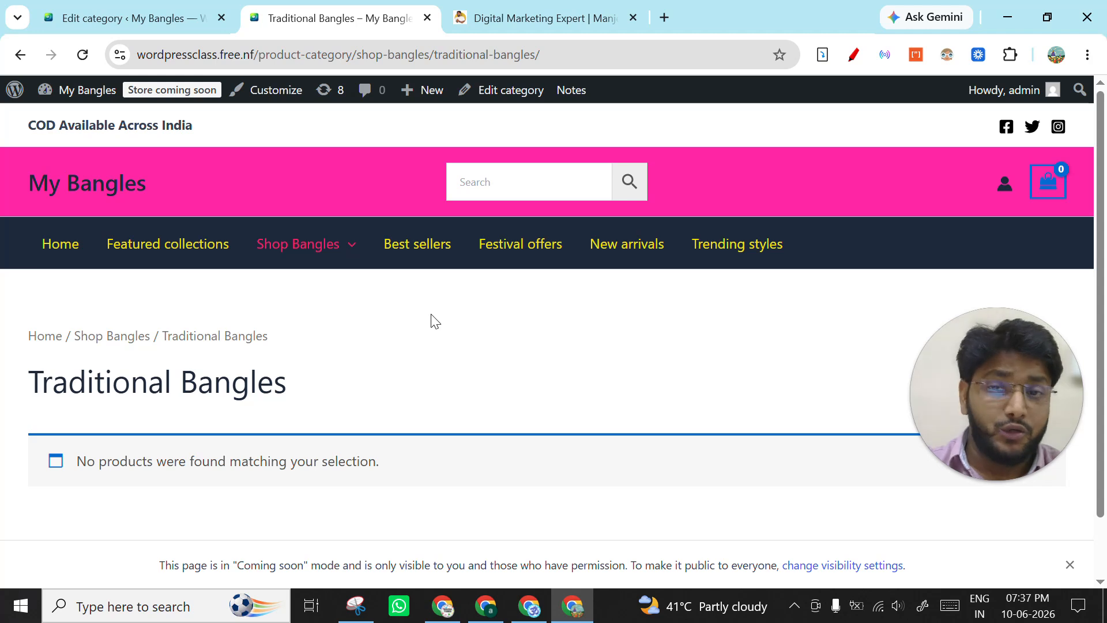
left_click(21, 54)
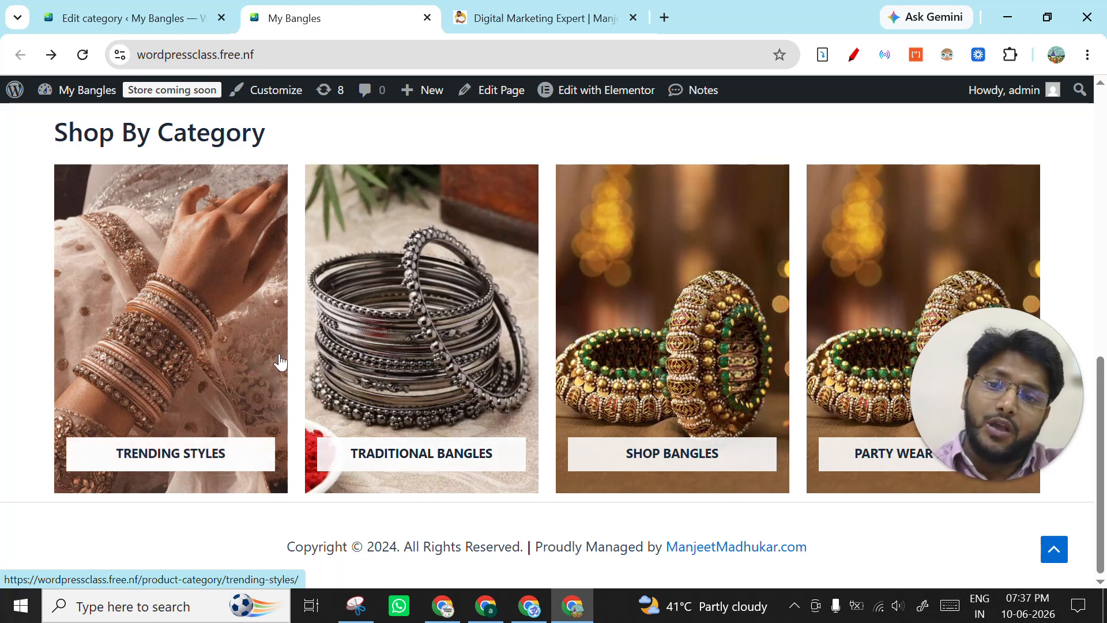
scroll(284, 372, "up", 1)
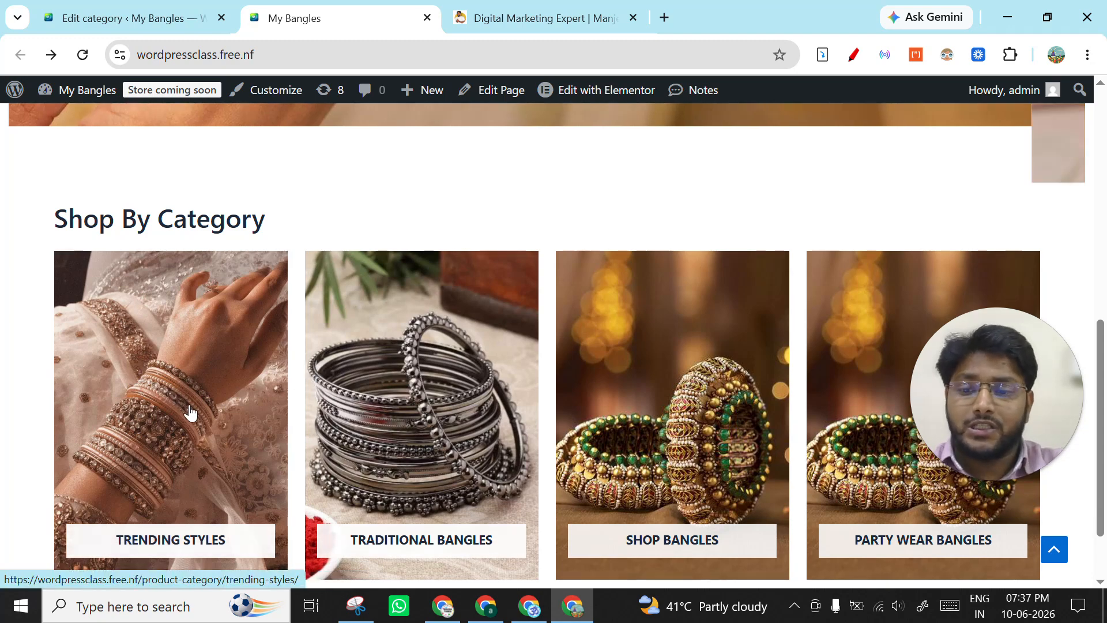
scroll(318, 403, "up", 7)
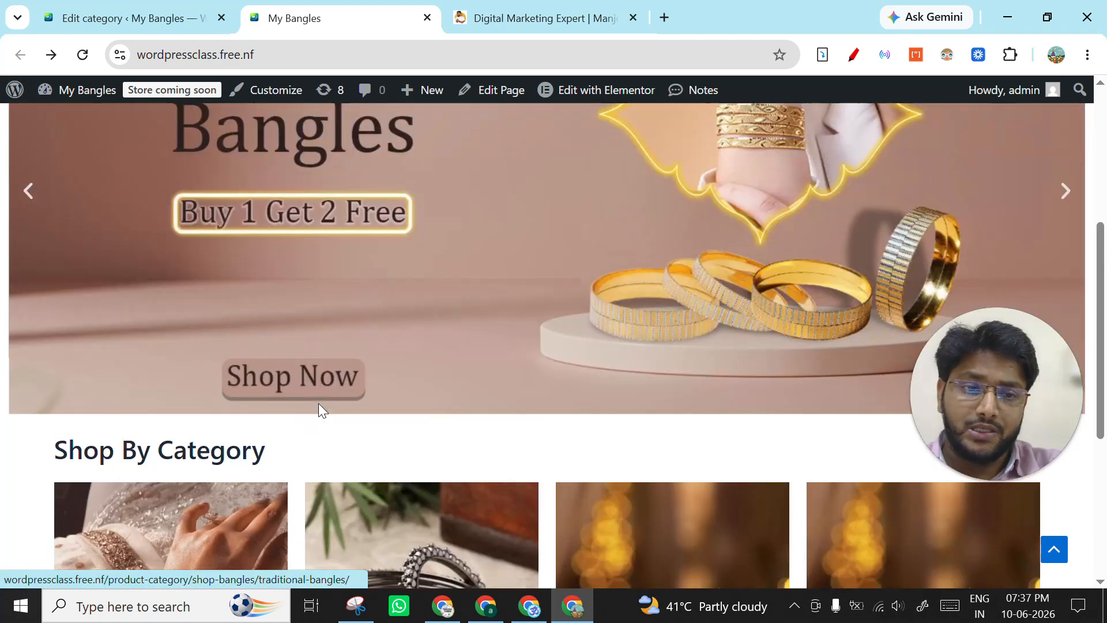
scroll(342, 359, "down", 9)
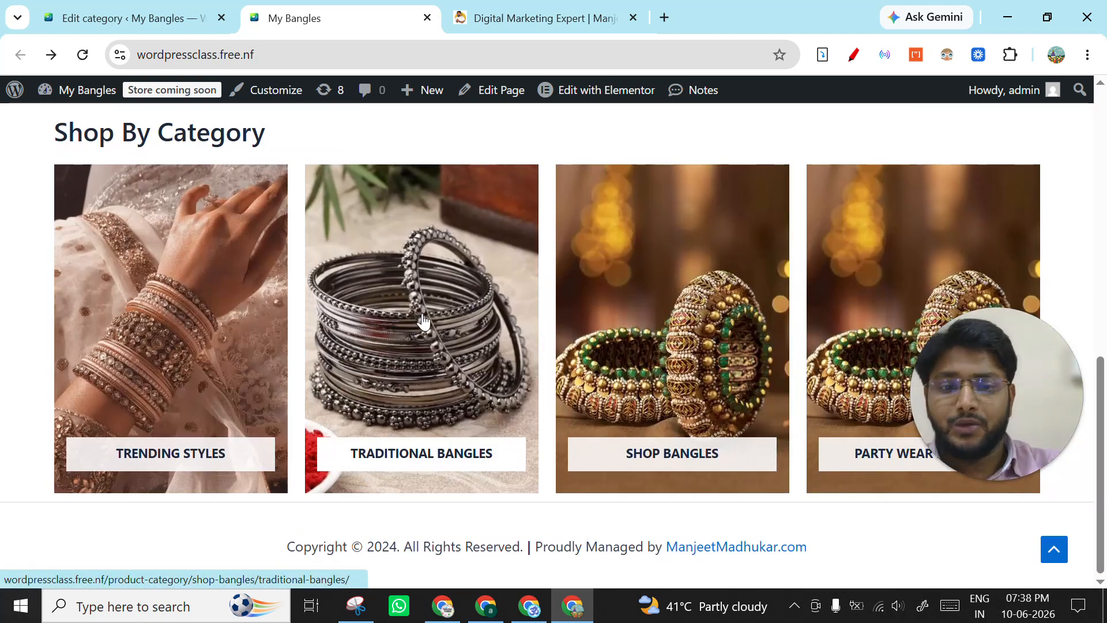